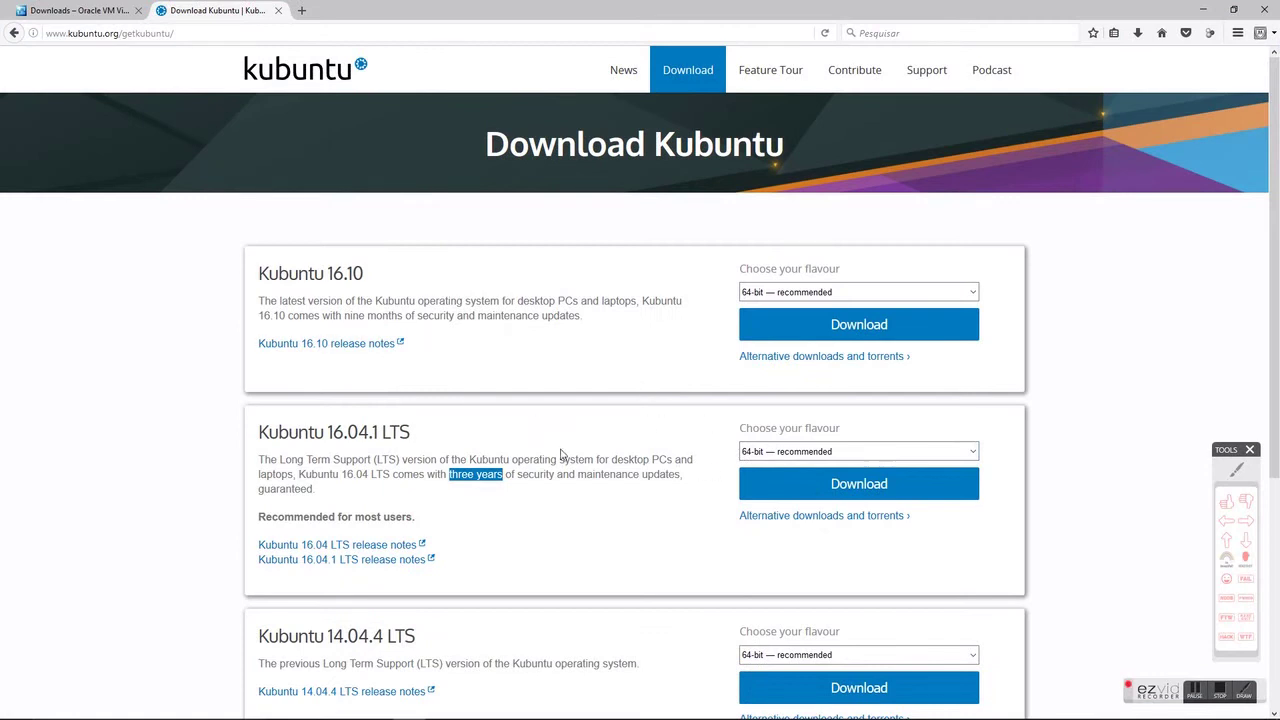
pyautogui.click(1245, 521)
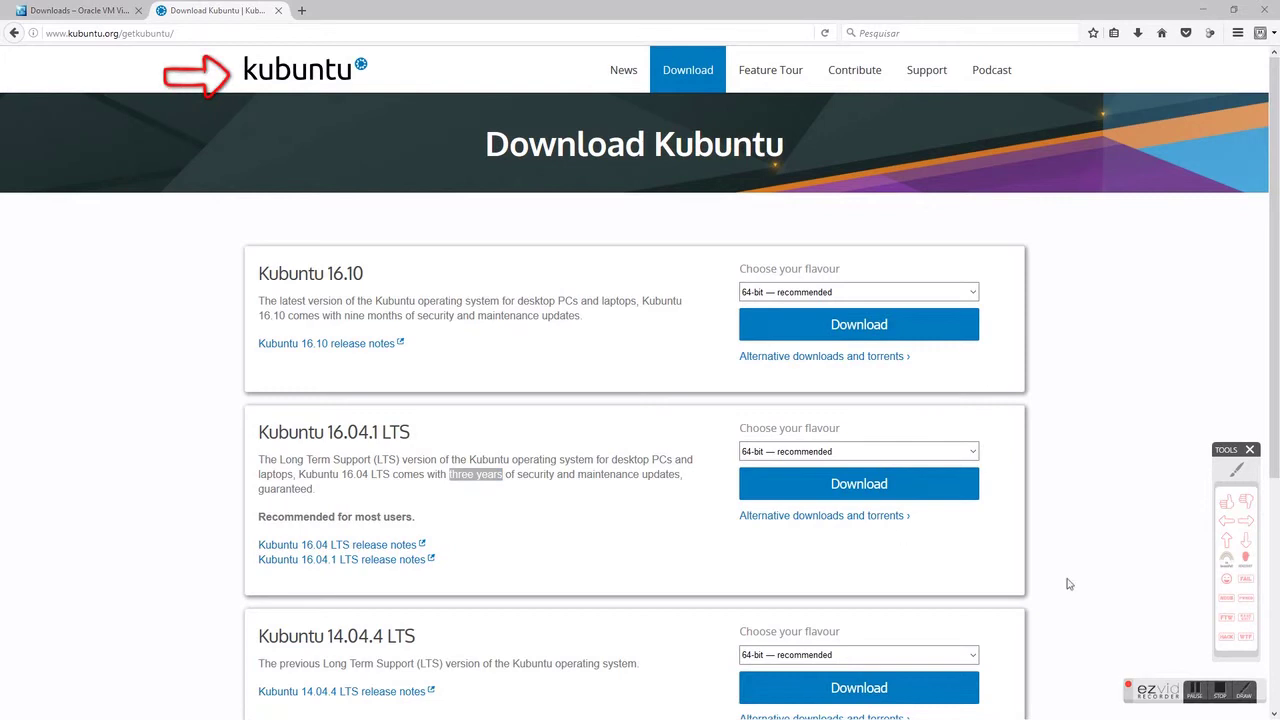
pyautogui.click(1226, 521)
pyautogui.click(999, 460)
pyautogui.rightClick(999, 460)
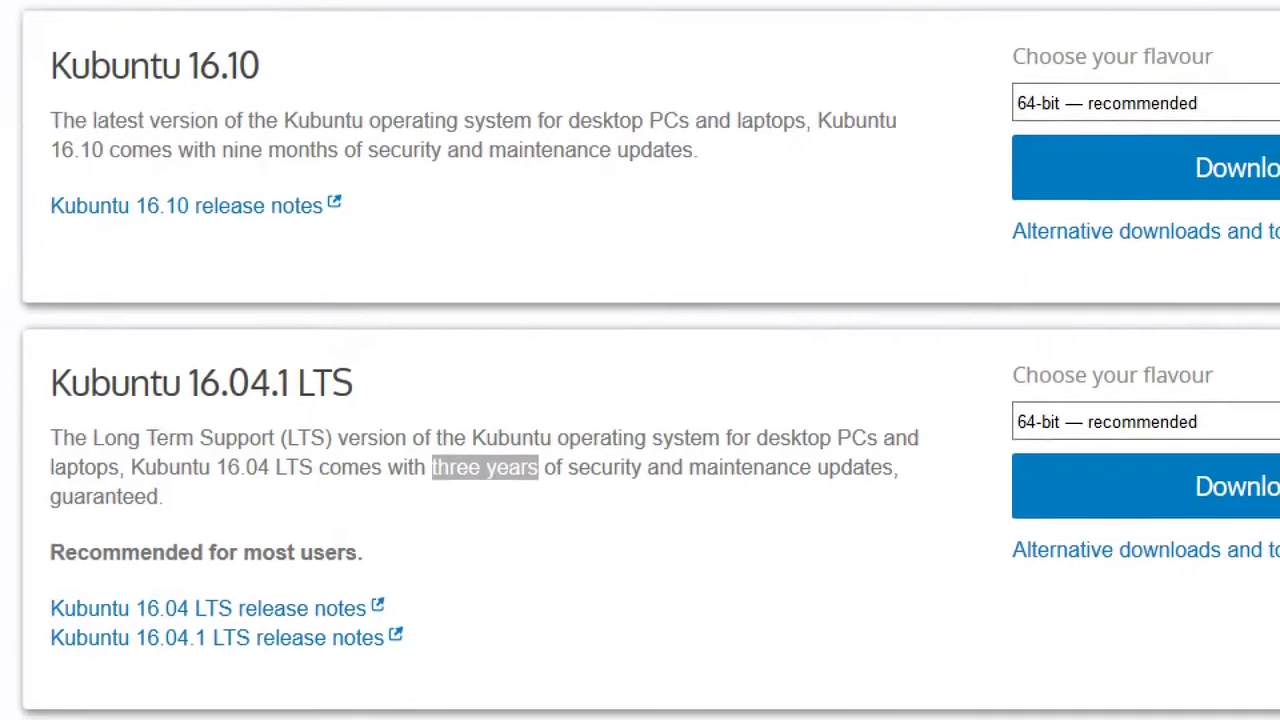
pyautogui.moveTo(447, 450); pyautogui.dragTo(562, 476)
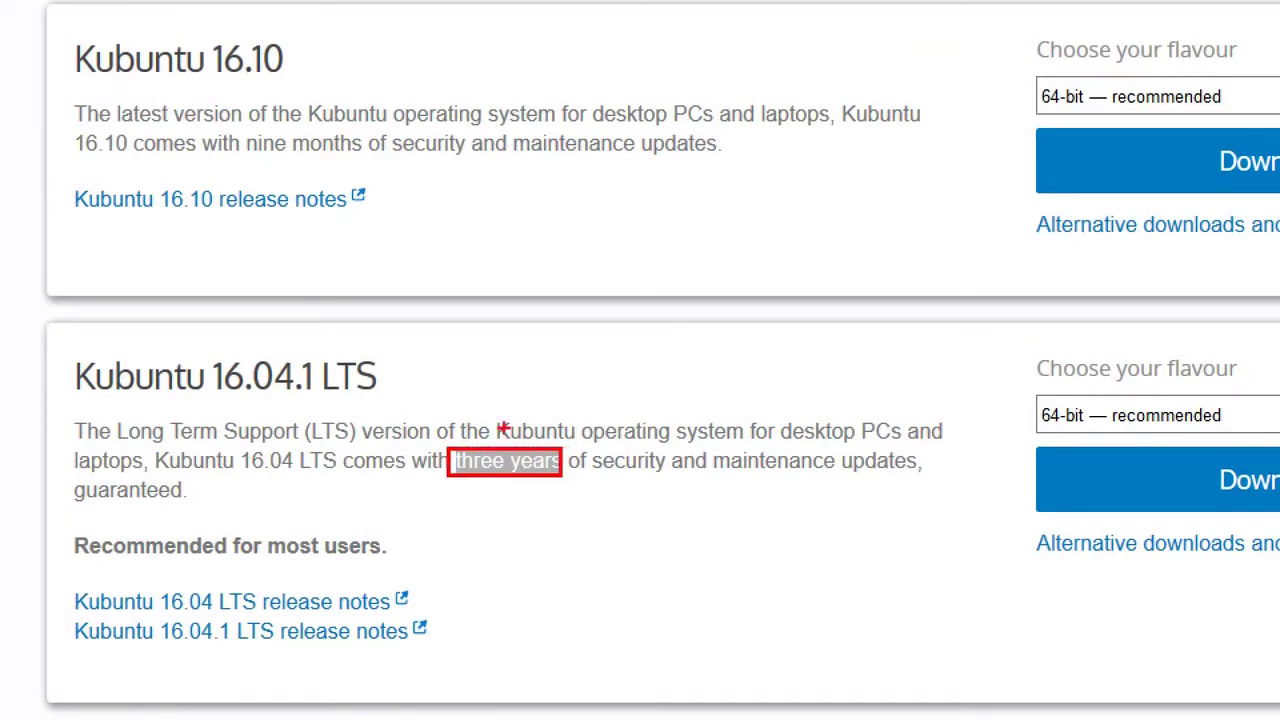
pyautogui.moveTo(242, 133); pyautogui.dragTo(367, 156)
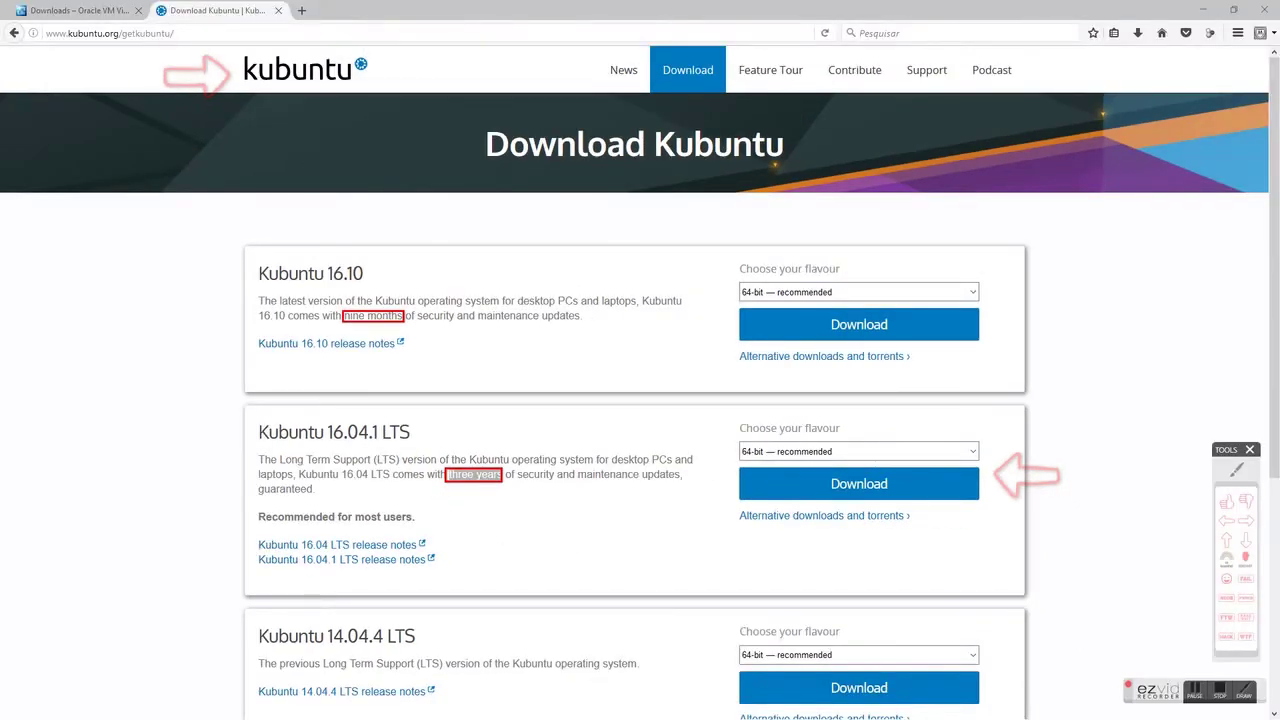
pyautogui.click(1226, 521)
pyautogui.click(189, 27)
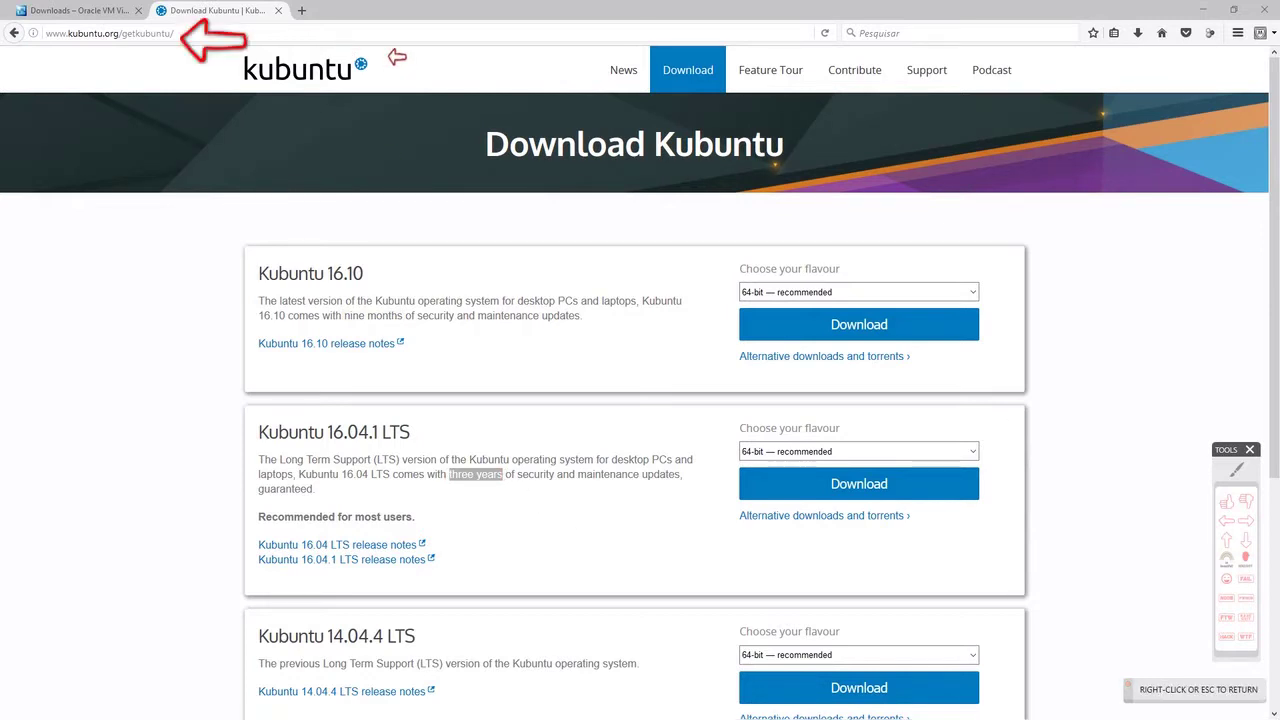
pyautogui.click(397, 57)
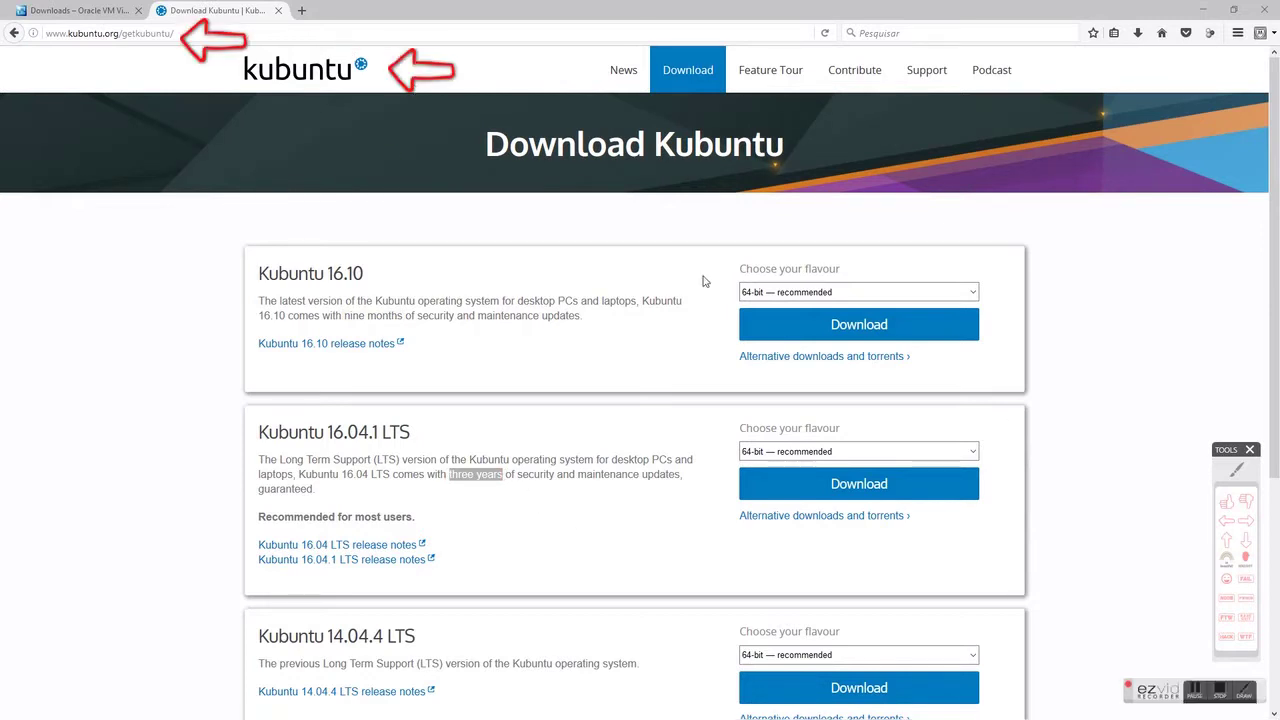
pyautogui.rightClick(262, 83)
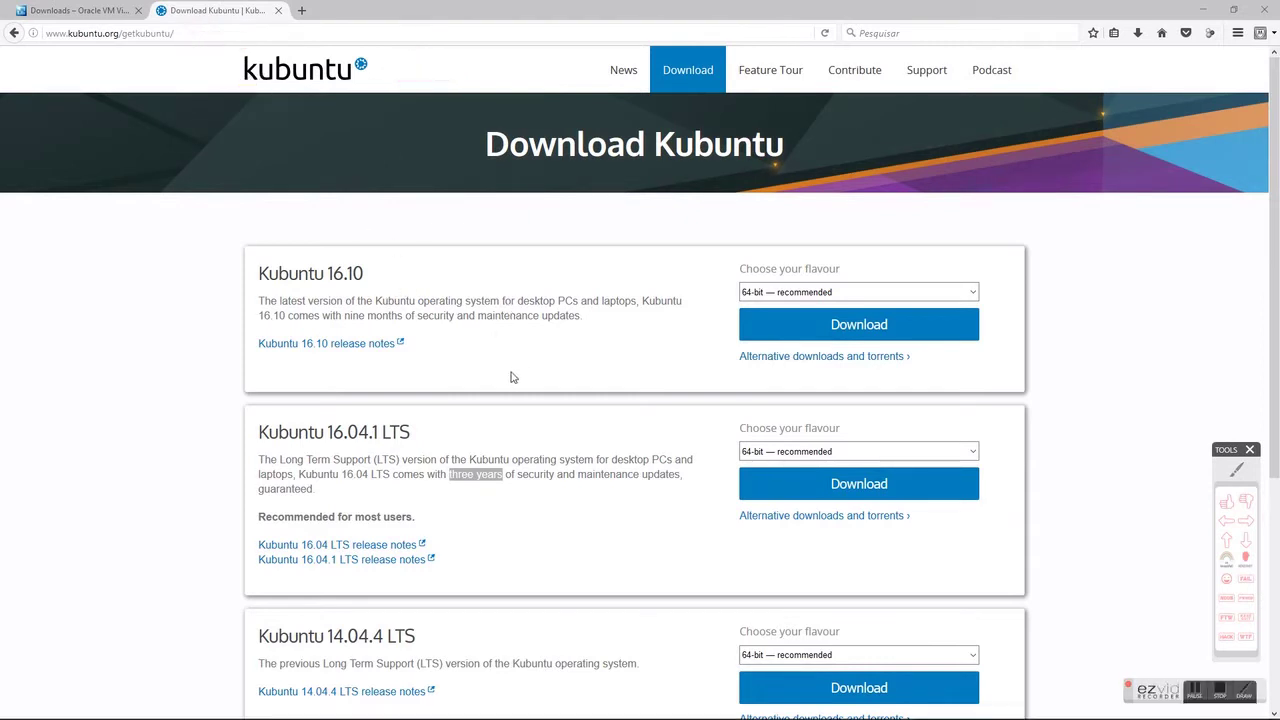
# Step: From the VirtualBox downloads page, request the Windows hosts installer and dismiss its download prompt
pyautogui.click(92, 12)
pyautogui.click(1227, 522)
pyautogui.click(262, 38)
pyautogui.click(432, 97)
pyautogui.rightClick(714, 418)
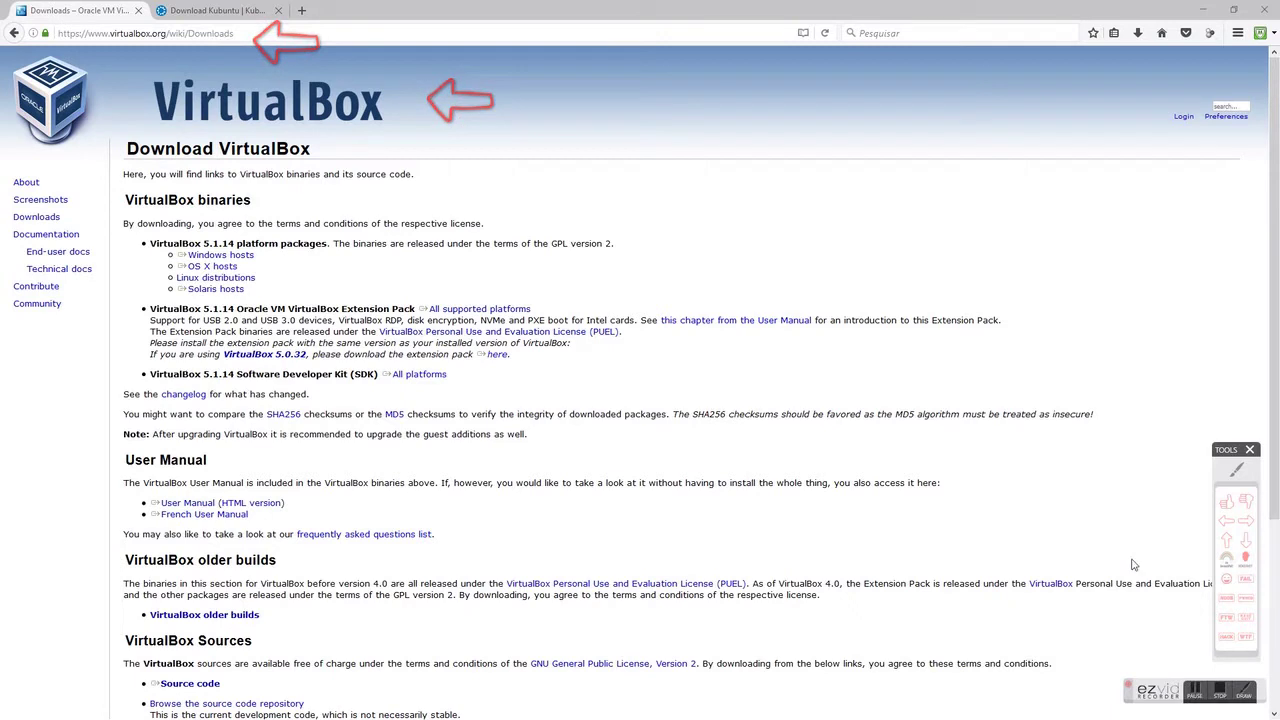
pyautogui.click(1228, 530)
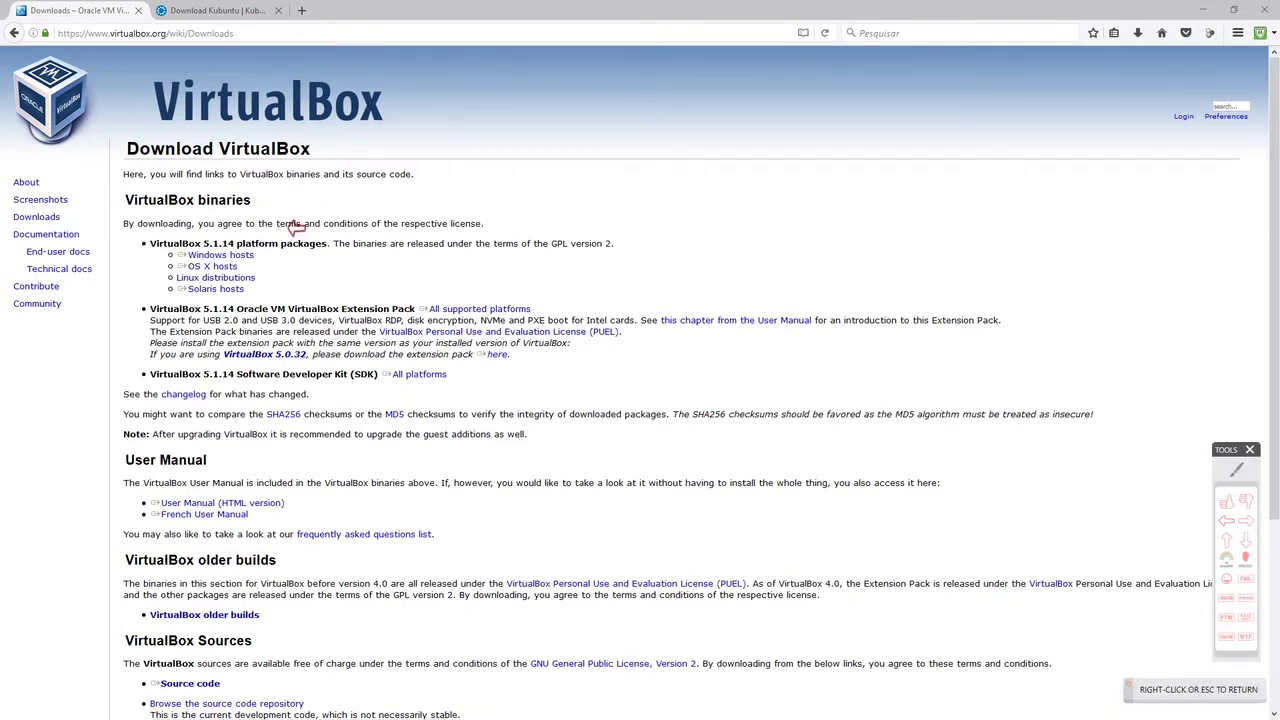
pyautogui.click(264, 252)
pyautogui.rightClick(363, 256)
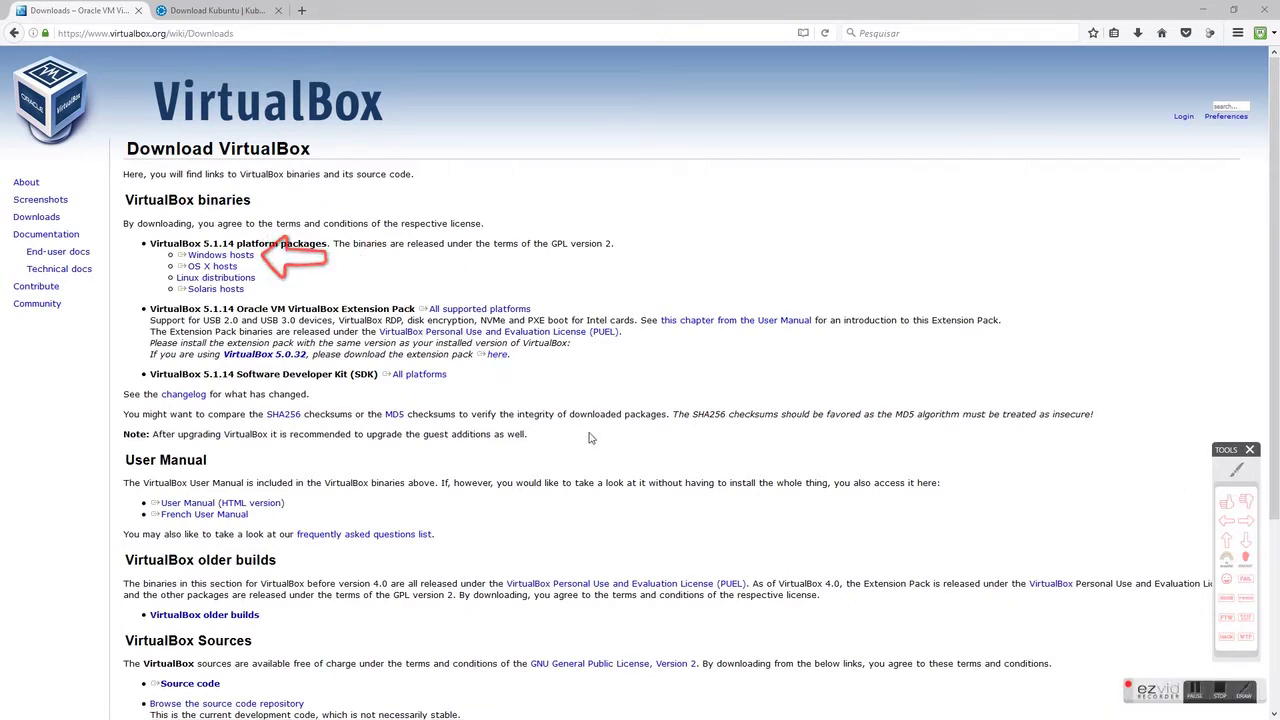
pyautogui.click(246, 257)
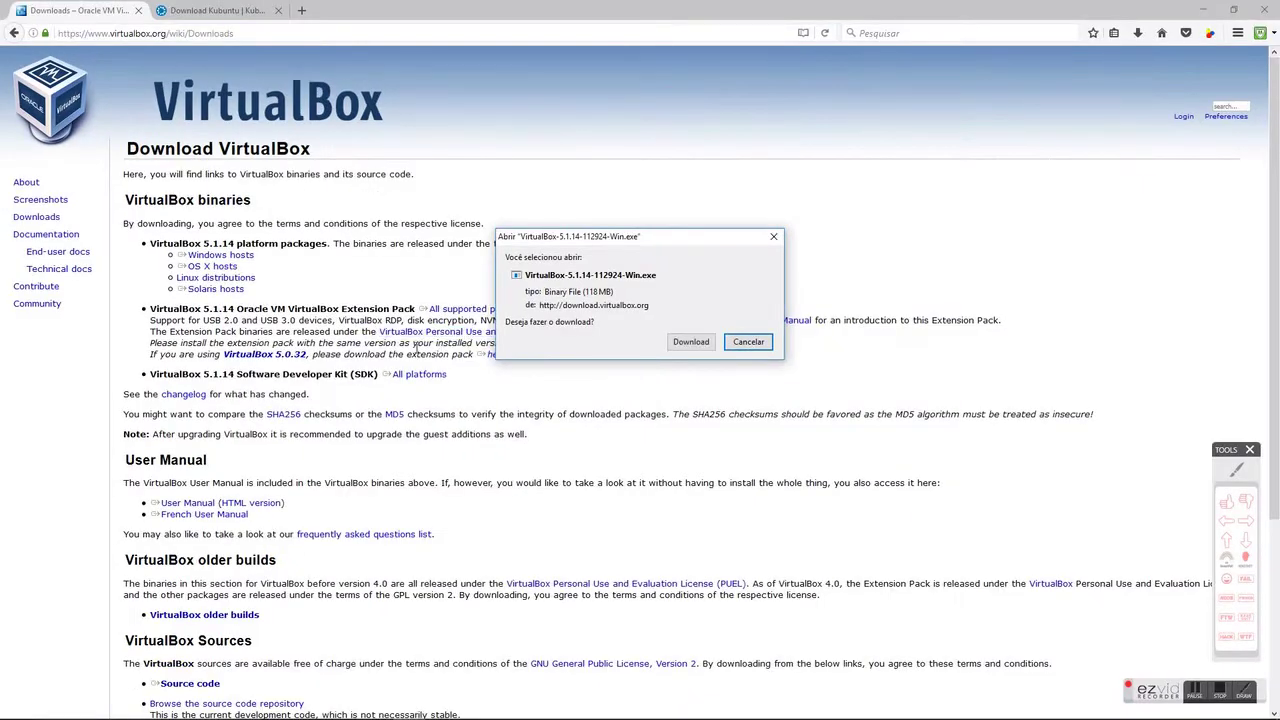
pyautogui.click(738, 343)
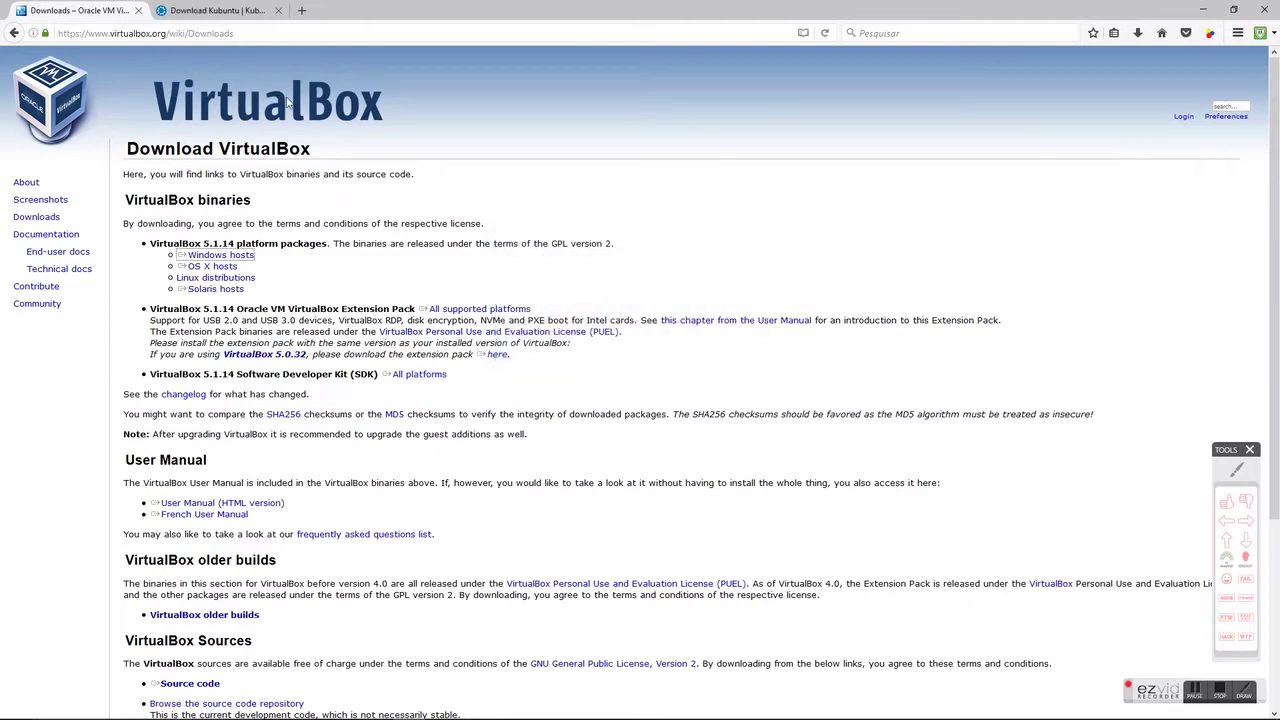
# Step: Switch to the file manager window and open the Instalar folder inside Arquivos
pyautogui.click(228, 12)
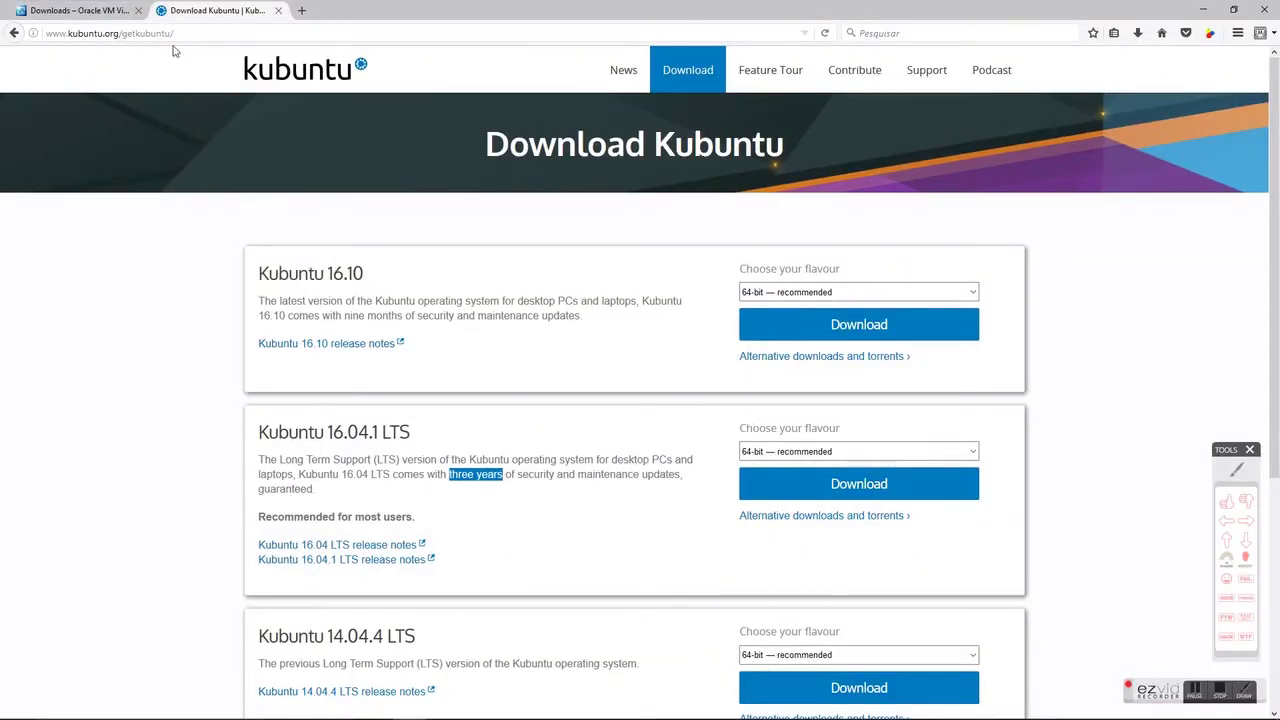
pyautogui.hotkey('alt', 'Tab')
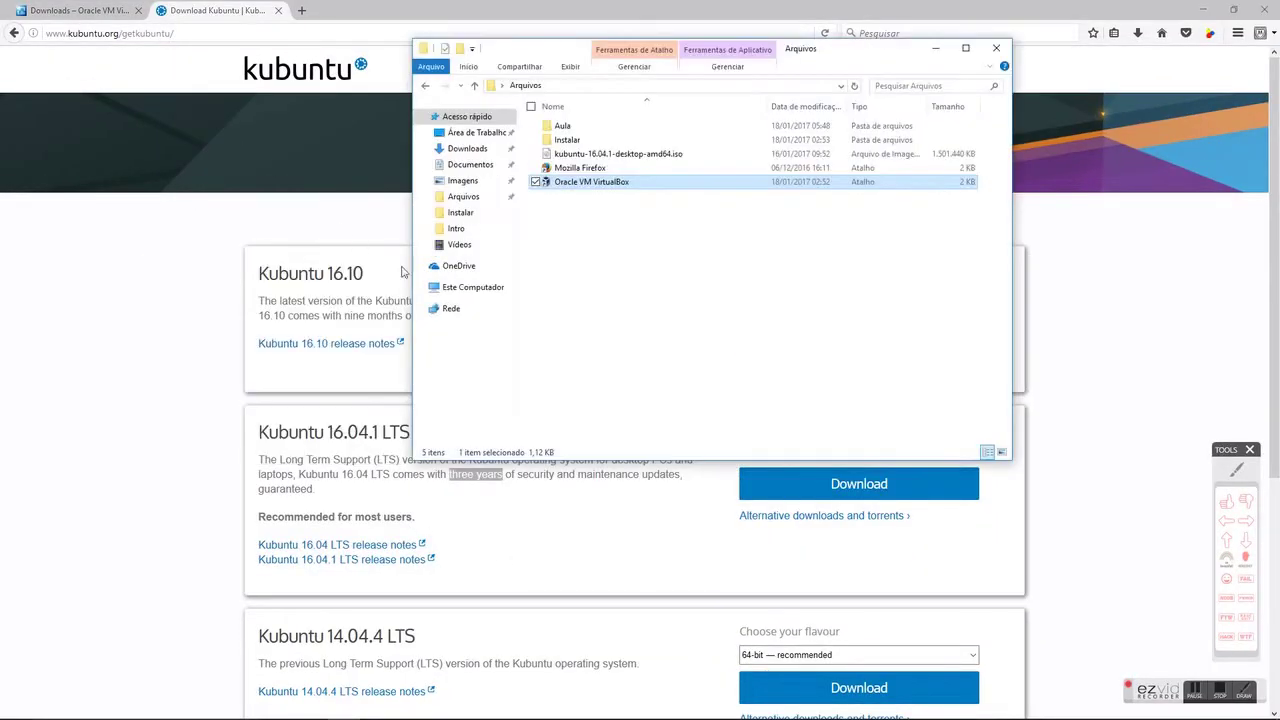
pyautogui.press('Up')
pyautogui.press('Up')
pyautogui.press('Up')
pyautogui.press('Return')
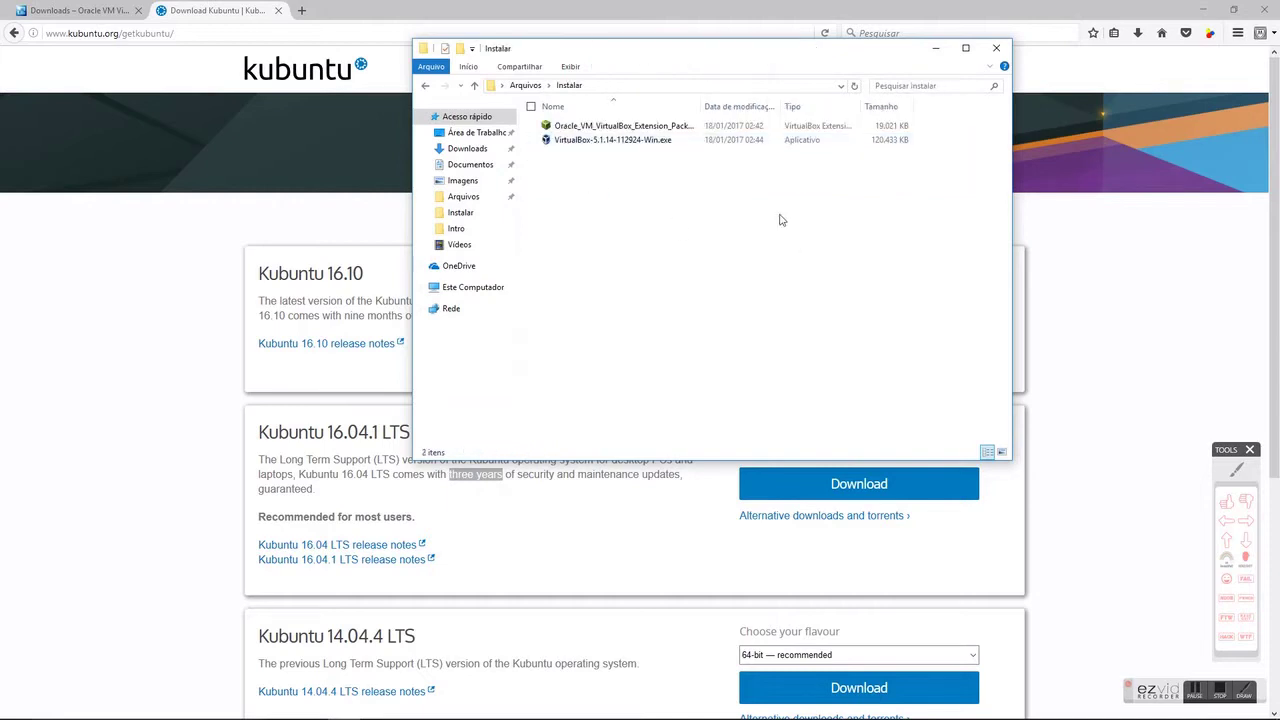
# Step: Widen the file name column so the VirtualBox Extension Pack's full name and version can be read
pyautogui.click(1235, 471)
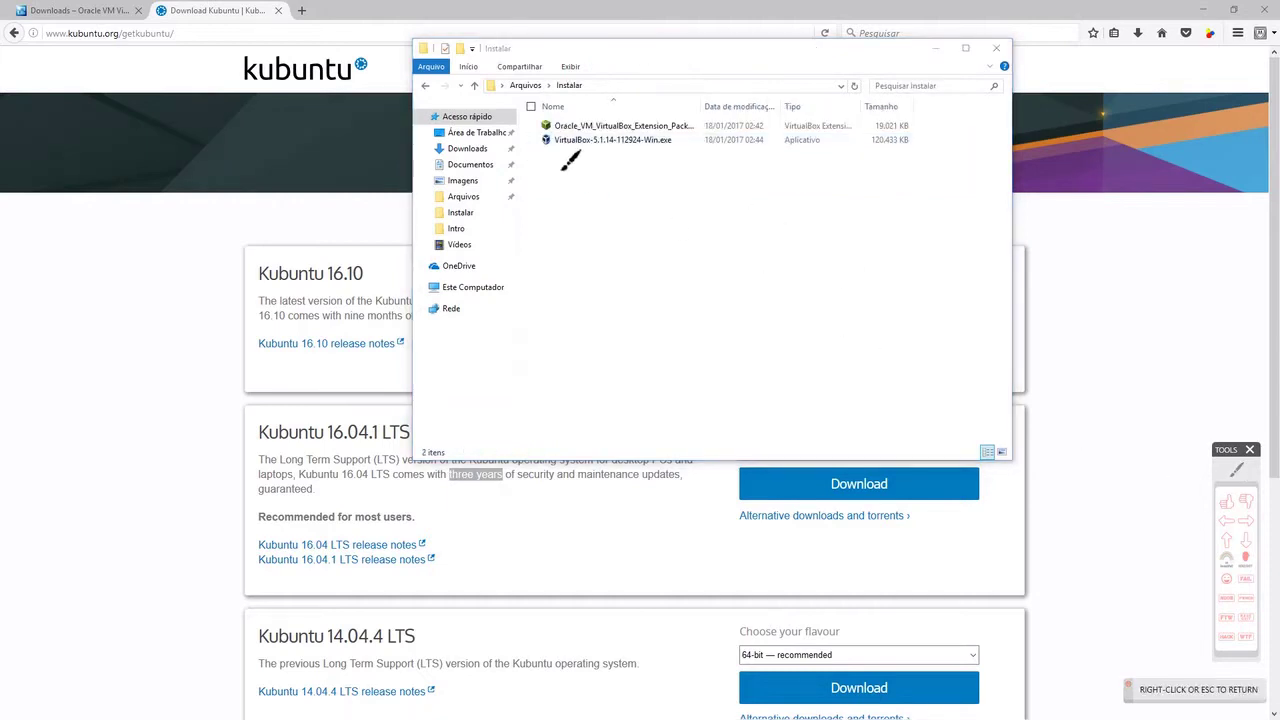
pyautogui.moveTo(545, 155); pyautogui.dragTo(663, 153)
pyautogui.rightClick(682, 131)
pyautogui.moveTo(701, 106); pyautogui.dragTo(820, 106)
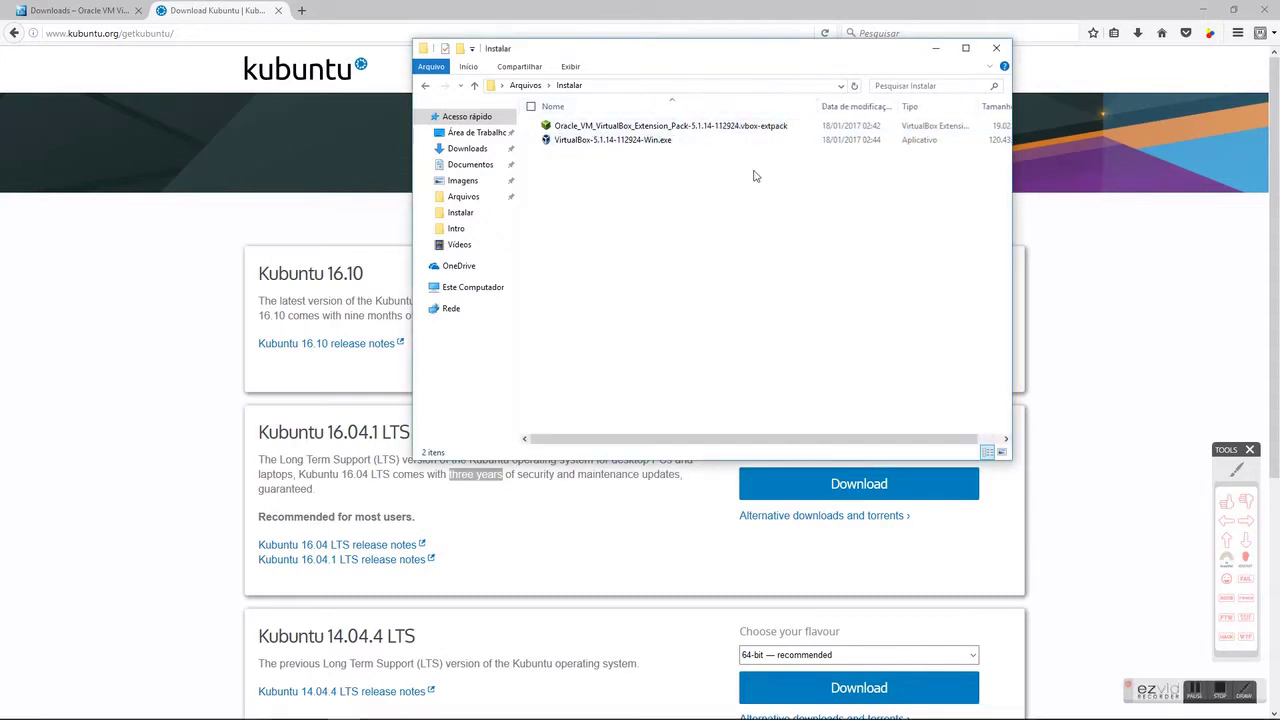
pyautogui.click(1226, 520)
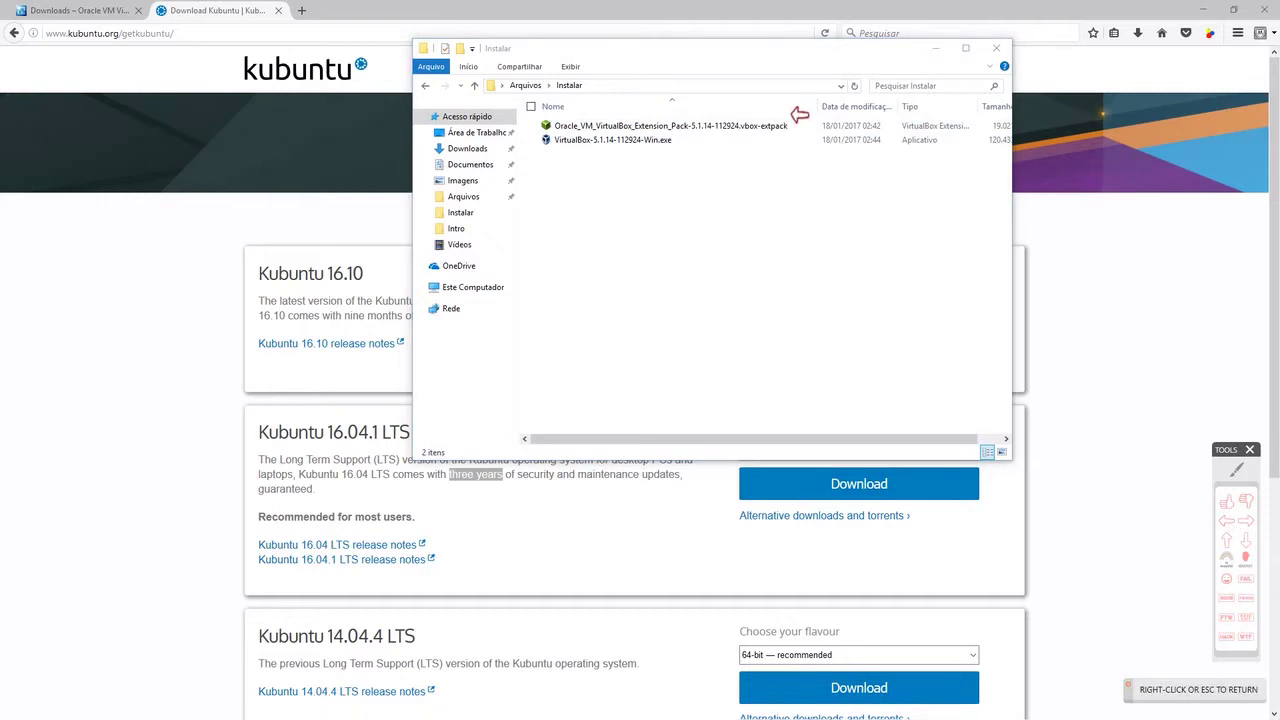
pyautogui.click(792, 128)
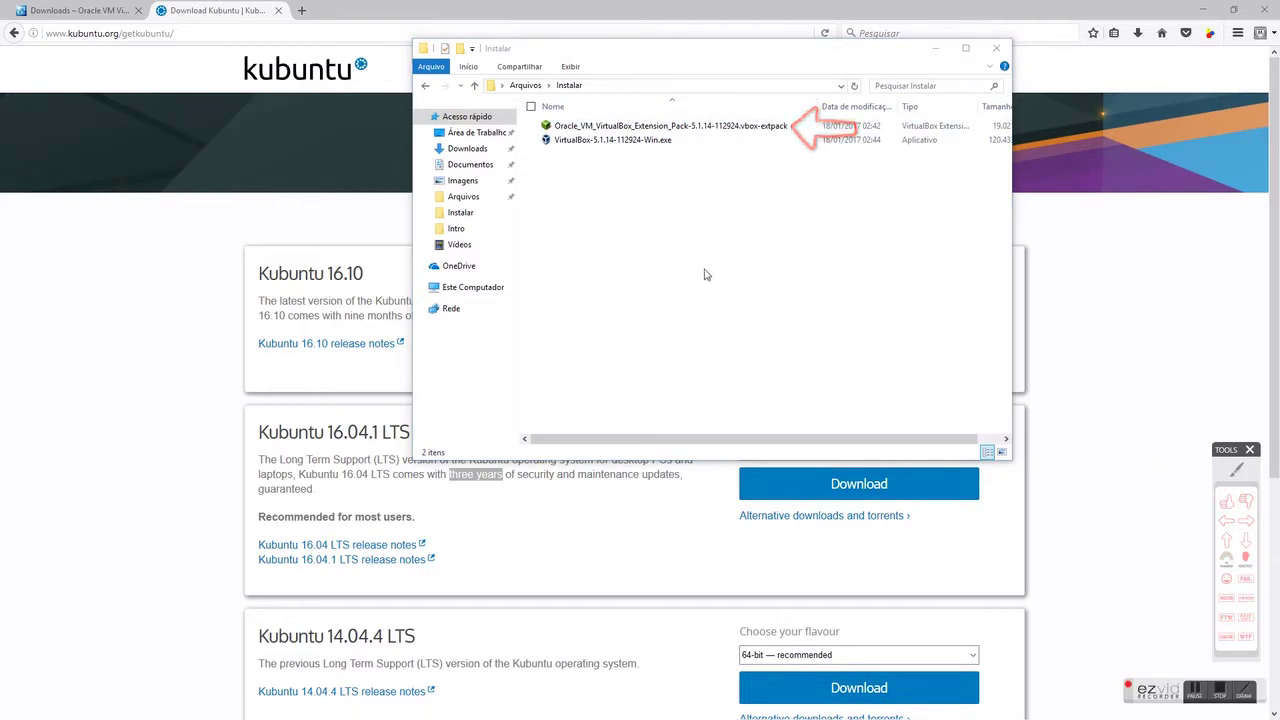
pyautogui.click(1238, 470)
pyautogui.moveTo(590, 151); pyautogui.dragTo(748, 131)
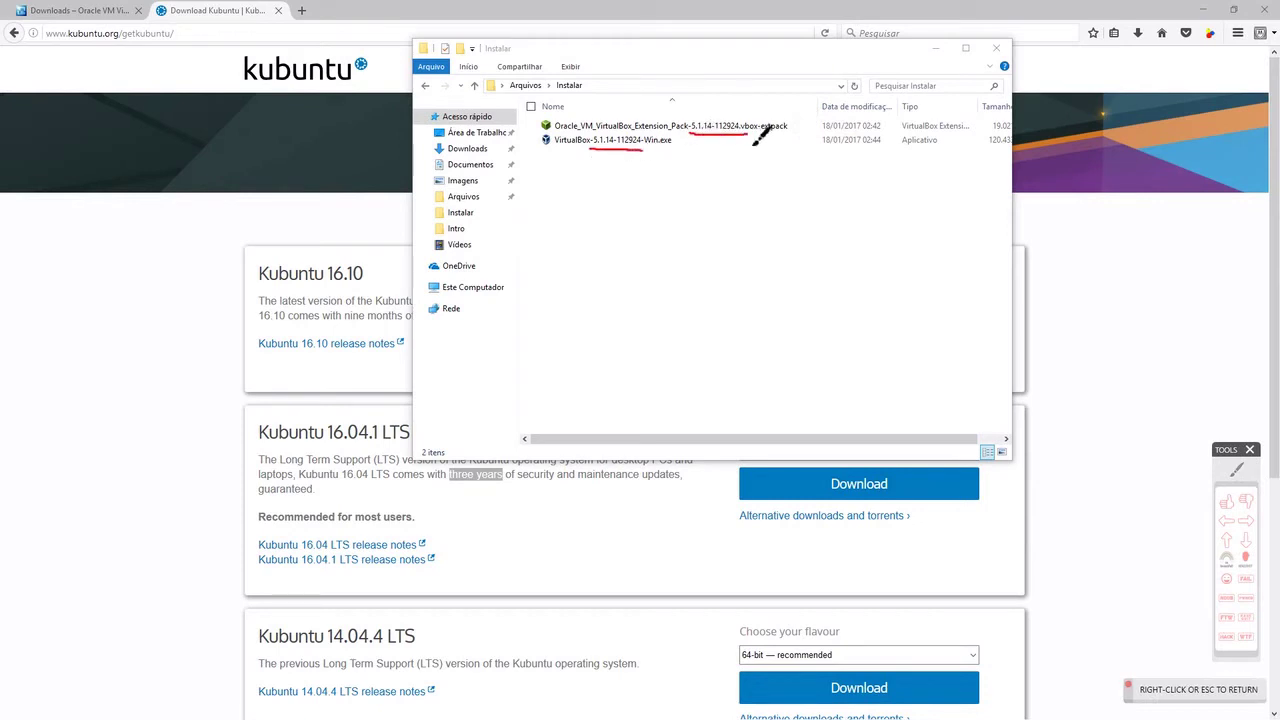
pyautogui.rightClick(792, 324)
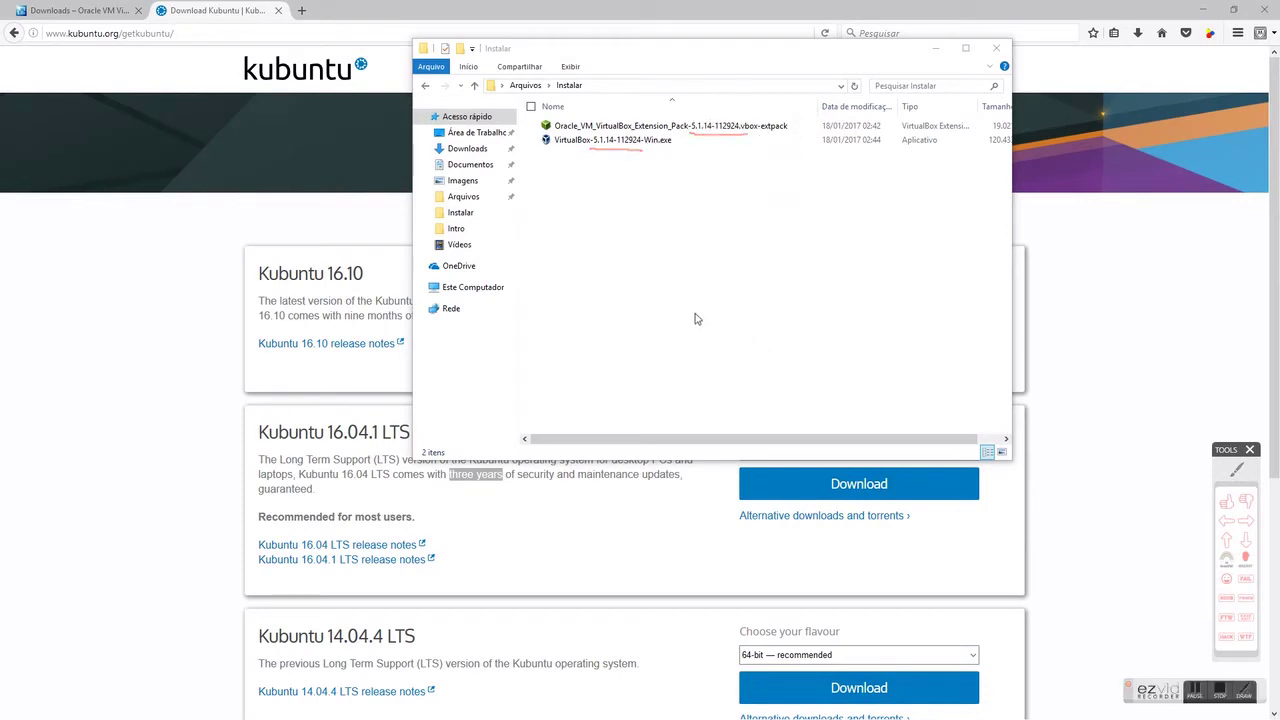
# Step: Return to the Arquivos folder and show its contents as large icons
pyautogui.click(525, 85)
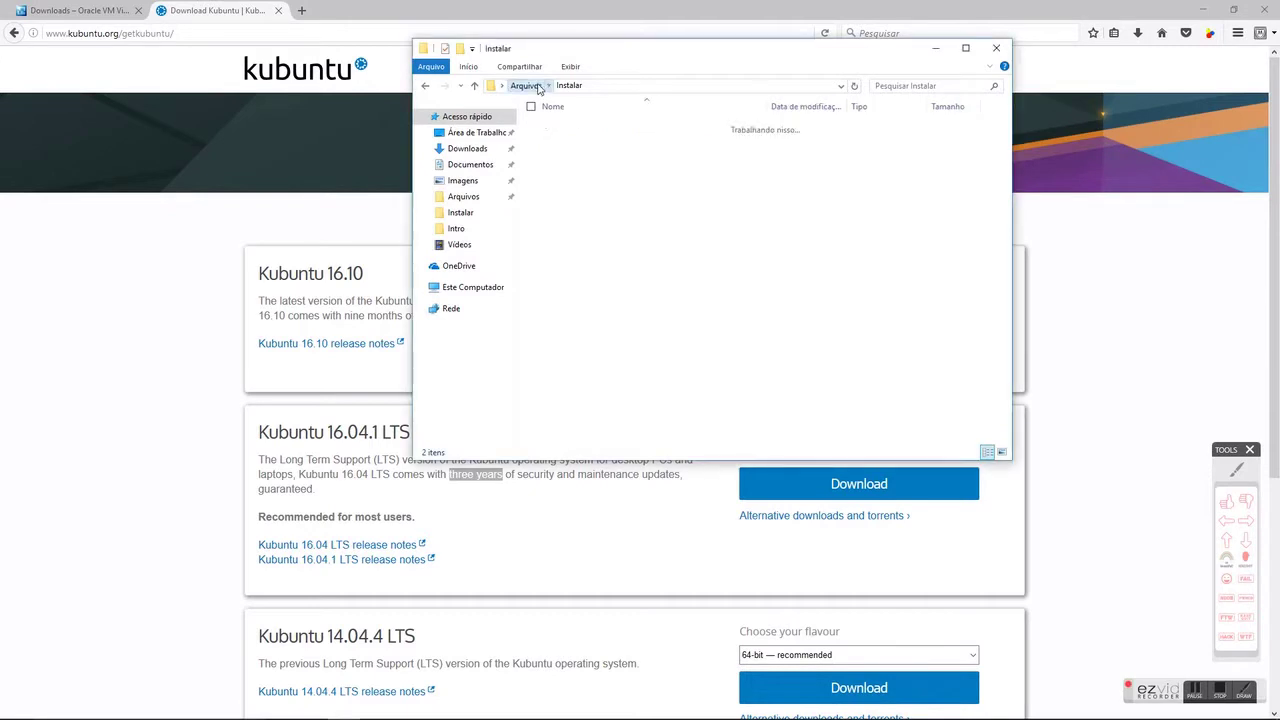
pyautogui.click(1226, 523)
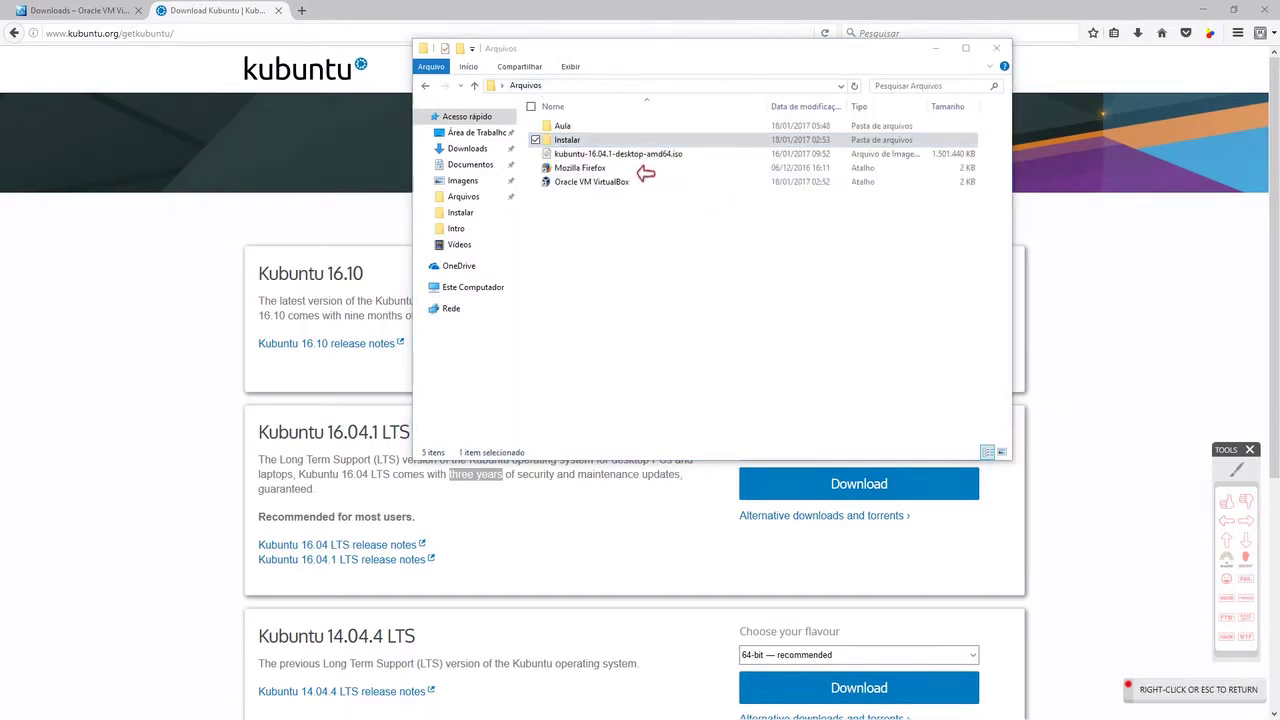
pyautogui.click(662, 186)
pyautogui.click(1000, 452)
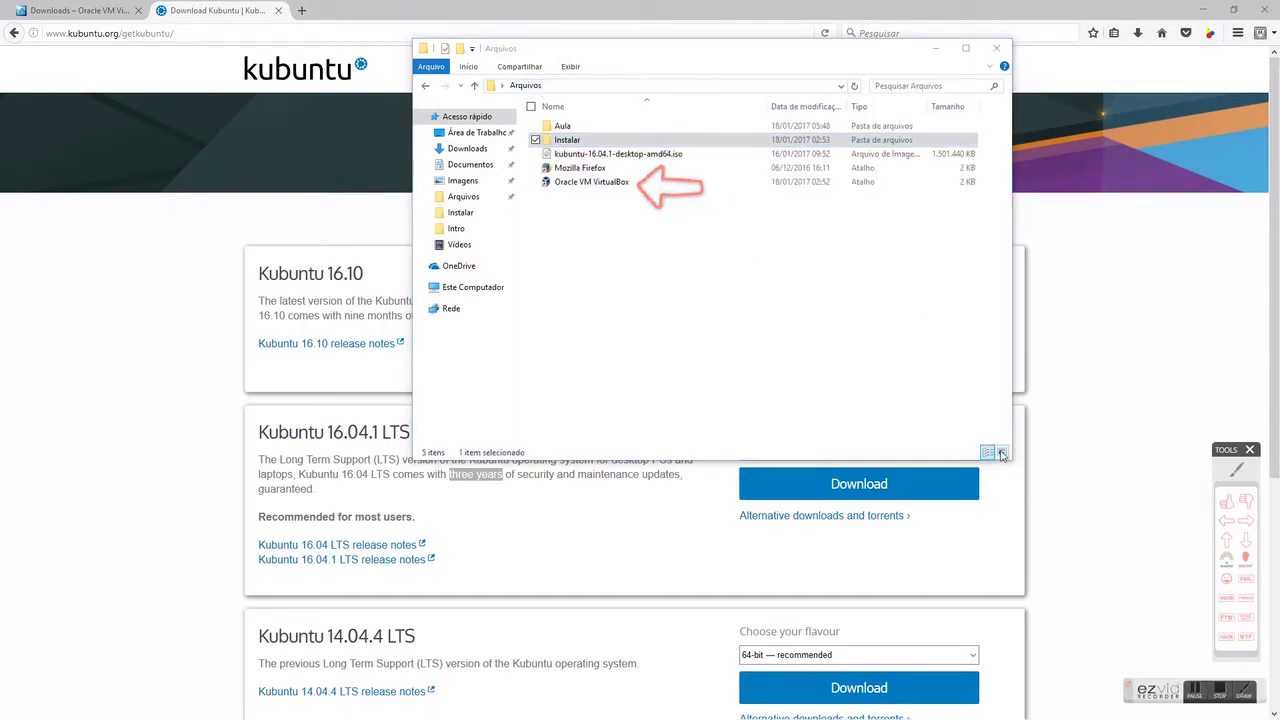
pyautogui.click(1227, 540)
pyautogui.click(888, 245)
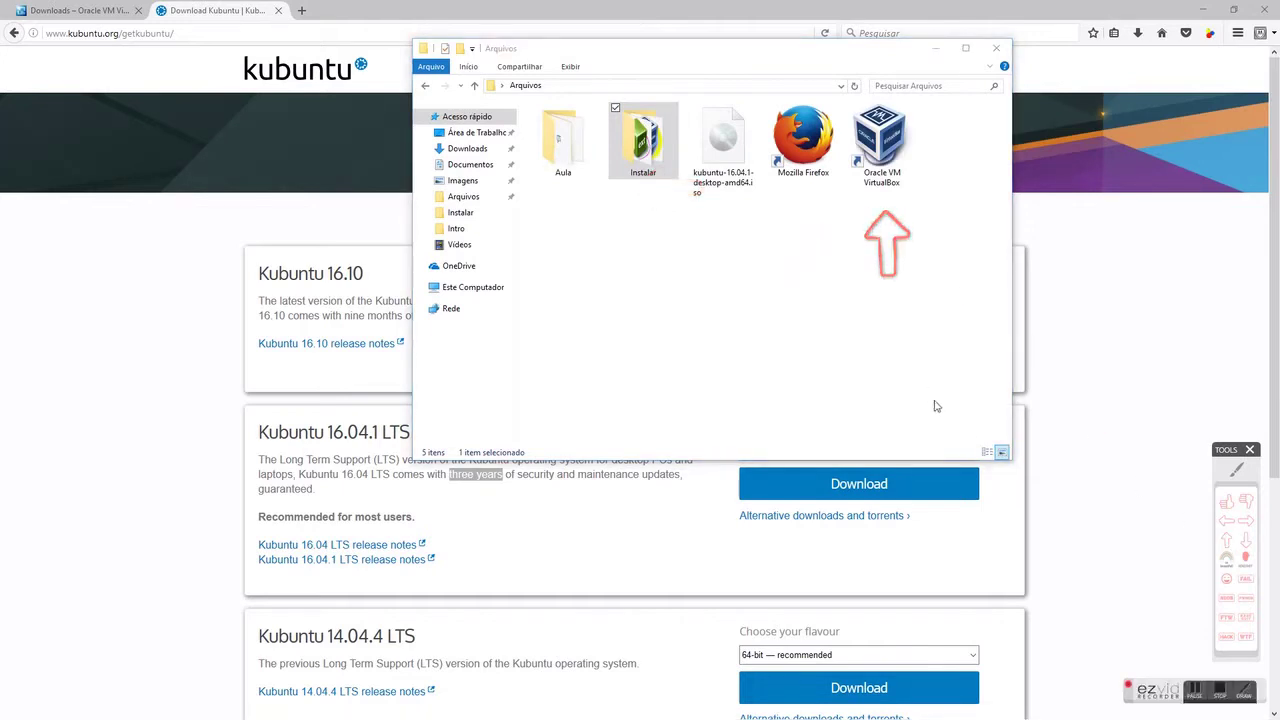
pyautogui.click(1227, 540)
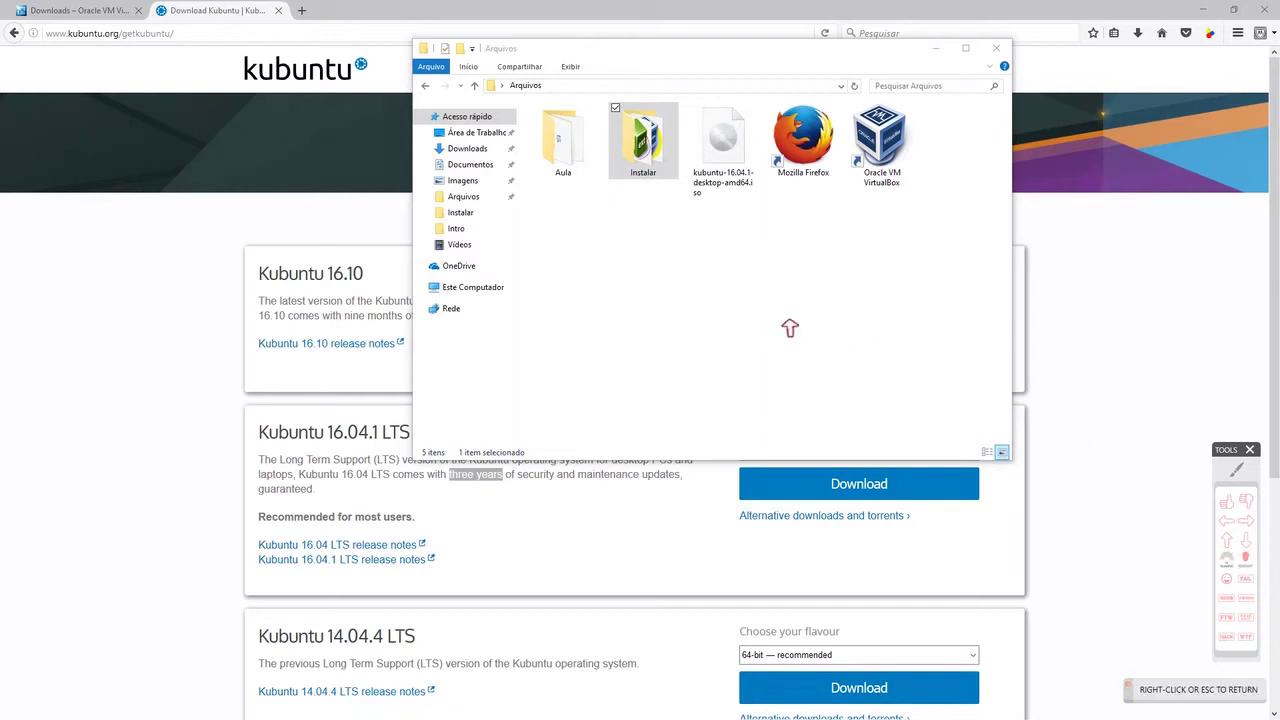
pyautogui.click(721, 236)
pyautogui.click(1245, 540)
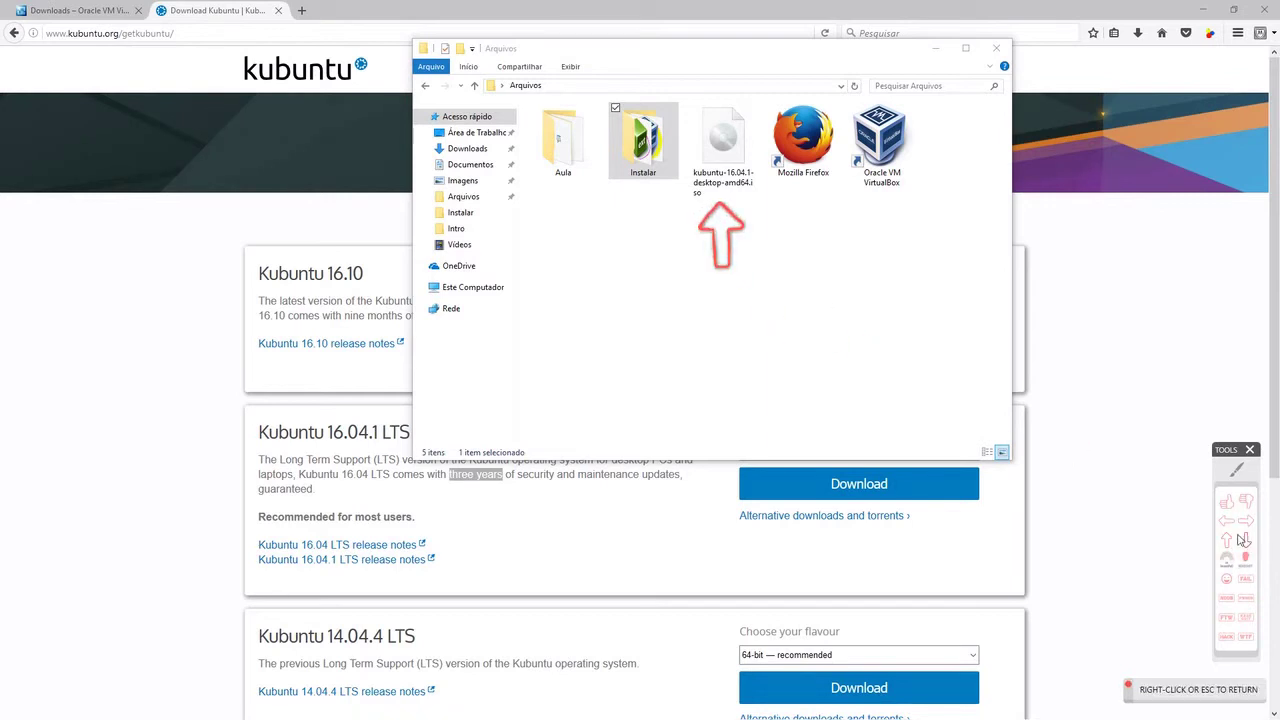
pyautogui.click(868, 406)
pyautogui.rightClick(864, 372)
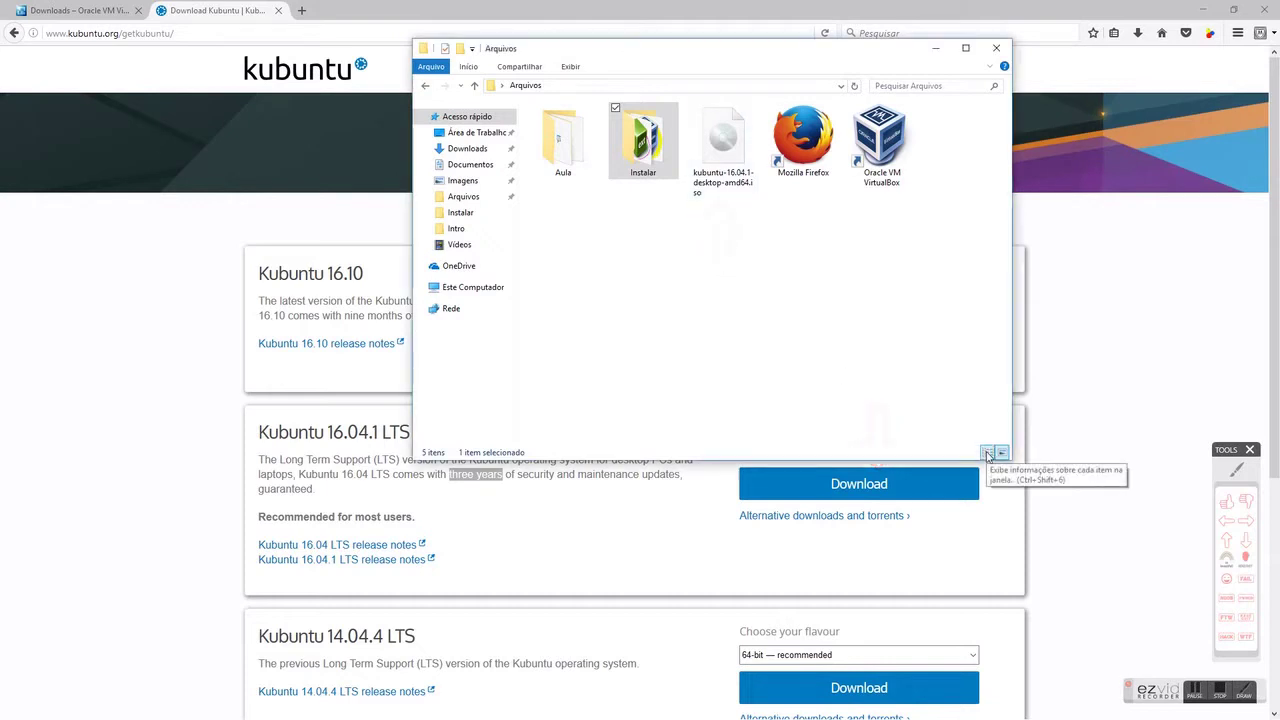
# Step: Switch the Arquivos folder back to the details view with file types and sizes
pyautogui.click(987, 452)
pyautogui.click(1237, 470)
pyautogui.moveTo(930, 165); pyautogui.dragTo(976, 170)
pyautogui.rightClick(980, 204)
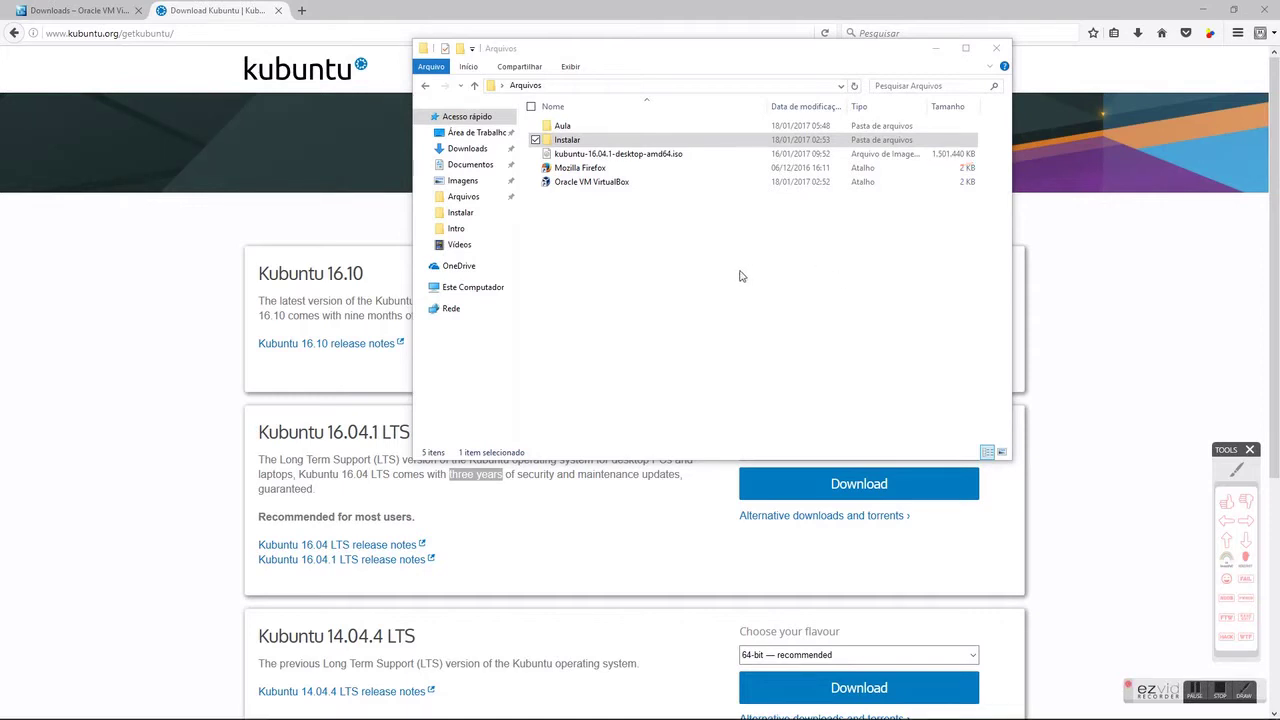
# Step: Open Oracle VM VirtualBox from its shortcut and close the duplicate manager window
pyautogui.click(604, 186)
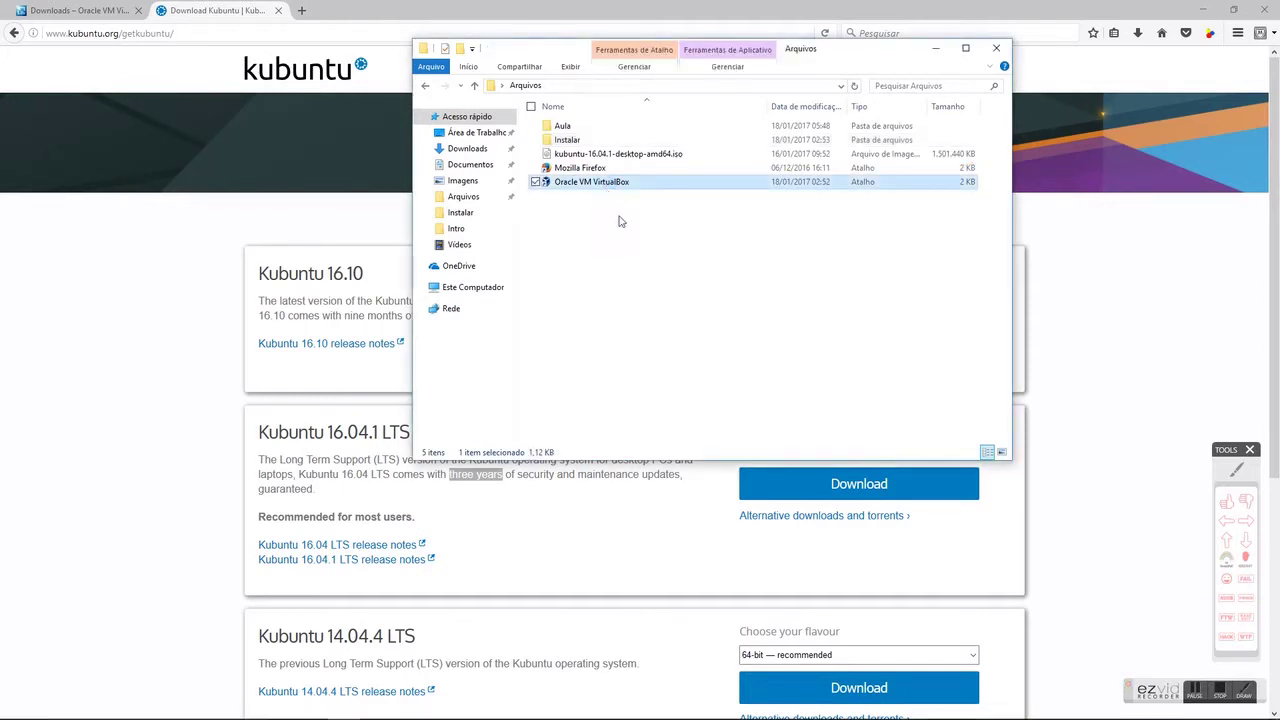
pyautogui.hotkey('alt', 'Tab')
pyautogui.hotkey('alt', 'Tab')
pyautogui.hotkey('alt', 'Tab')
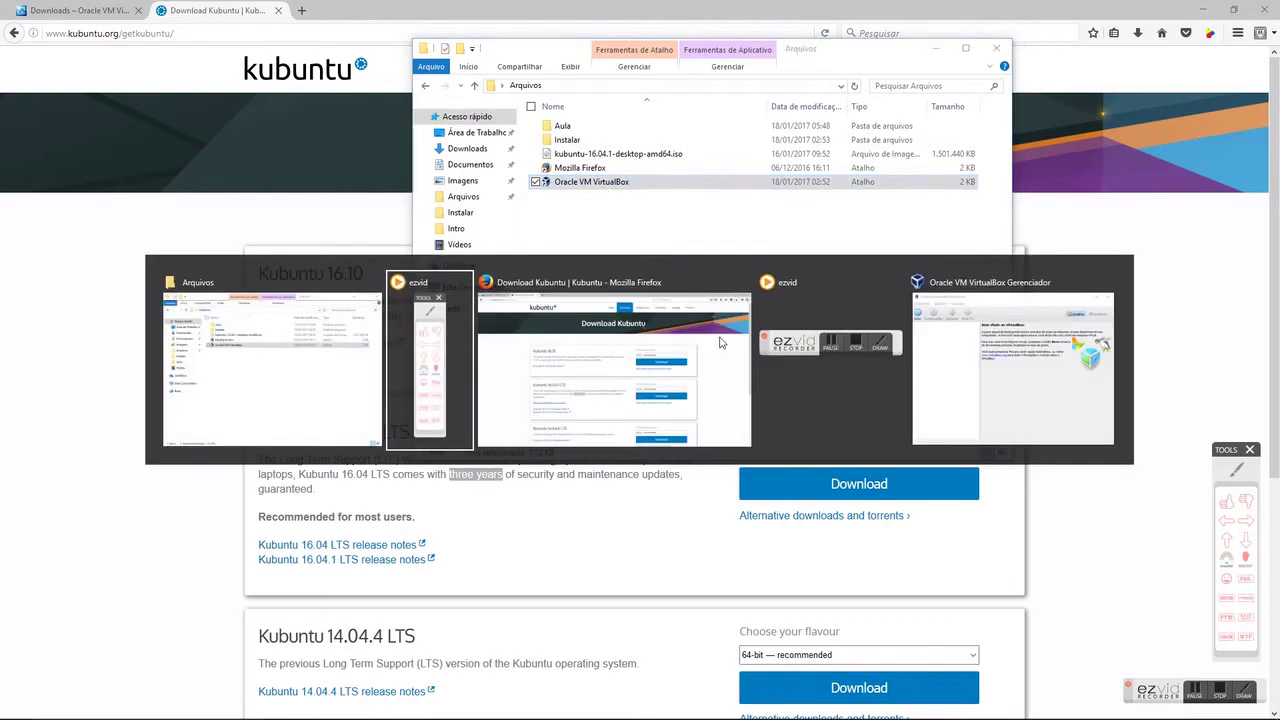
pyautogui.moveTo(701, 236); pyautogui.dragTo(774, 223)
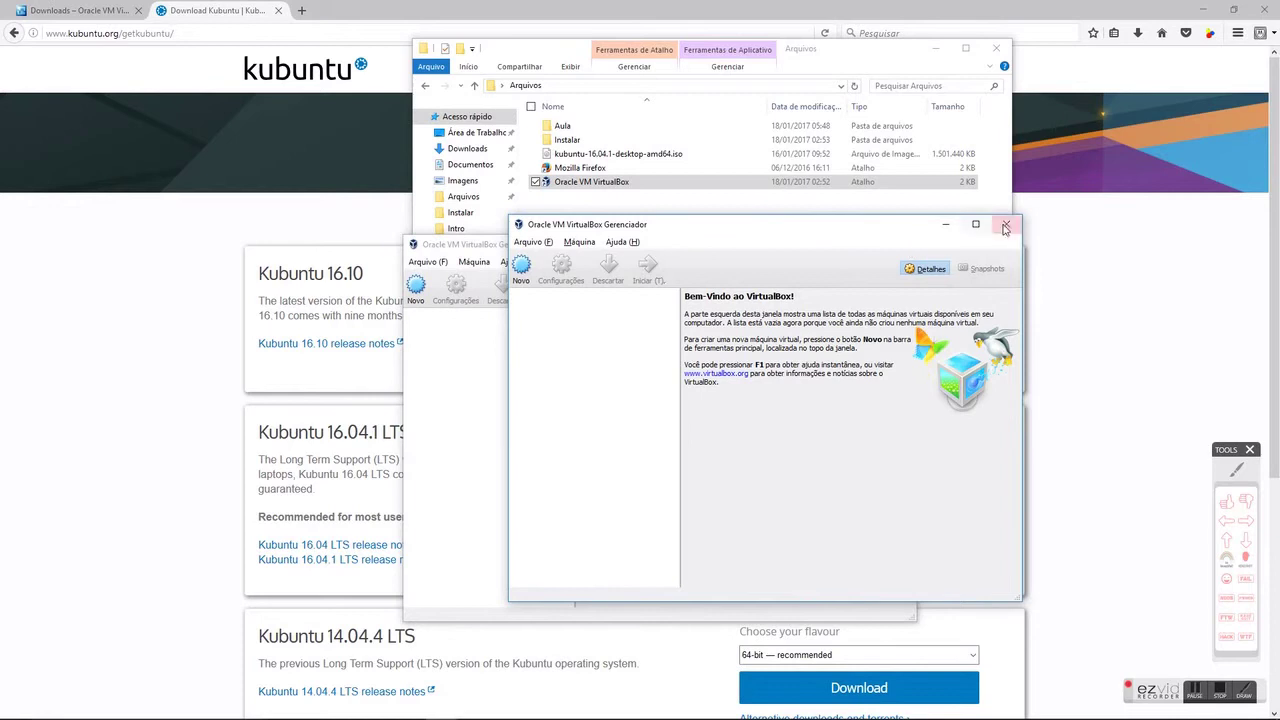
pyautogui.click(1006, 228)
pyautogui.moveTo(691, 258); pyautogui.dragTo(755, 232)
# Step: Start a new virtual machine named Linux Desenvolvimento with type Linux and version Ubuntu (64-bit)
pyautogui.click(1227, 540)
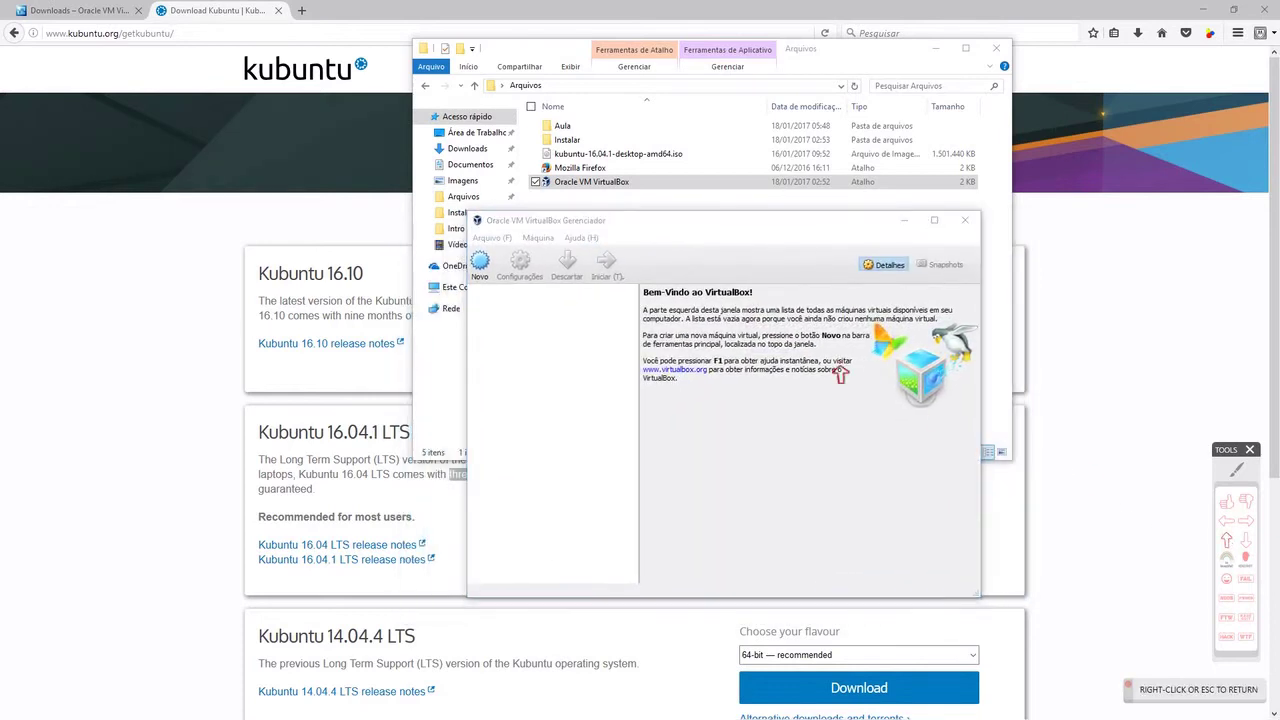
pyautogui.click(482, 300)
pyautogui.click(480, 262)
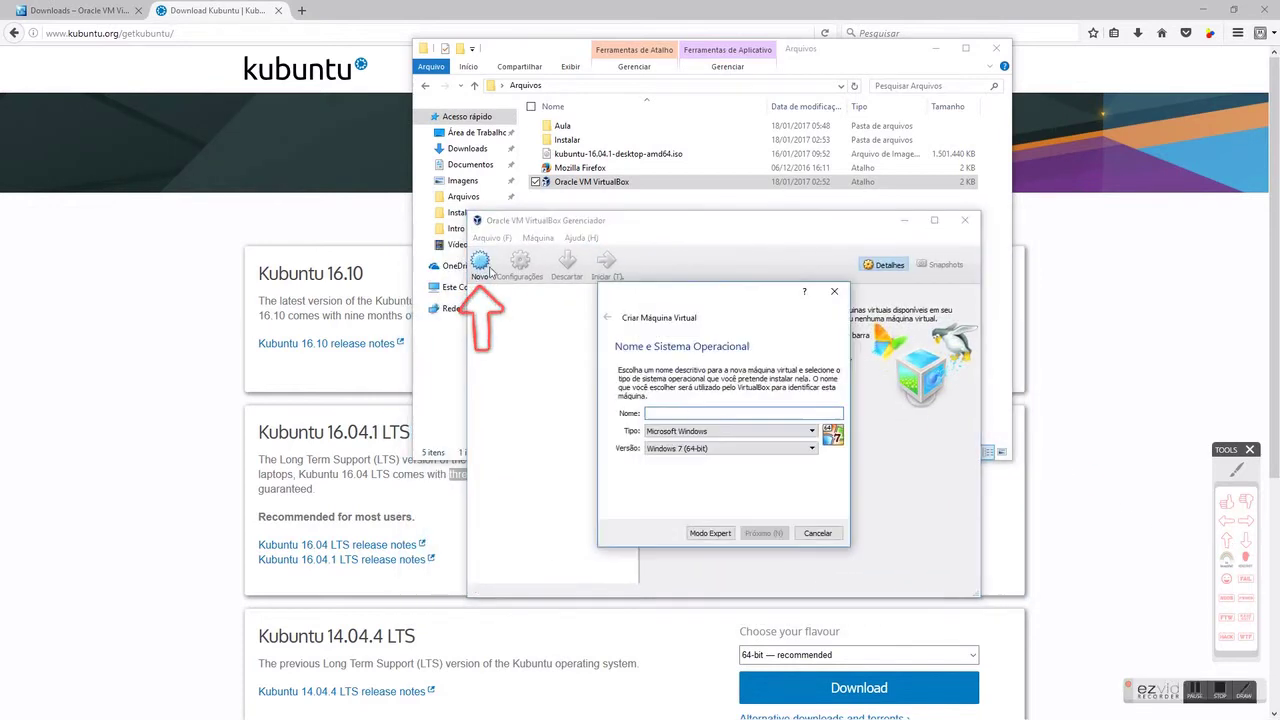
pyautogui.click(761, 433)
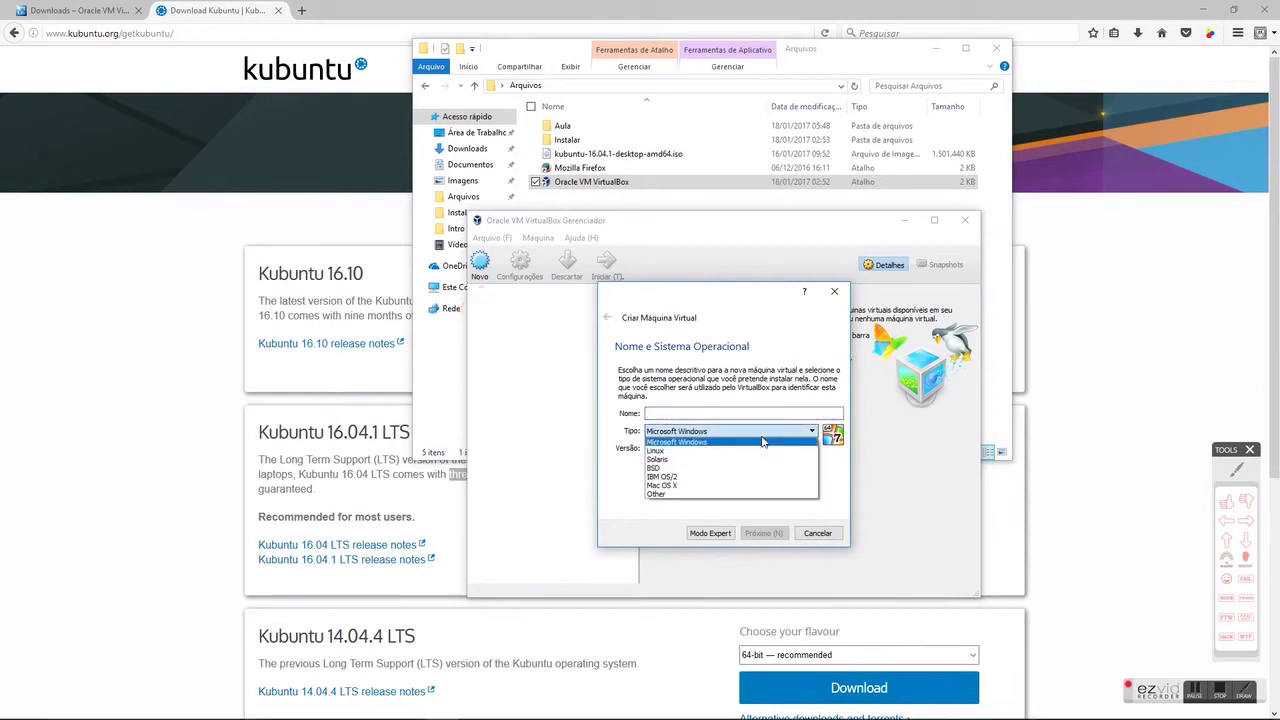
pyautogui.click(720, 447)
pyautogui.click(720, 451)
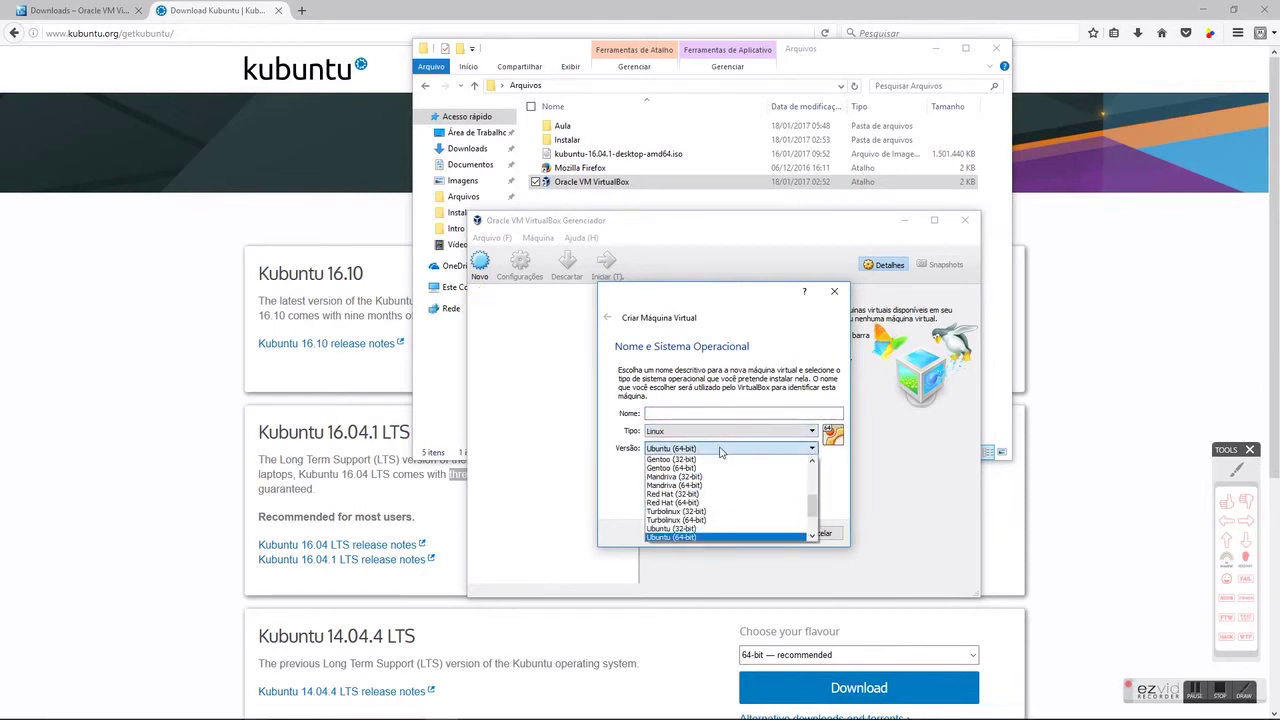
pyautogui.click(720, 452)
pyautogui.click(689, 413)
pyautogui.write('Desenvolvimento')
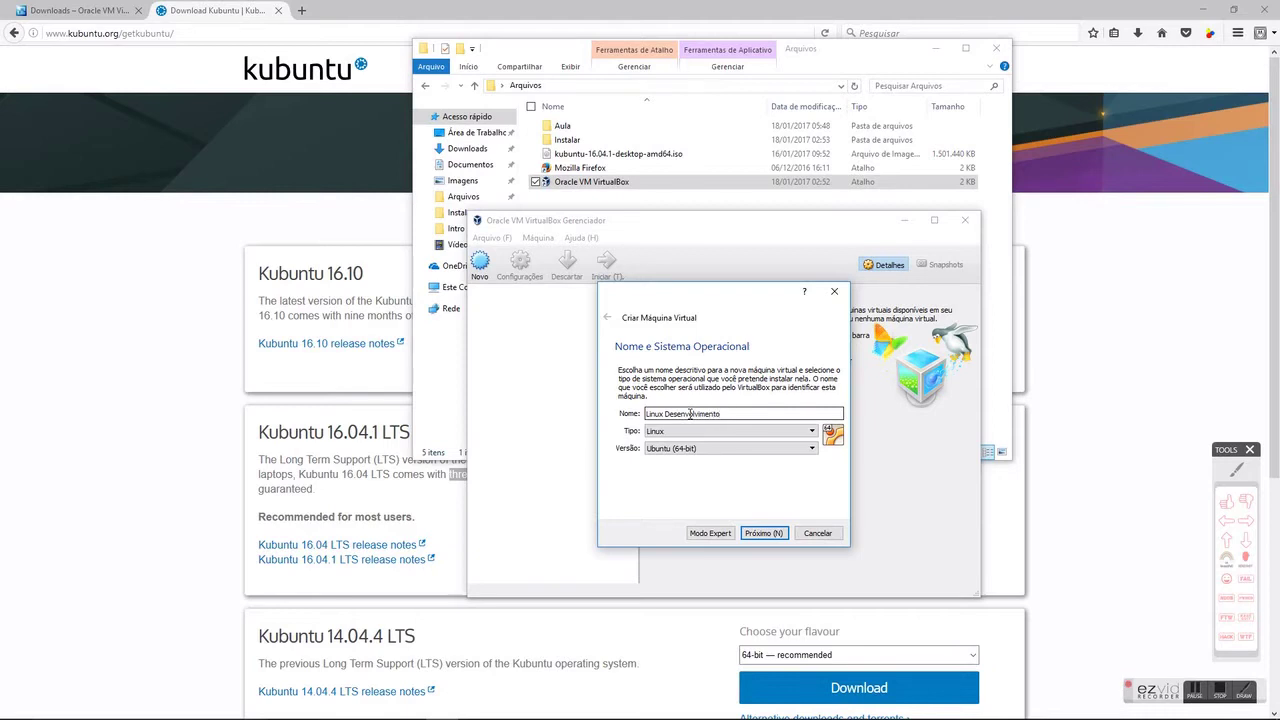
pyautogui.click(763, 533)
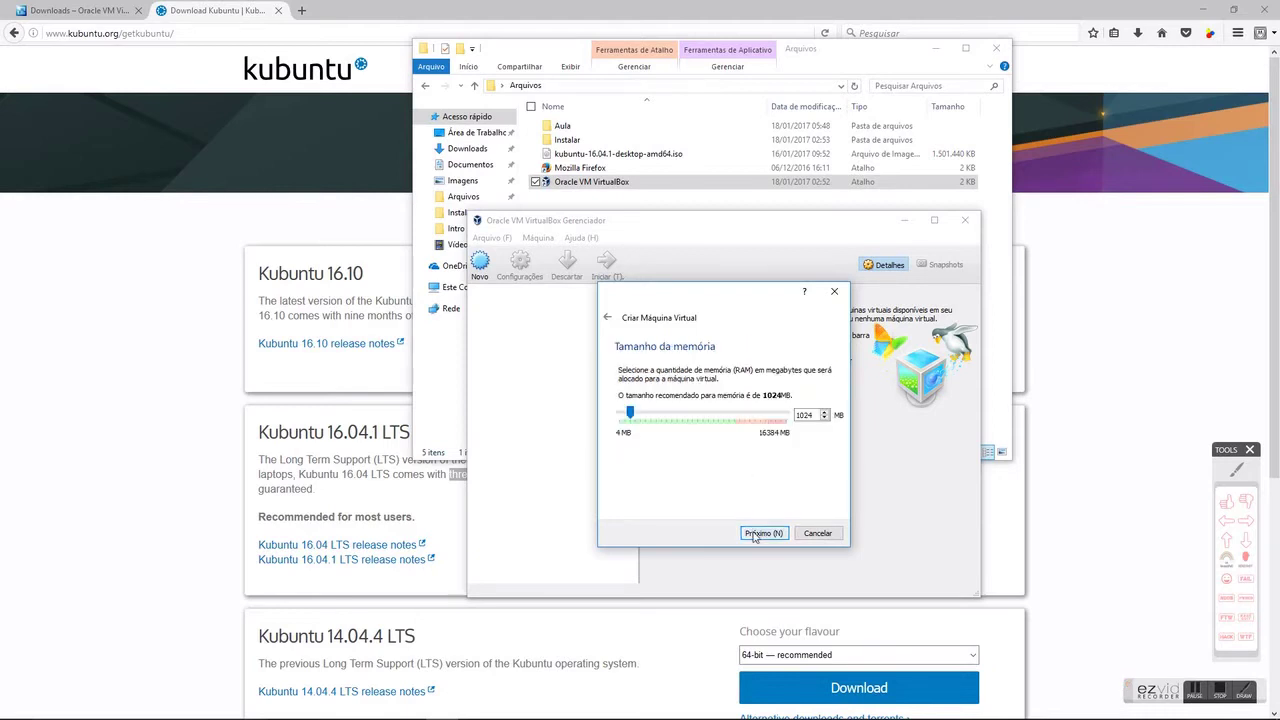
# Step: Set the new machine's memory to 8192 MB and continue to the hard disk options
pyautogui.write('819')
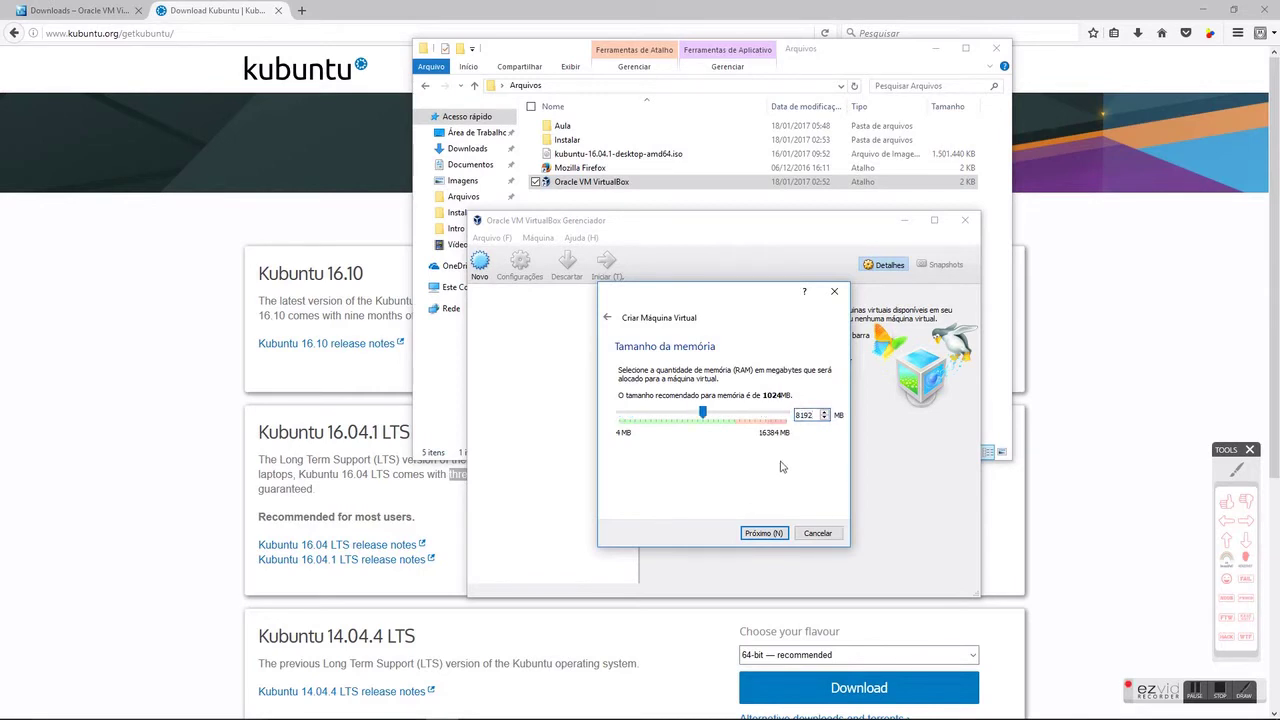
pyautogui.click(1229, 473)
pyautogui.moveTo(758, 440)
pyautogui.mouseDown()
pyautogui.moveTo(791, 440)
pyautogui.moveTo(738, 442)
pyautogui.mouseUp()
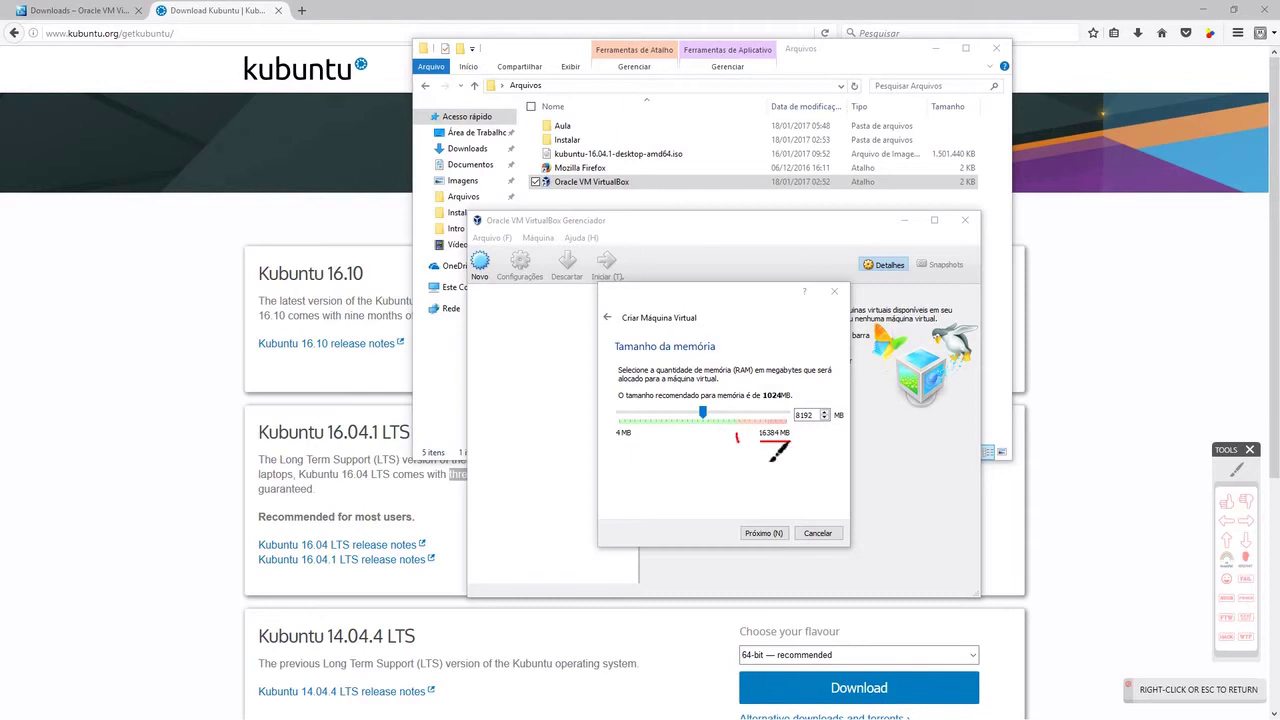
pyautogui.rightClick(797, 477)
pyautogui.click(762, 534)
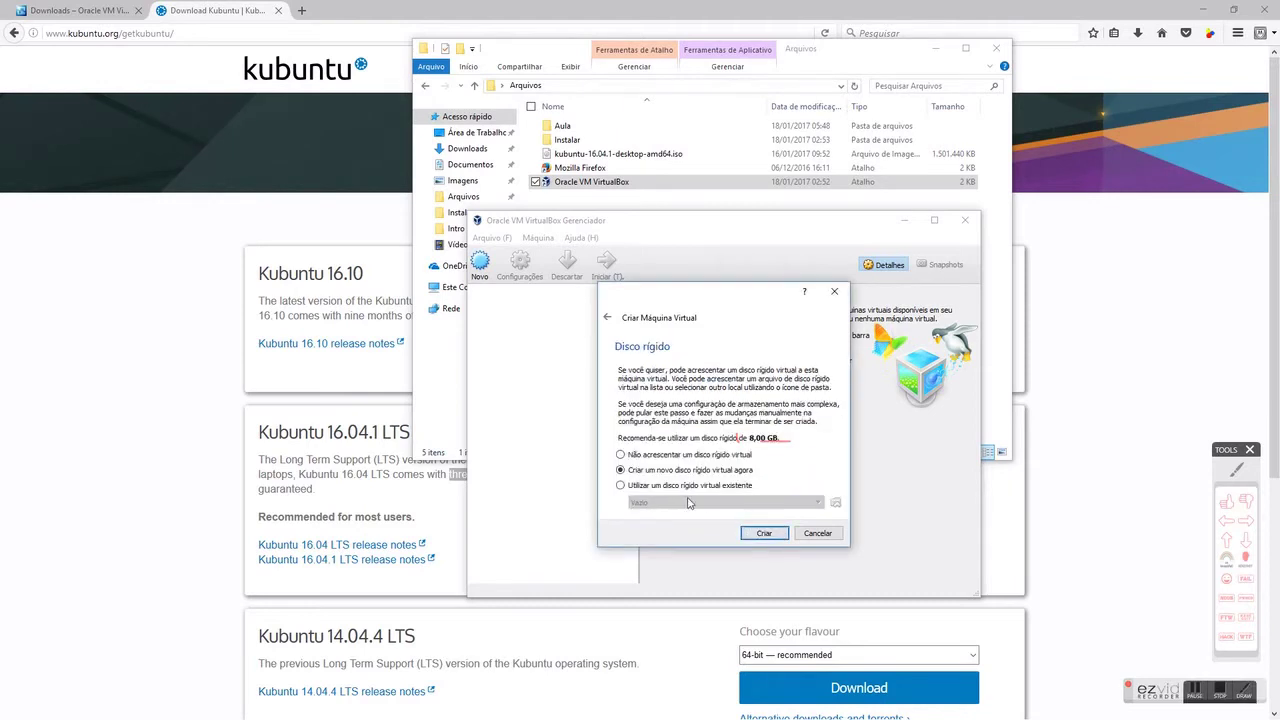
# Step: Choose to create a new virtual hard disk now, using the VDI (VirtualBox Disk Image) file type
pyautogui.click(1228, 522)
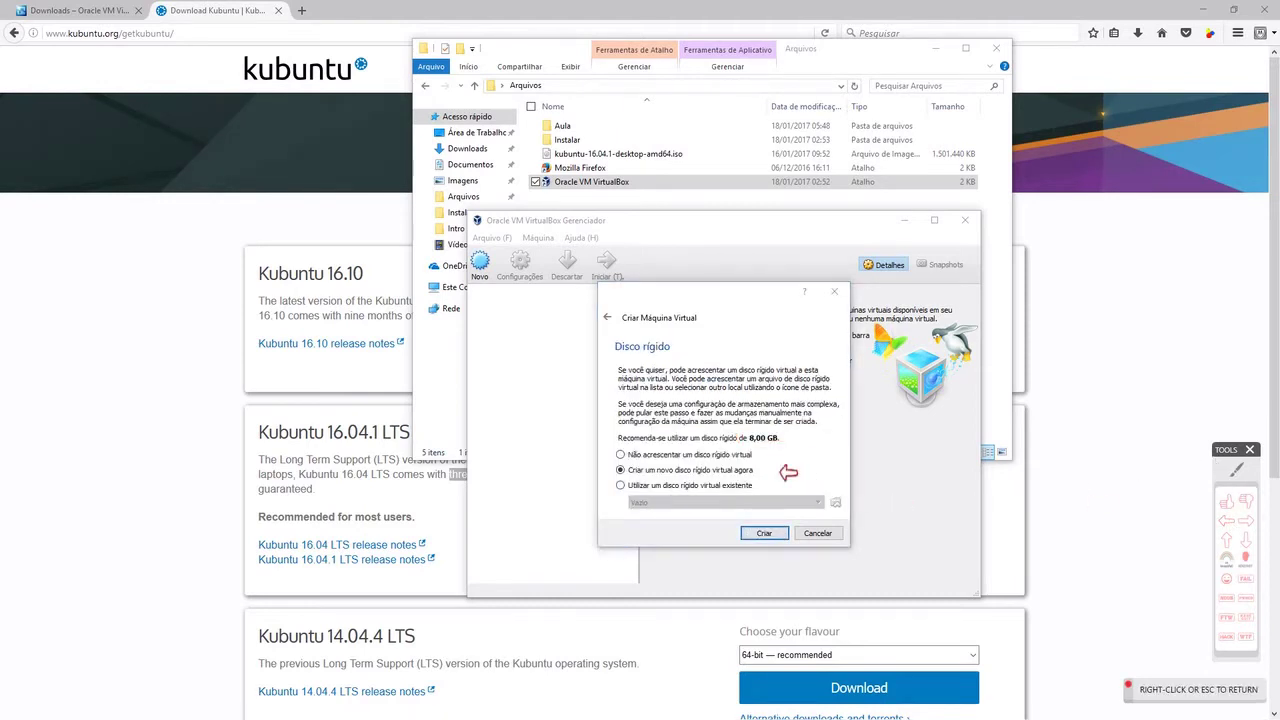
pyautogui.click(765, 466)
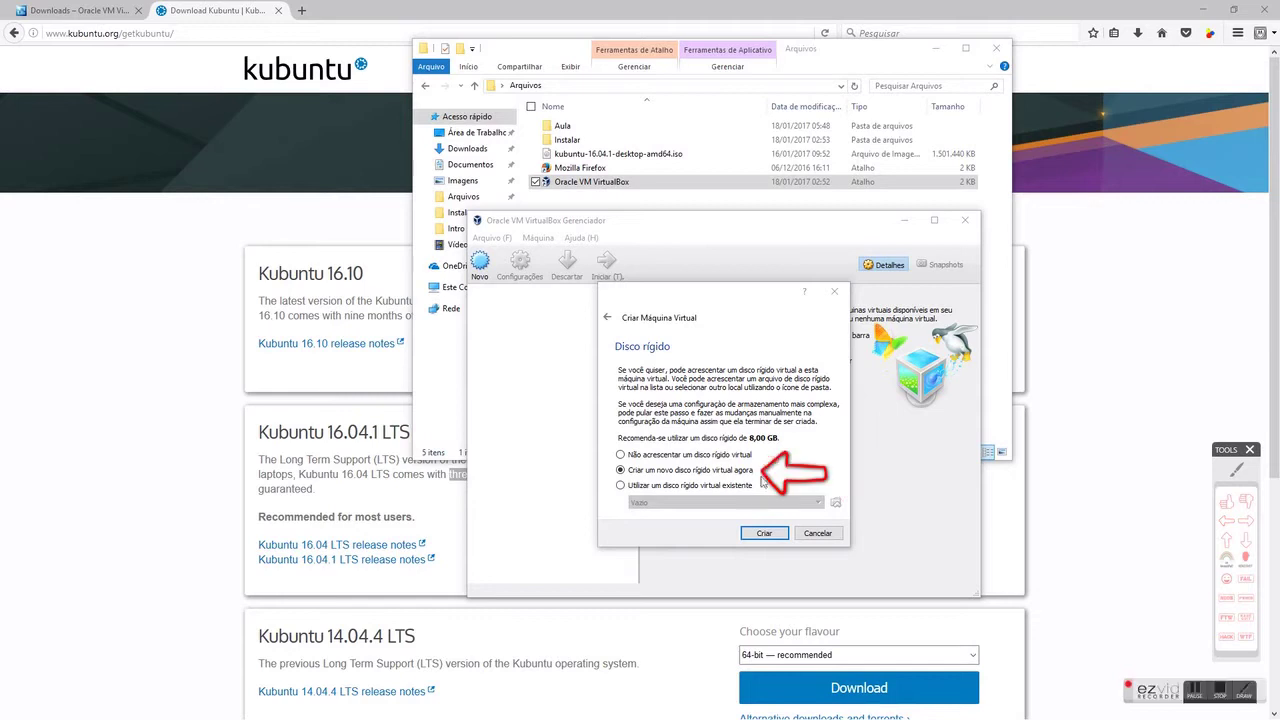
pyautogui.click(764, 534)
pyautogui.click(1228, 520)
pyautogui.click(700, 372)
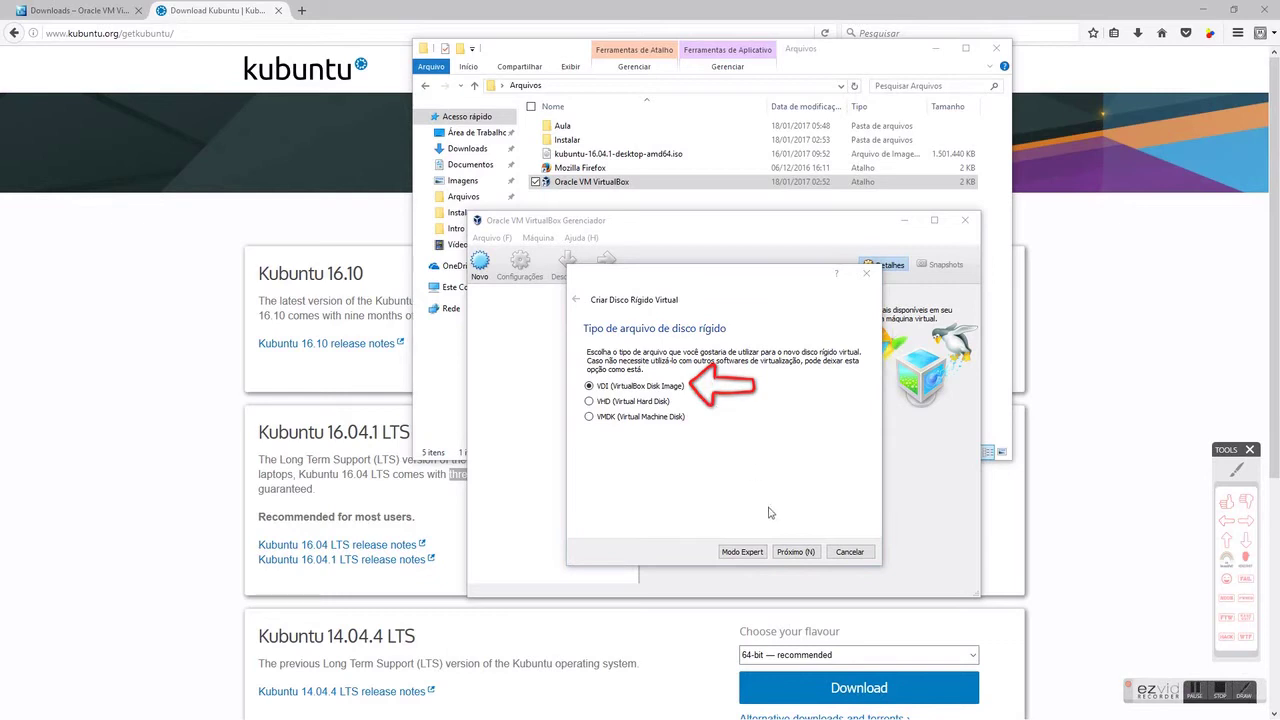
pyautogui.click(797, 553)
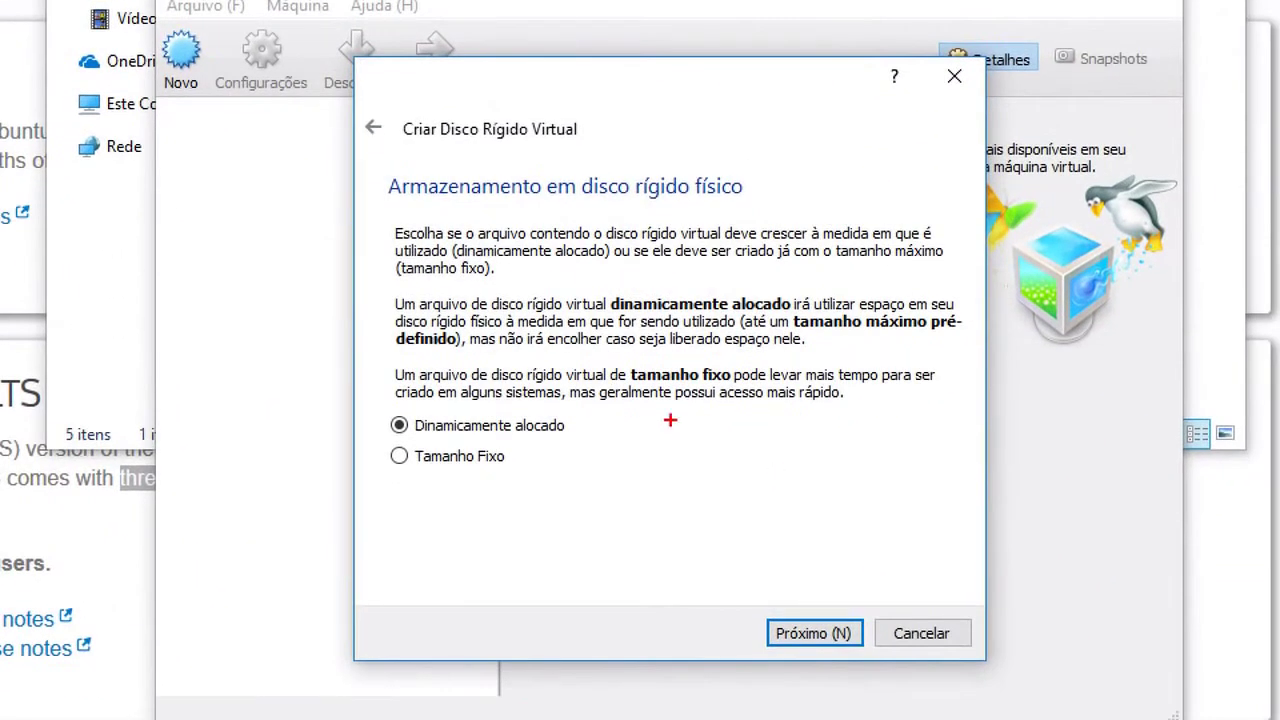
# Step: Keep the virtual disk dynamically allocated and set its size to 90 GB
pyautogui.moveTo(594, 383)
pyautogui.mouseDown()
pyautogui.moveTo(640, 410)
pyautogui.moveTo(858, 408)
pyautogui.mouseUp()
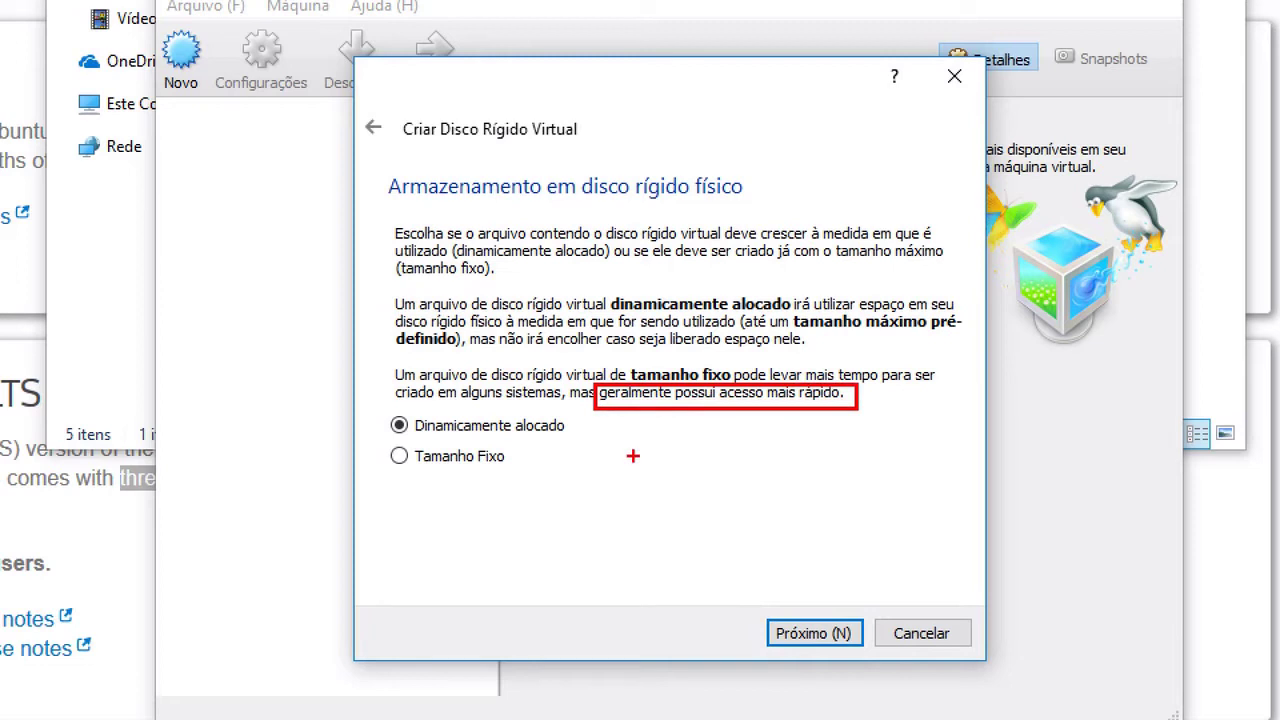
pyautogui.moveTo(376, 445); pyautogui.dragTo(538, 476)
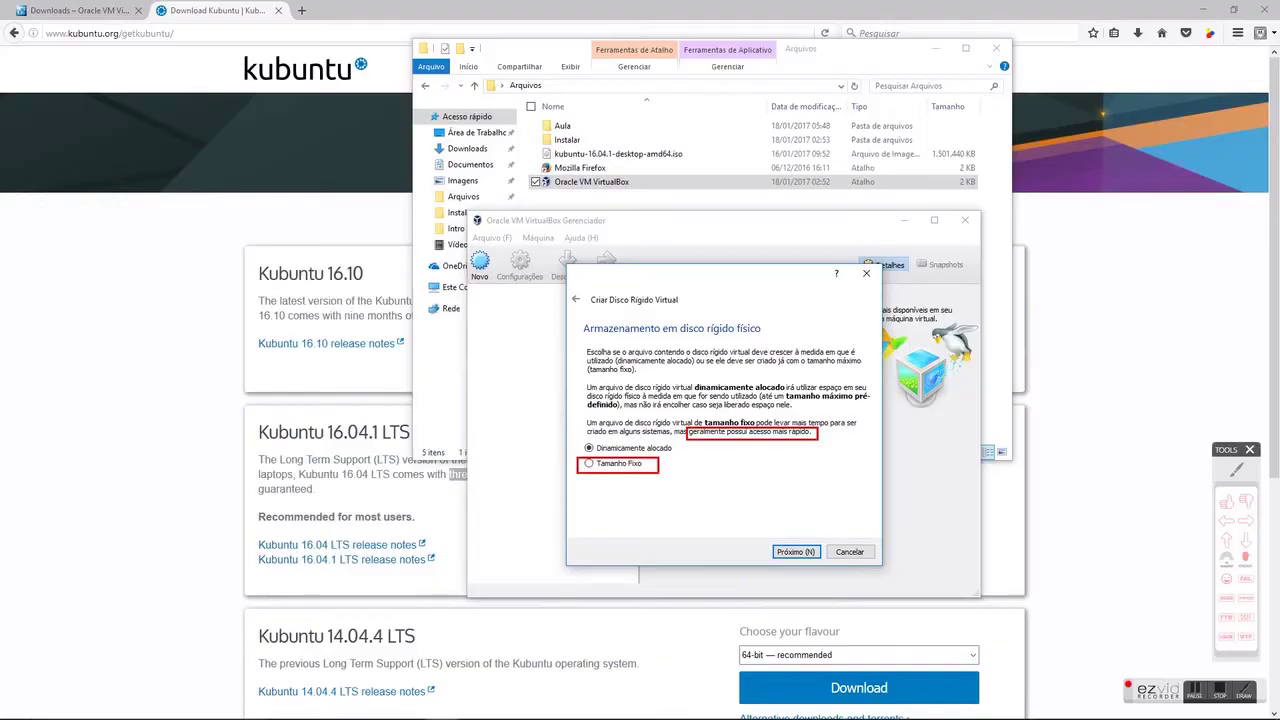
pyautogui.click(807, 556)
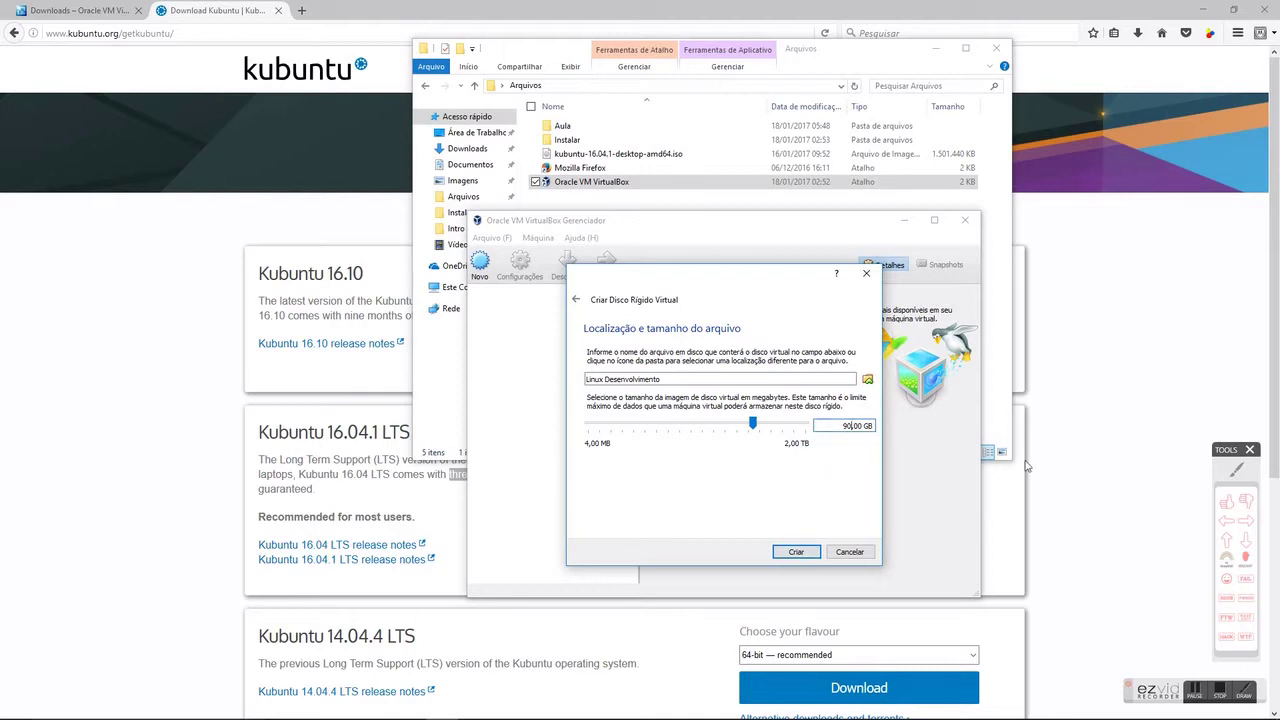
# Step: Examine the destination folder and file name of the virtual disk file without changing them
pyautogui.click(867, 381)
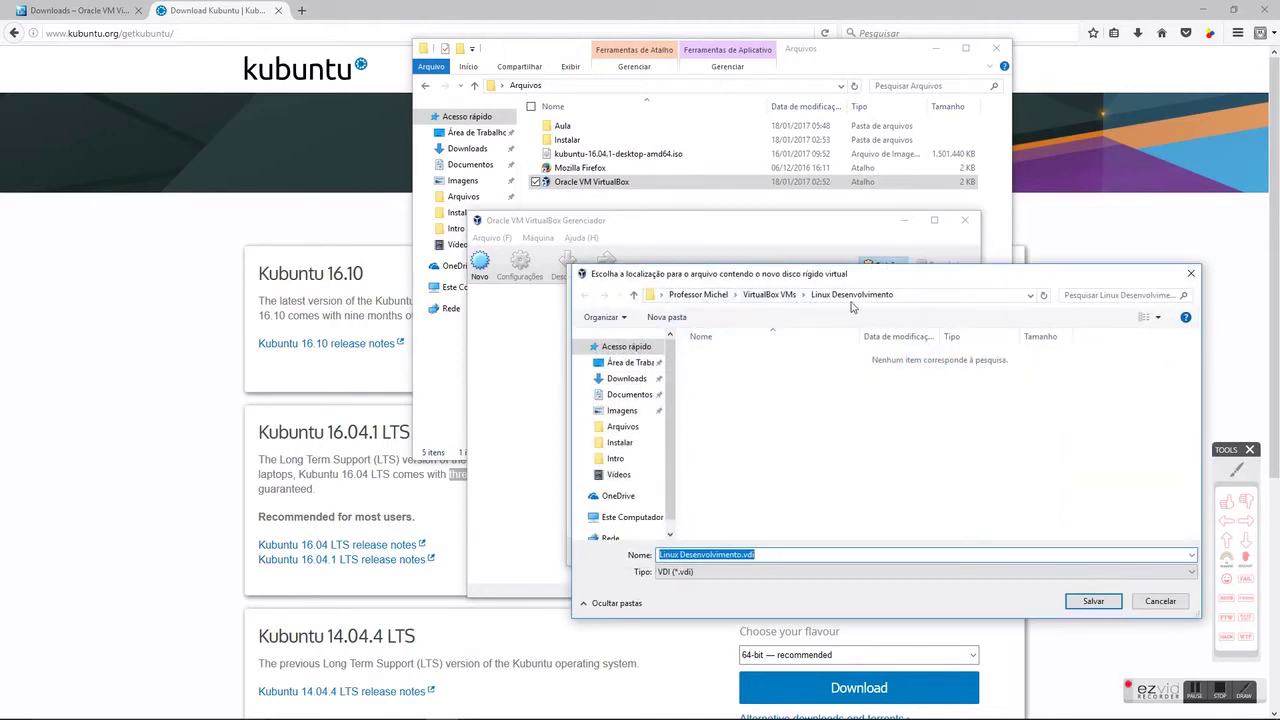
pyautogui.click(1147, 603)
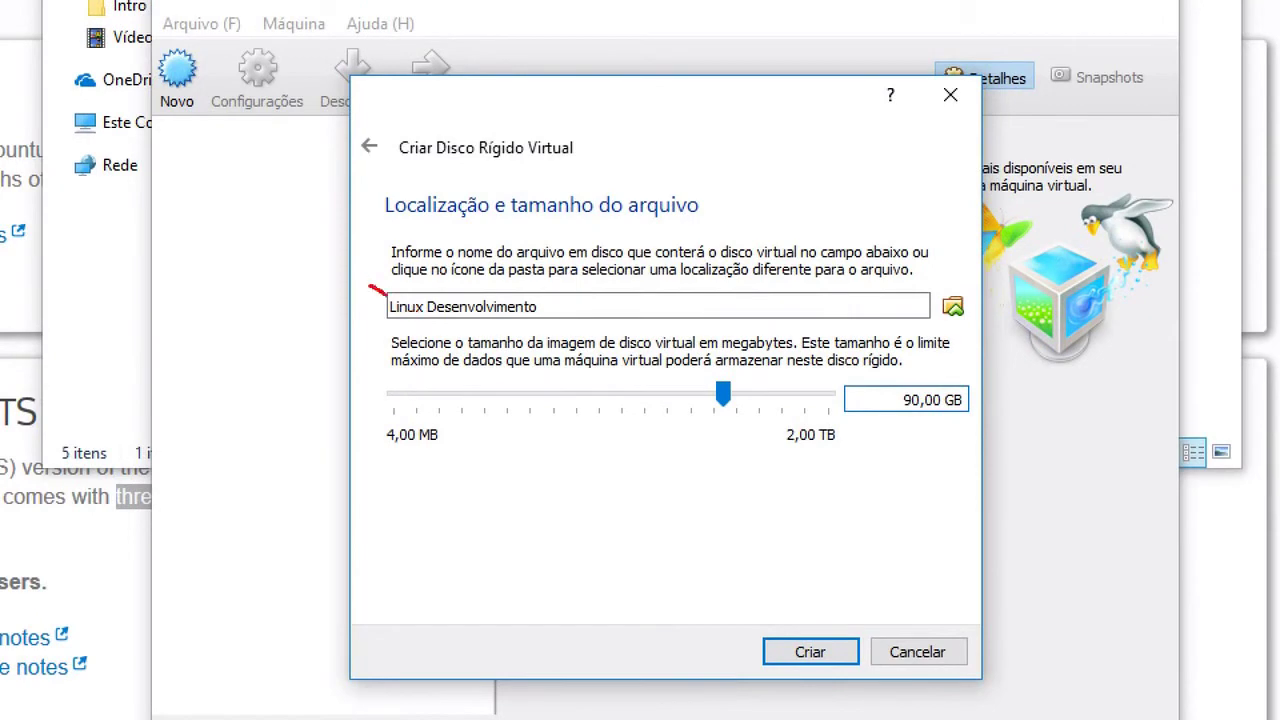
pyautogui.moveTo(370, 290); pyautogui.dragTo(460, 326)
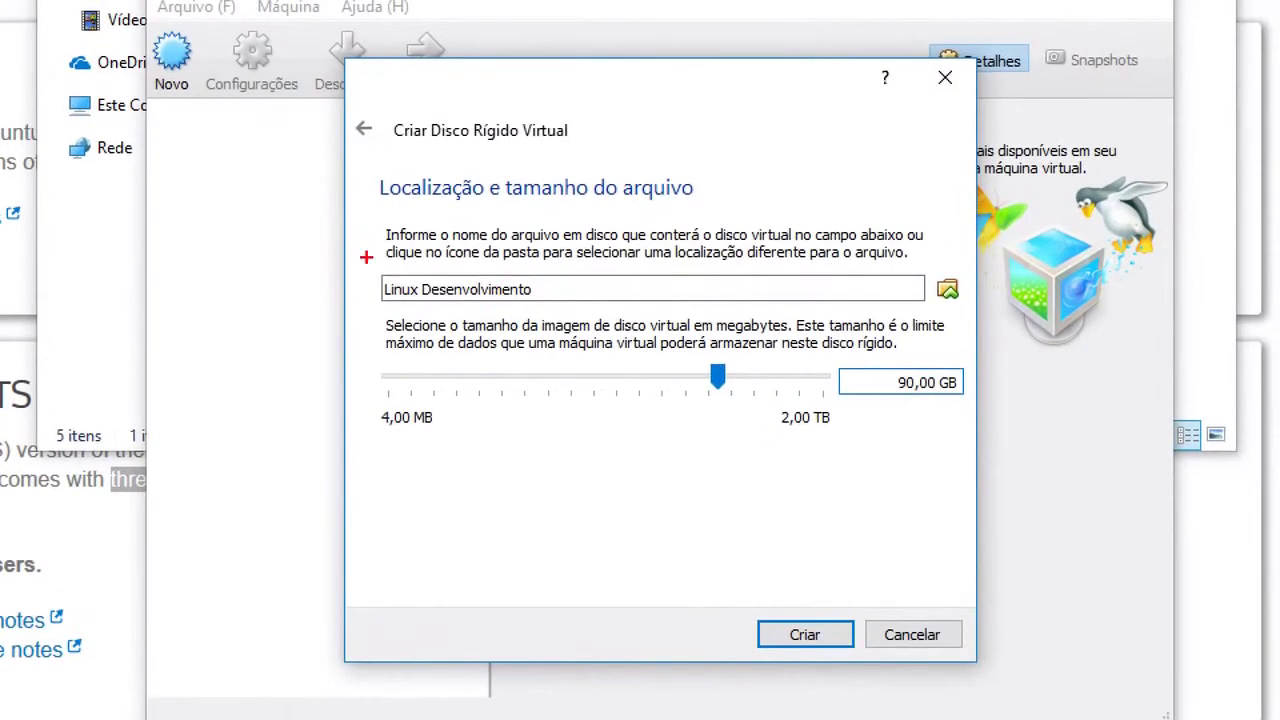
pyautogui.moveTo(374, 270)
pyautogui.mouseDown()
pyautogui.moveTo(480, 322)
pyautogui.moveTo(563, 310)
pyautogui.mouseUp()
pyautogui.moveTo(929, 275); pyautogui.dragTo(968, 310)
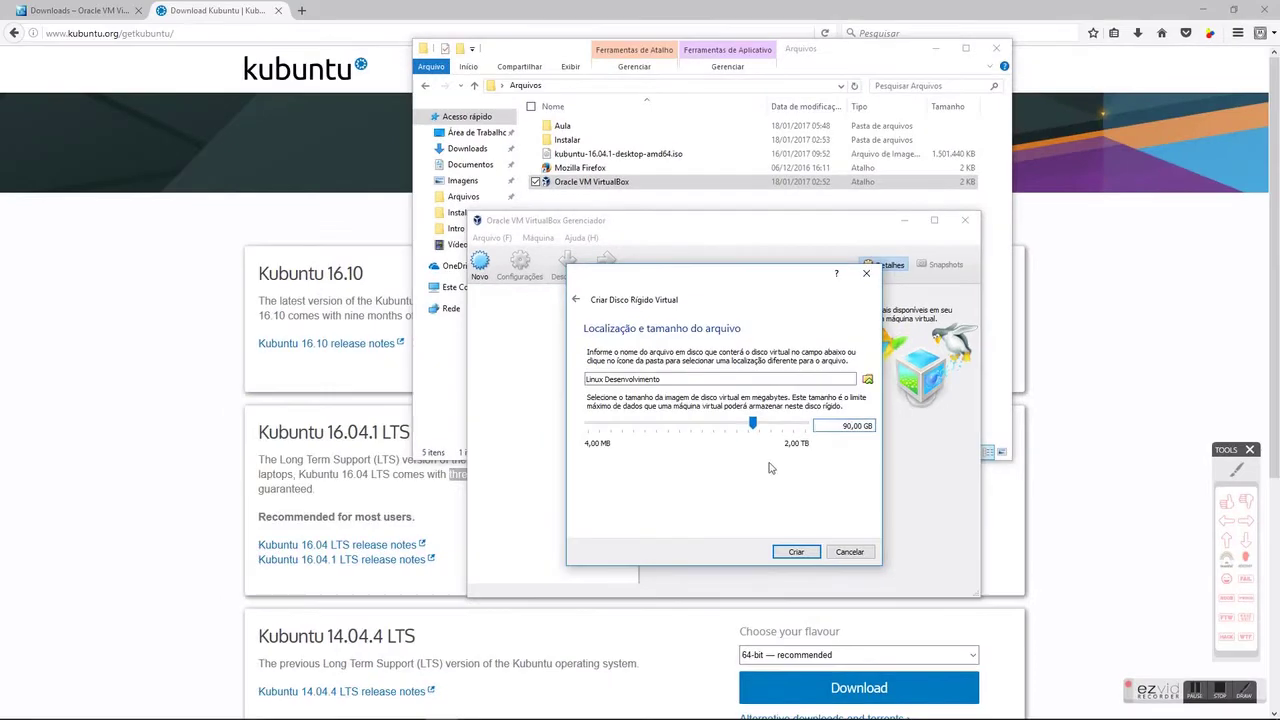
pyautogui.click(867, 380)
pyautogui.click(912, 300)
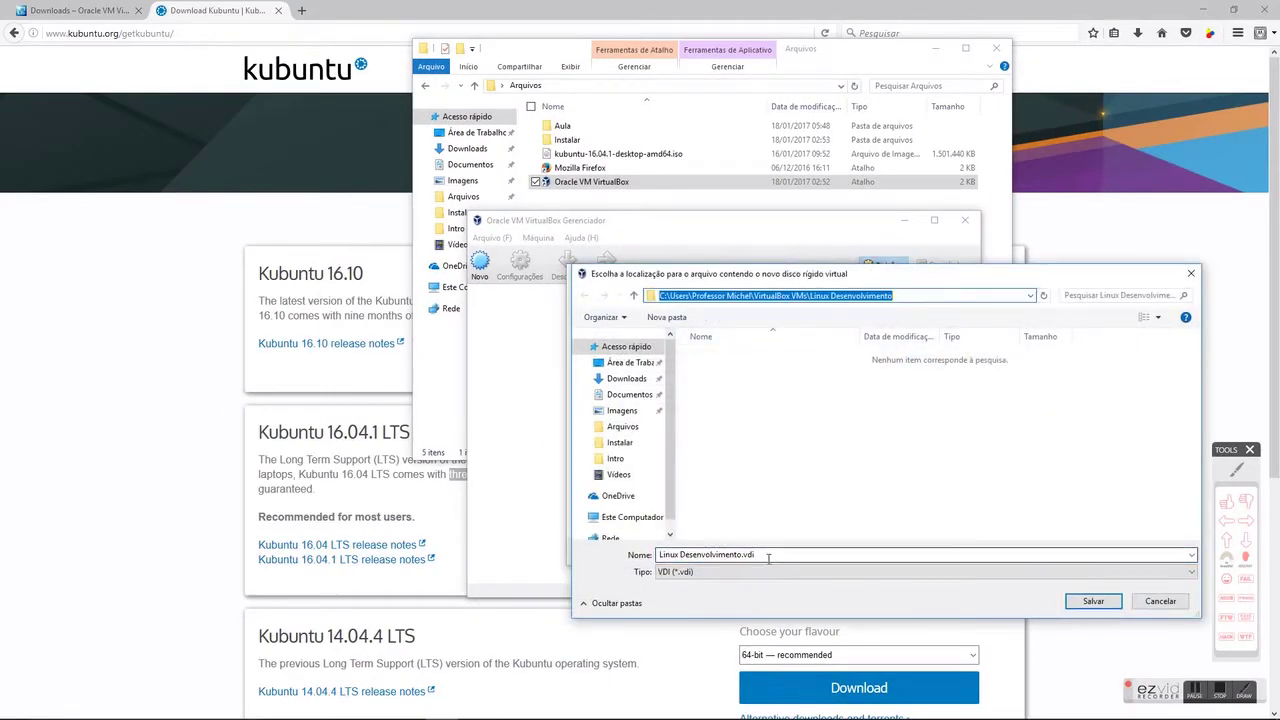
pyautogui.press('super')
pyautogui.press('super')
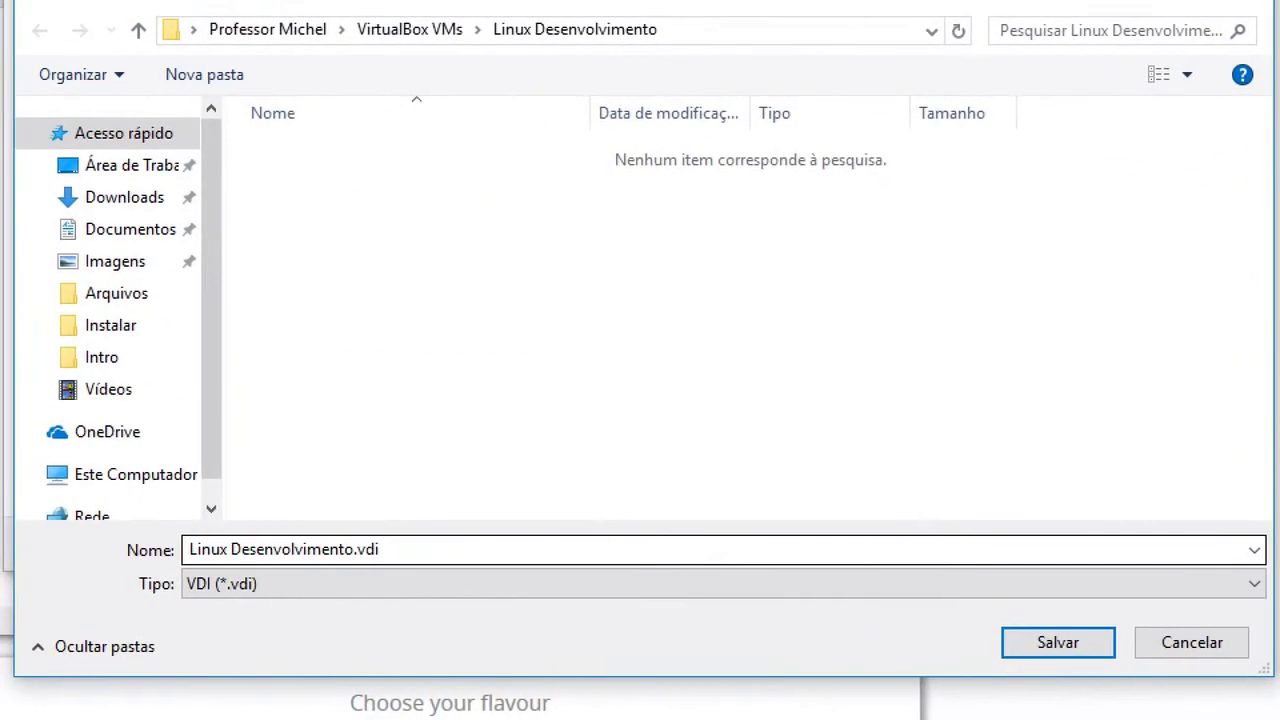
pyautogui.moveTo(109, 534)
pyautogui.mouseDown()
pyautogui.moveTo(142, 554)
pyautogui.moveTo(430, 581)
pyautogui.mouseUp()
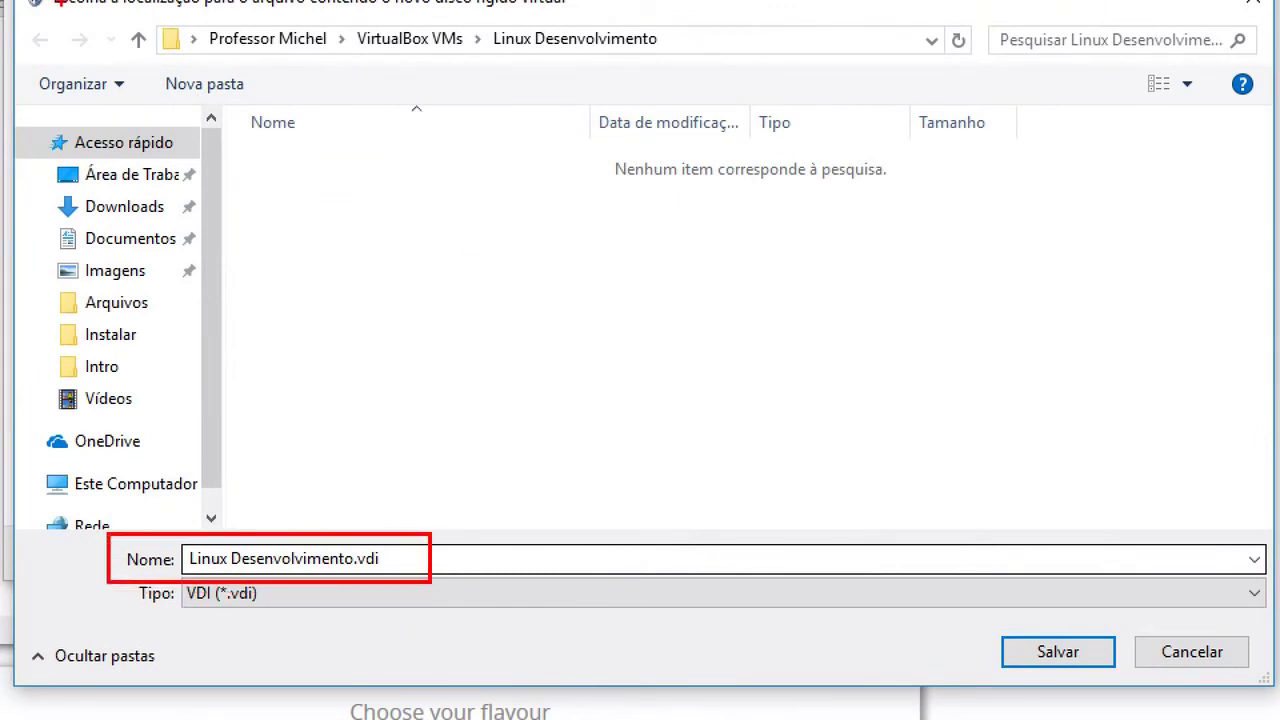
pyautogui.moveTo(142, 18)
pyautogui.mouseDown()
pyautogui.moveTo(391, 86)
pyautogui.moveTo(680, 68)
pyautogui.mouseUp()
pyautogui.moveTo(990, 627)
pyautogui.mouseDown()
pyautogui.moveTo(1046, 673)
pyautogui.moveTo(1127, 677)
pyautogui.mouseUp()
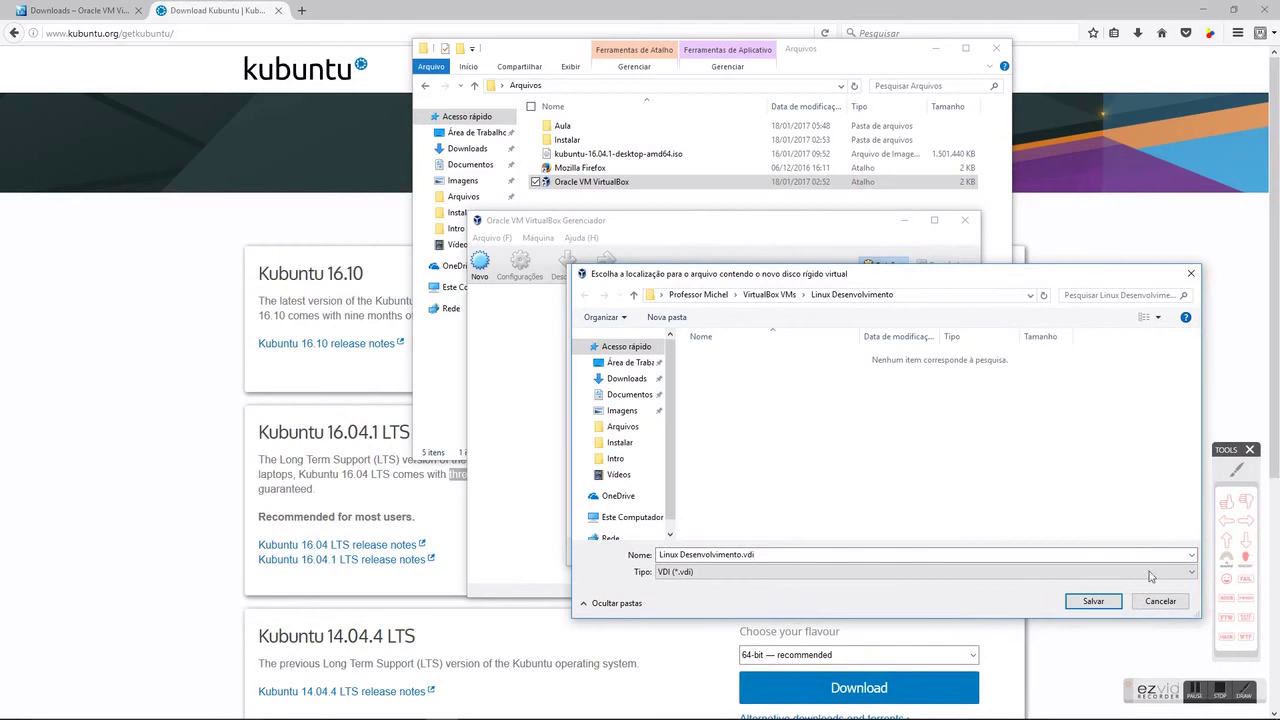
pyautogui.click(1152, 598)
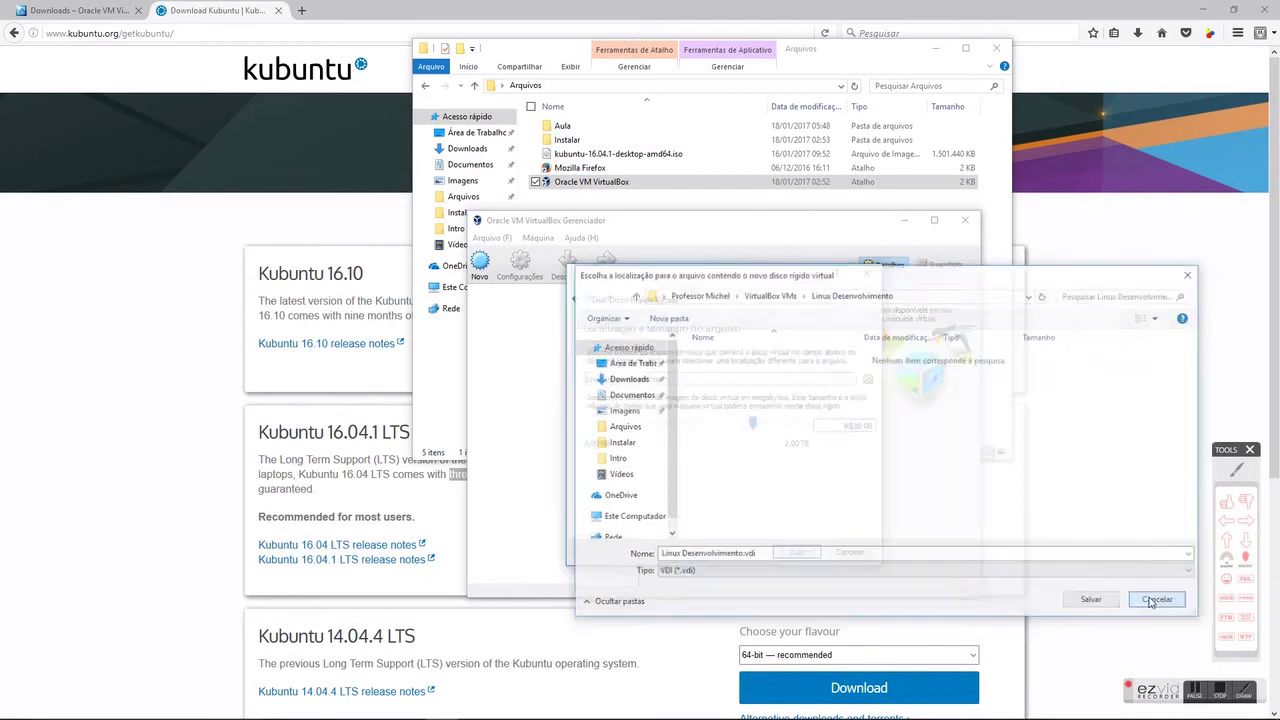
# Step: Create the virtual disk to complete the new virtual machine
pyautogui.click(1224, 541)
pyautogui.click(802, 580)
pyautogui.click(794, 555)
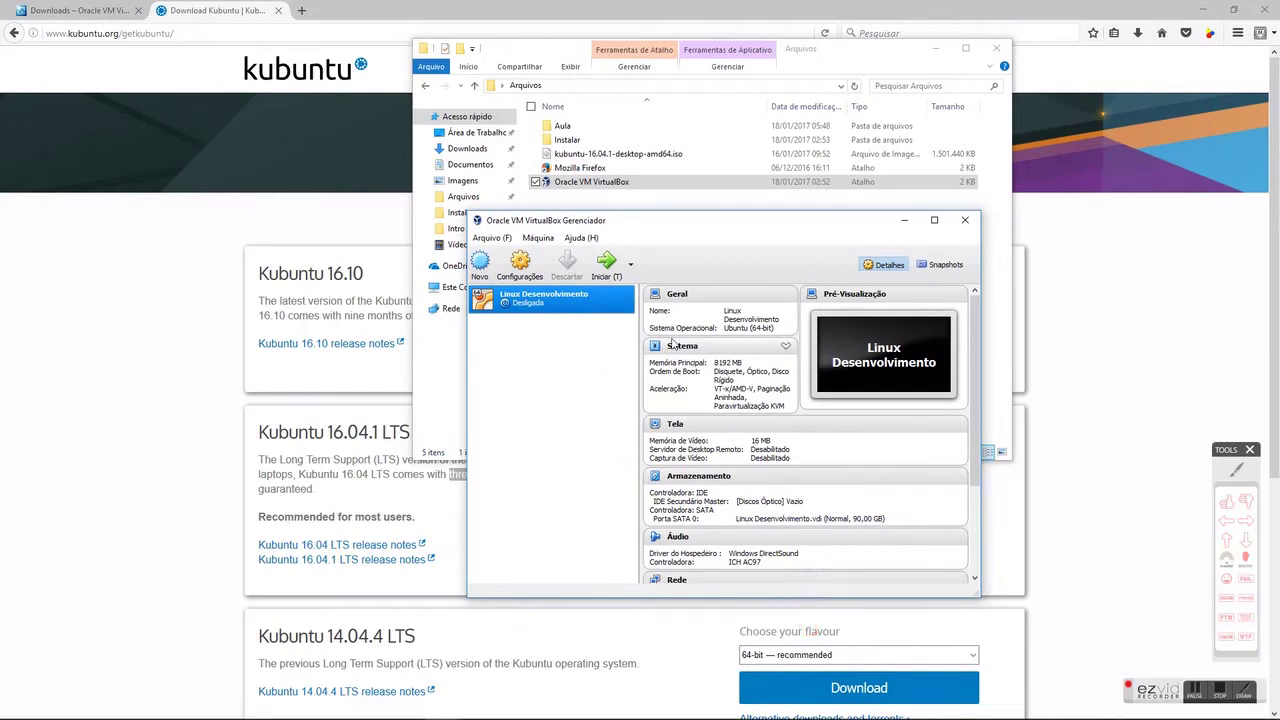
# Step: Open the settings of the Linux Desenvolvimento machine and change its shared clipboard and drag-and-drop modes
pyautogui.click(1226, 540)
pyautogui.click(540, 356)
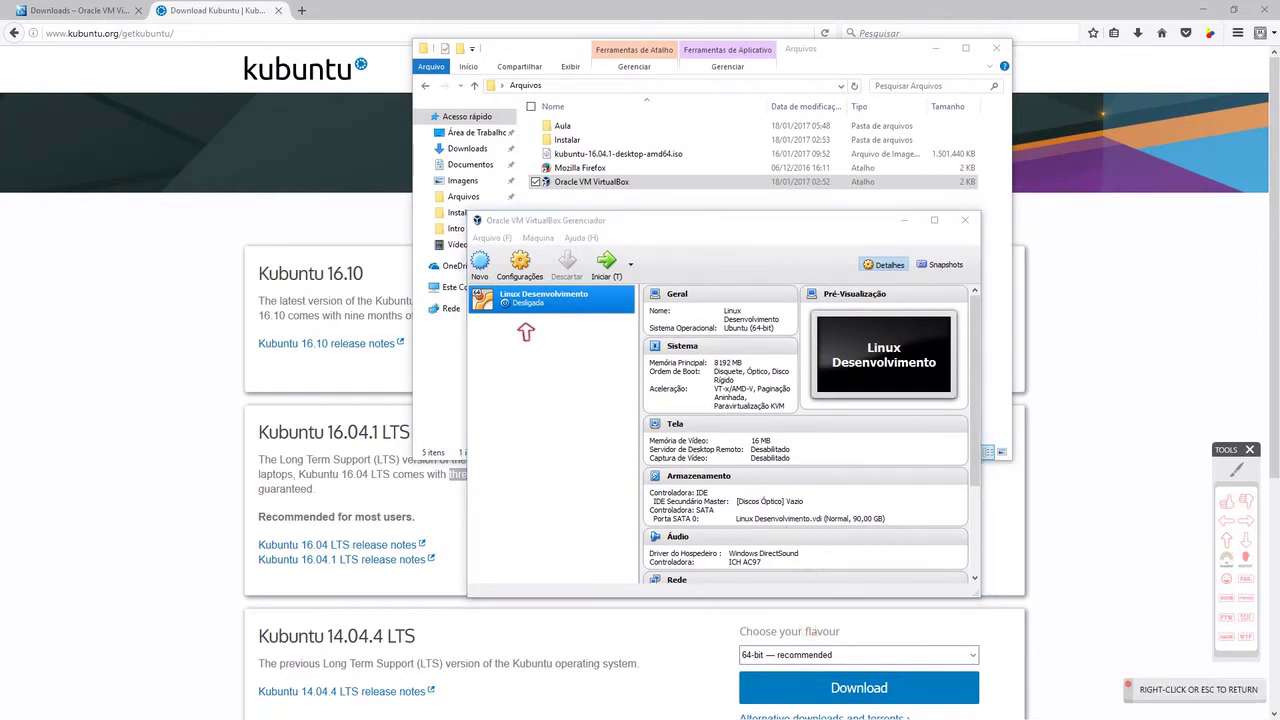
pyautogui.click(1246, 540)
pyautogui.click(519, 205)
pyautogui.rightClick(567, 272)
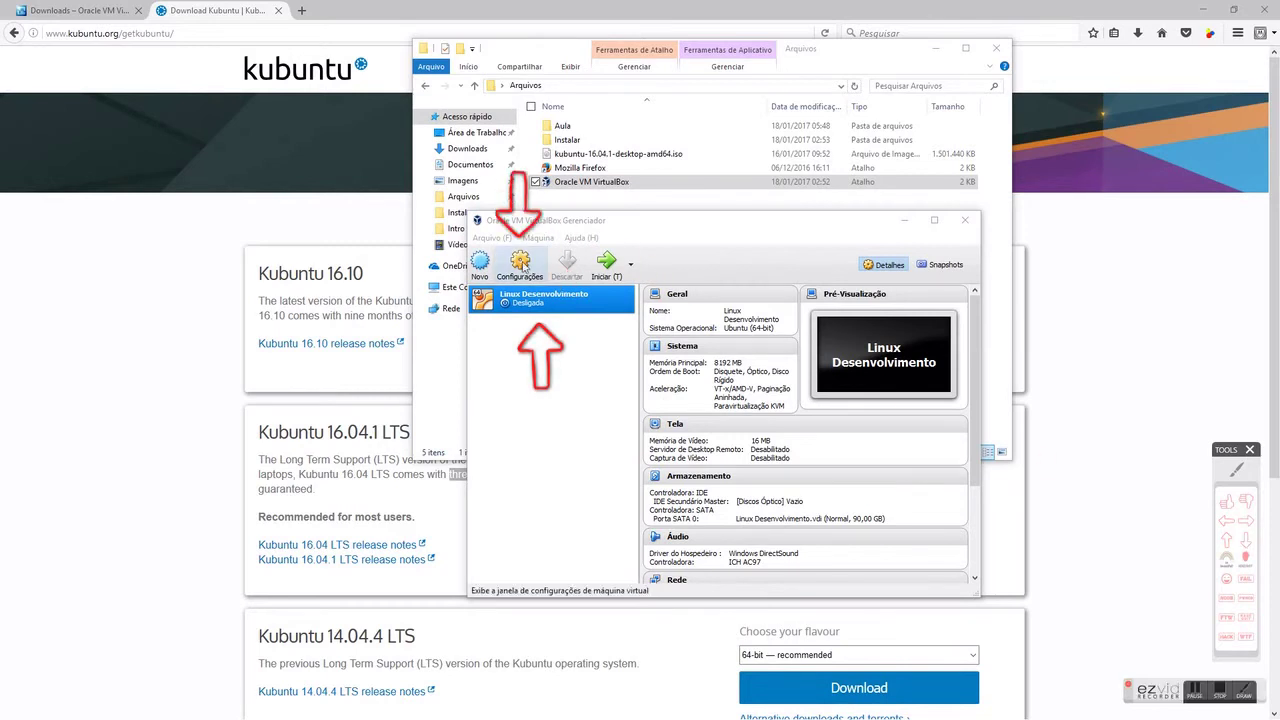
pyautogui.click(520, 262)
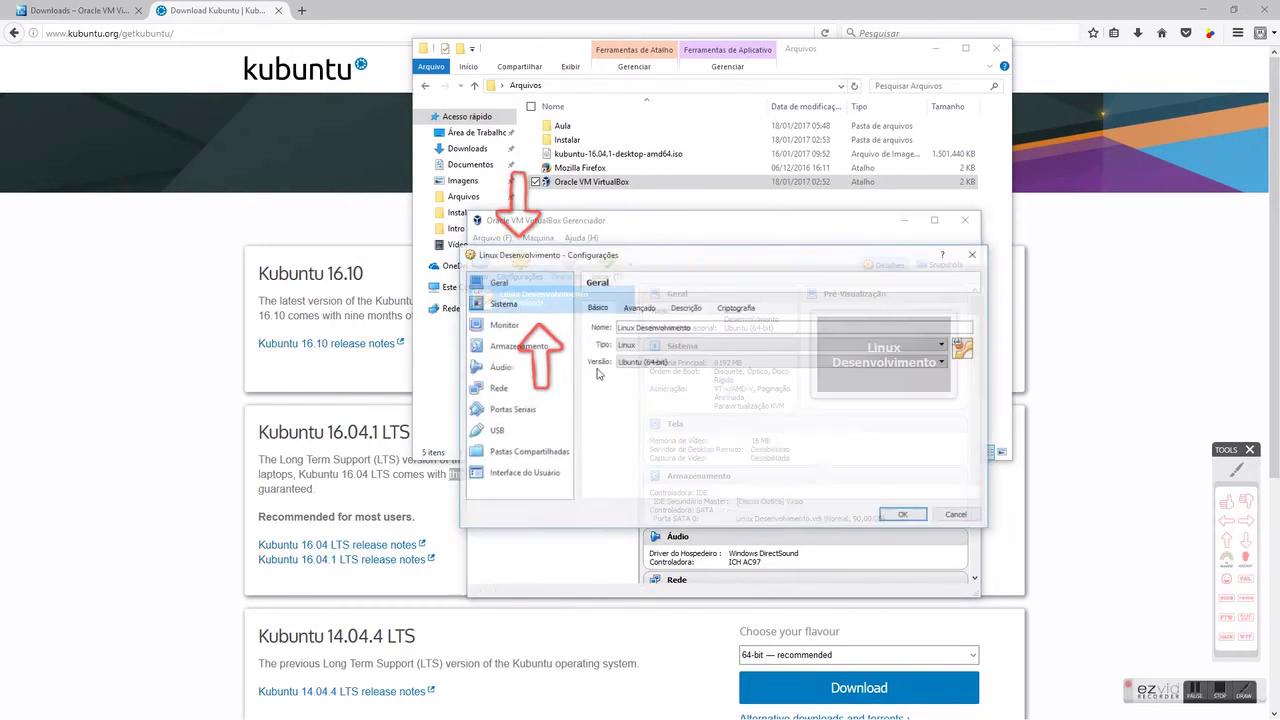
pyautogui.click(640, 310)
pyautogui.click(763, 345)
pyautogui.click(737, 382)
pyautogui.click(762, 363)
pyautogui.click(749, 400)
# Step: Add the description "Linux para as aulas de desenvolvimento com MySQL e Java." and disable the floppy drive (Disquete) in the boot order
pyautogui.click(685, 307)
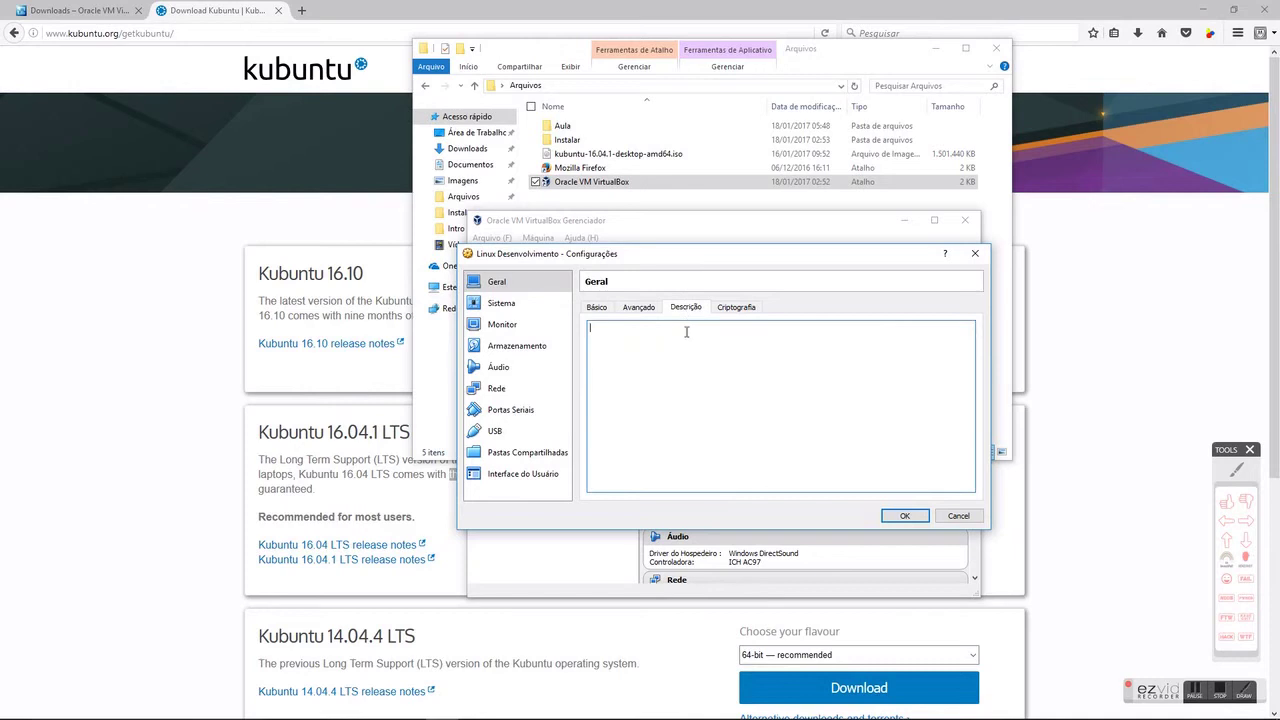
pyautogui.write('Linux para as aulas de desenvolvimento com MySQL e Java.')
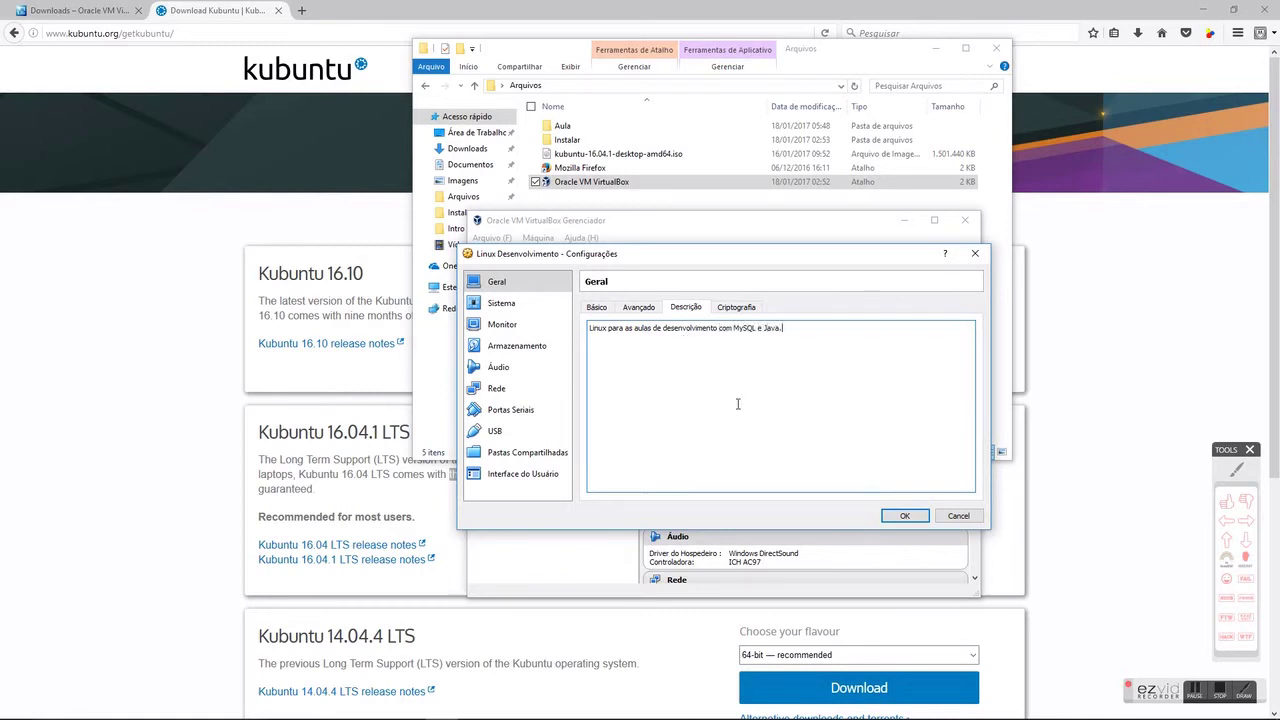
pyautogui.click(510, 306)
pyautogui.click(682, 360)
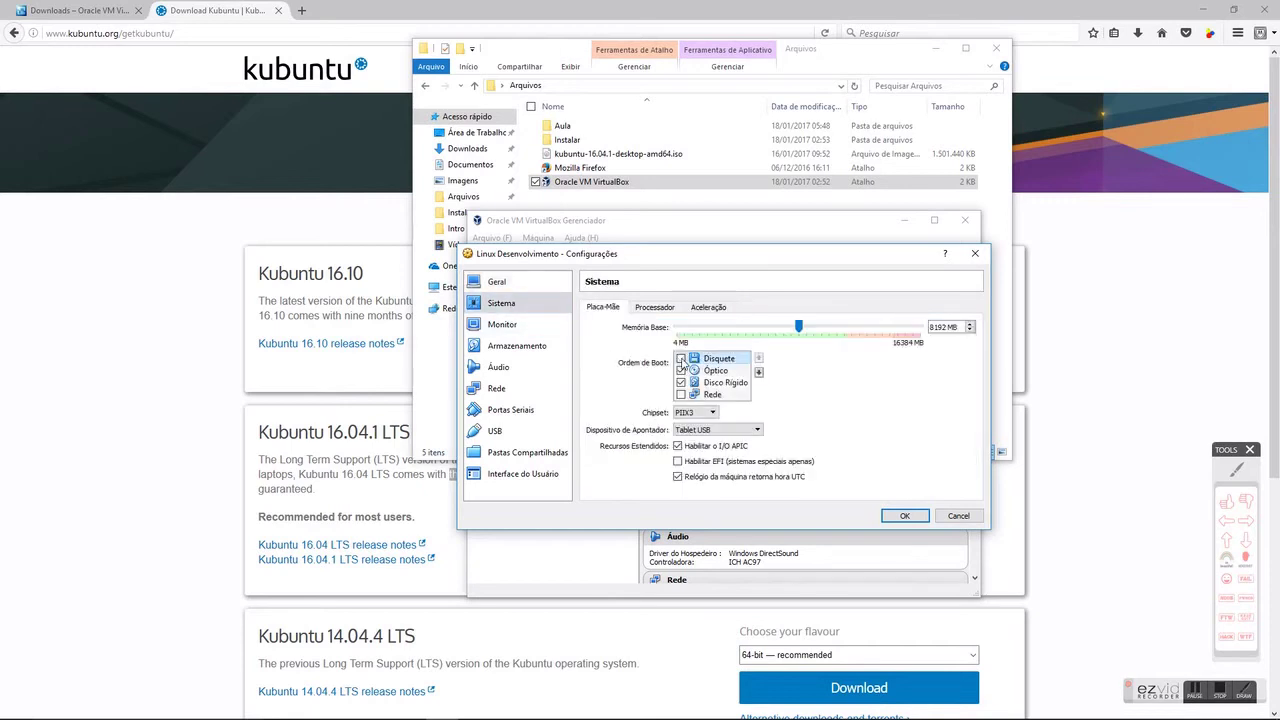
# Step: Enable 3D acceleration in the virtual machine's display settings
pyautogui.click(503, 325)
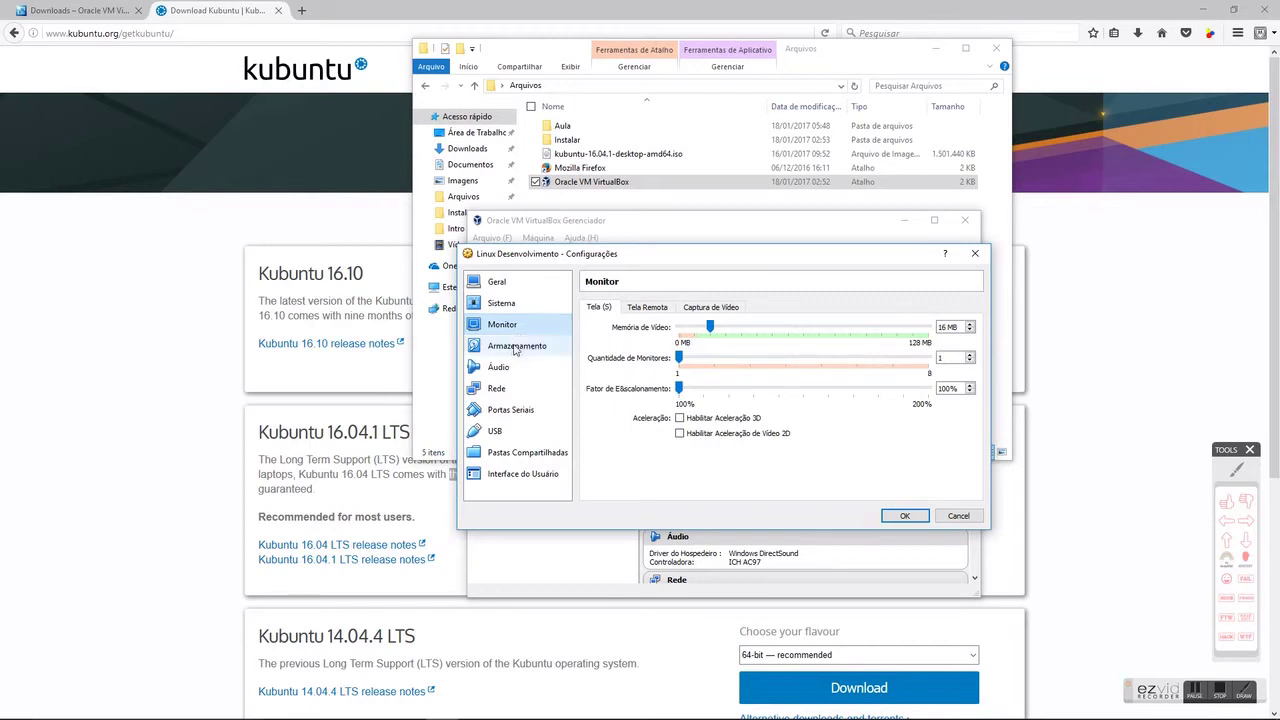
pyautogui.click(703, 421)
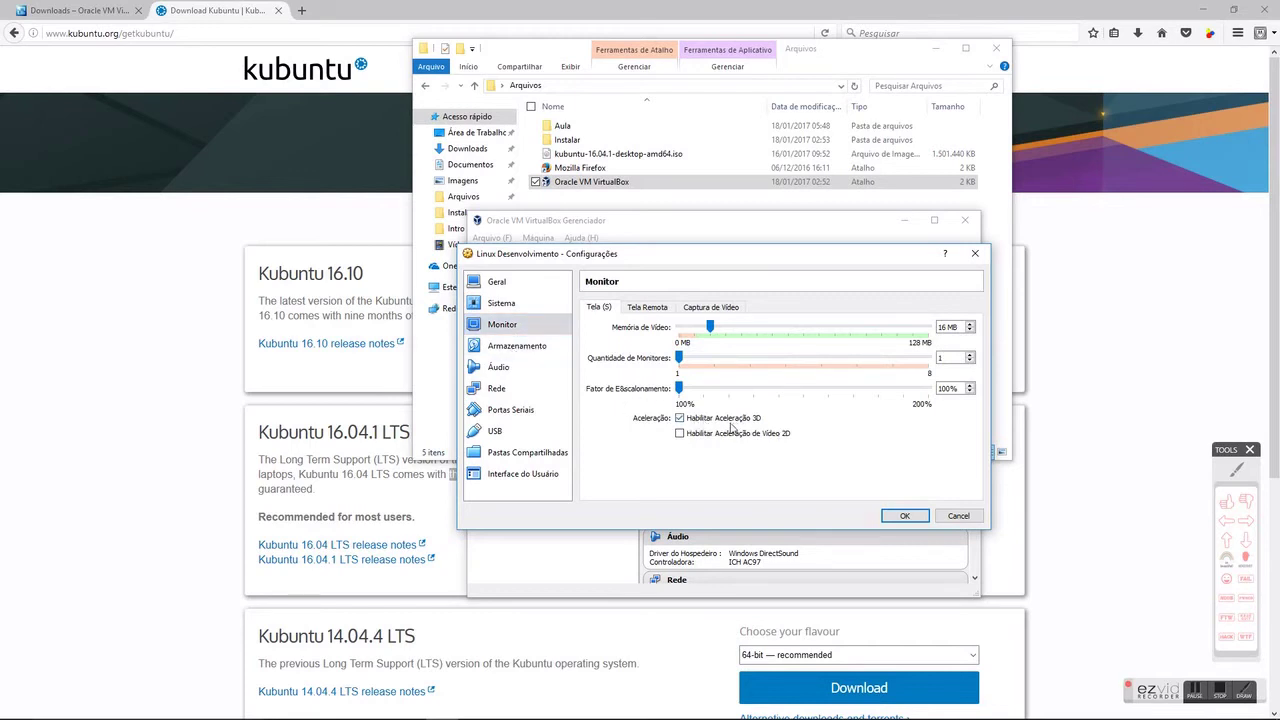
pyautogui.click(694, 434)
pyautogui.click(697, 436)
# Step: Attach kubuntu-16.04.1-desktop-amd64.iso from the Arquivos folder to the machine's empty IDE optical drive and save the settings
pyautogui.click(504, 348)
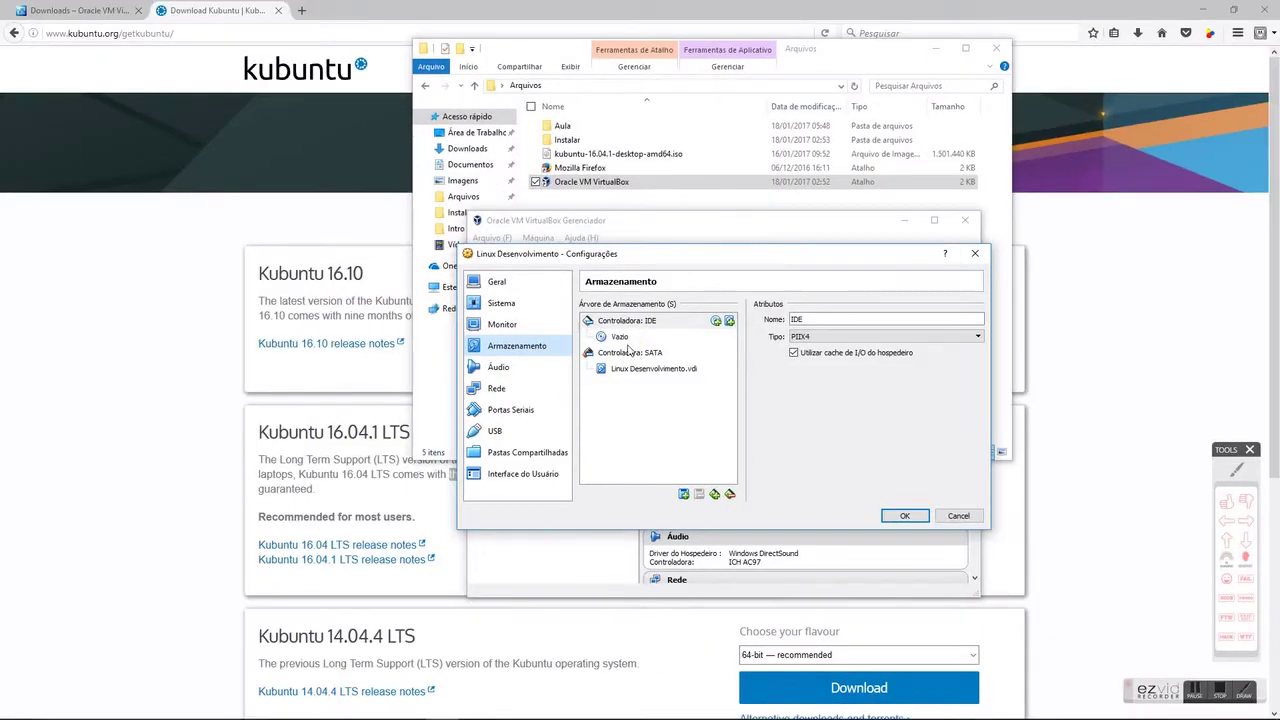
pyautogui.click(620, 337)
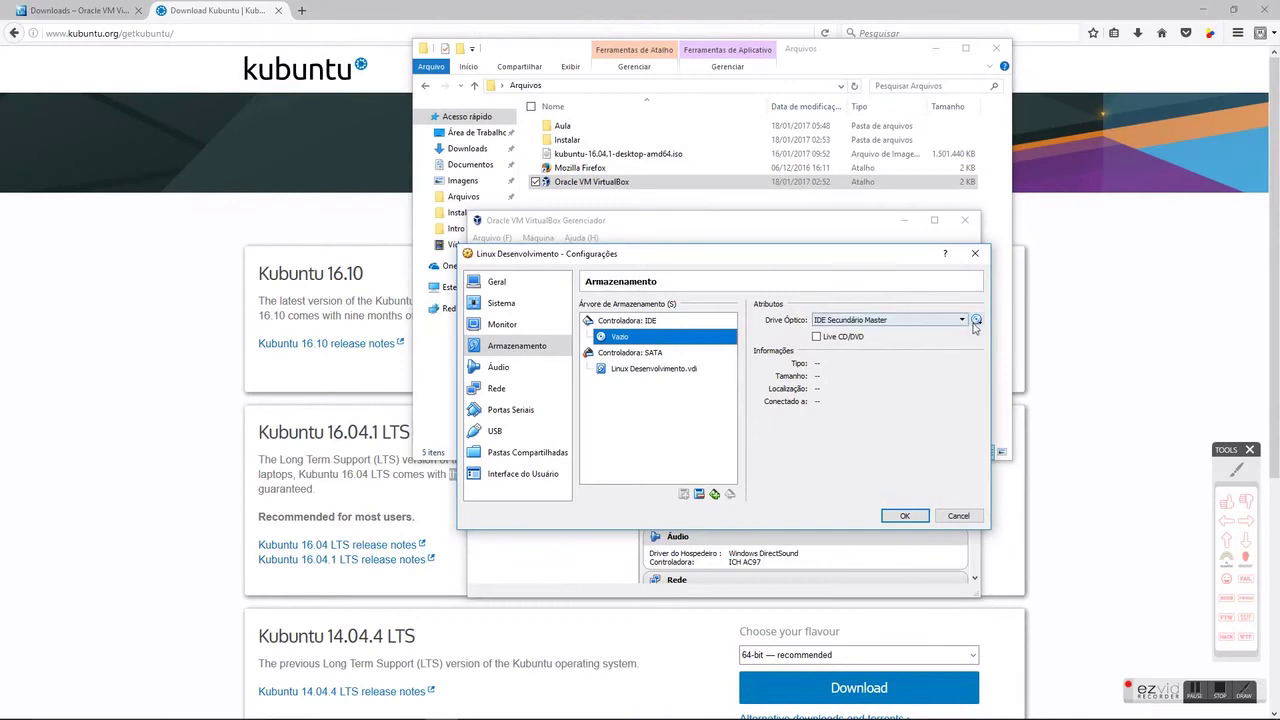
pyautogui.click(993, 312)
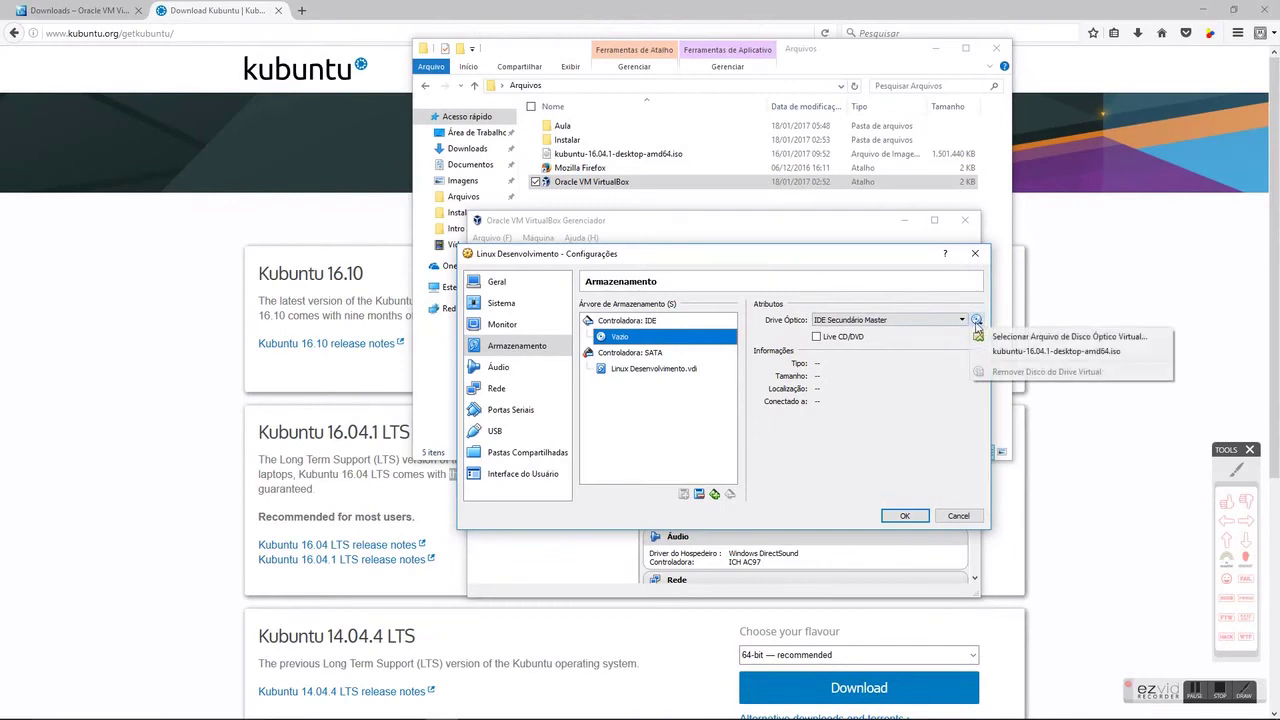
pyautogui.click(1108, 338)
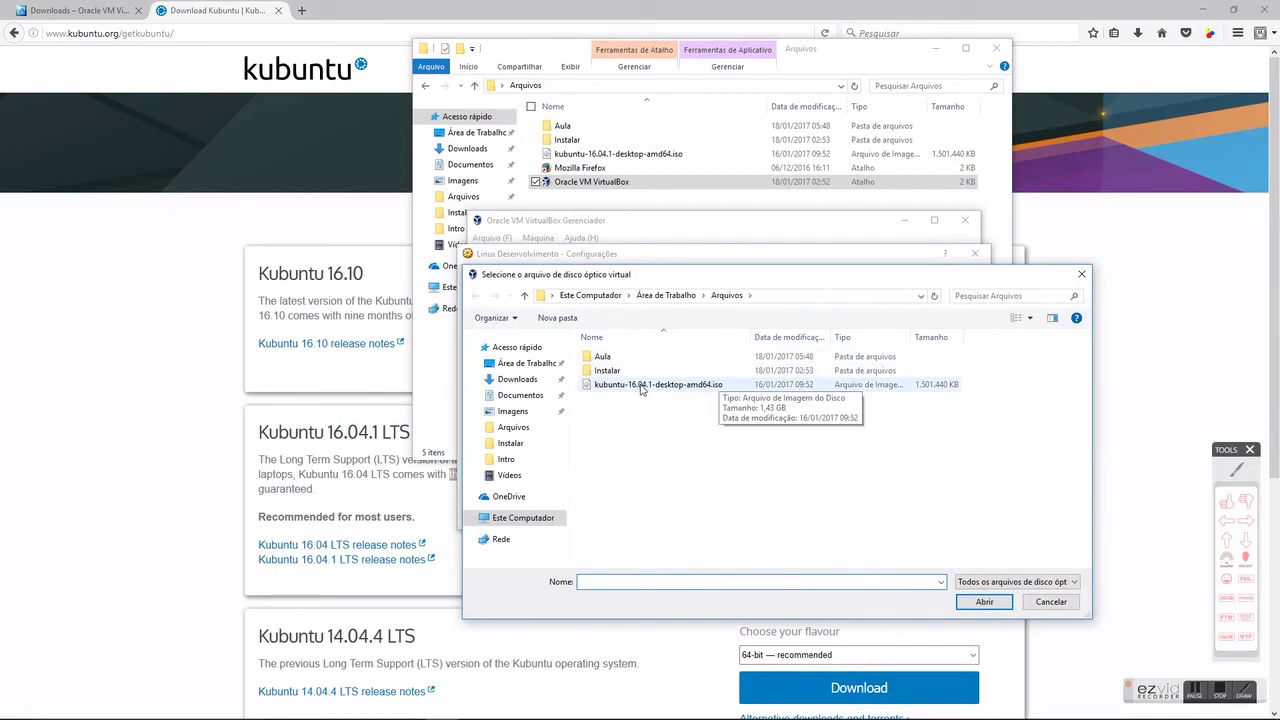
pyautogui.click(641, 390)
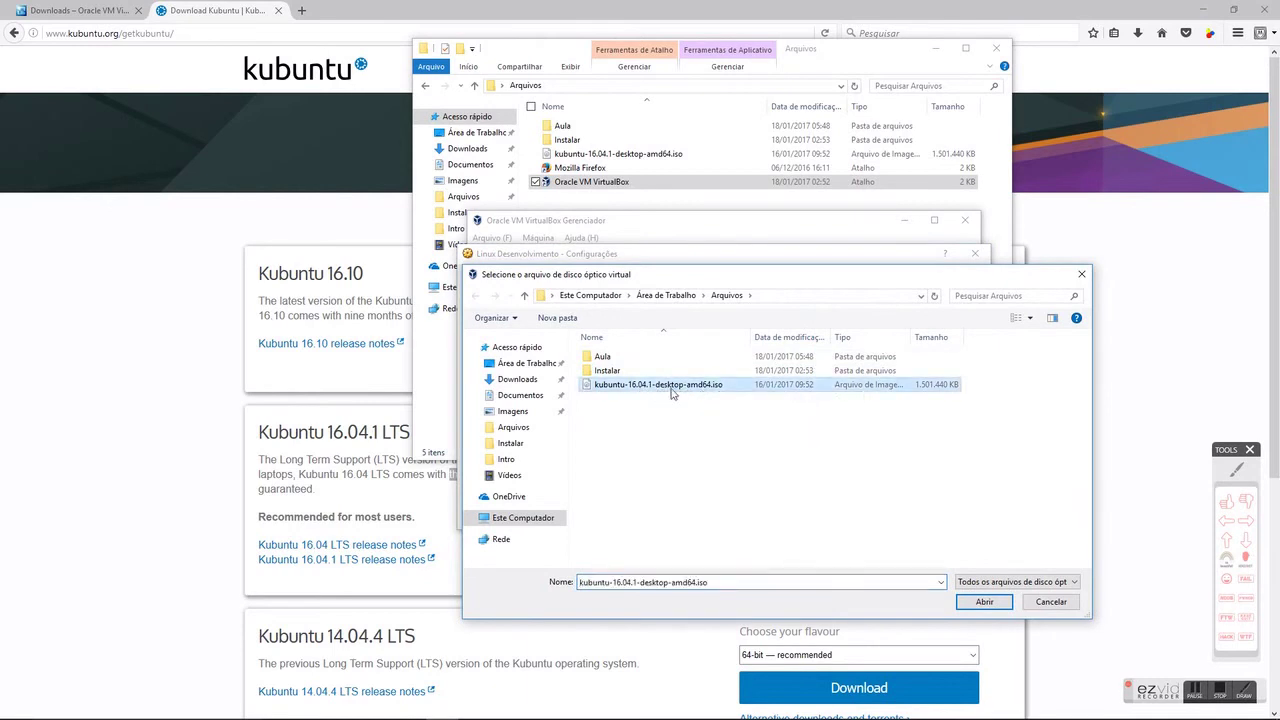
pyautogui.click(984, 603)
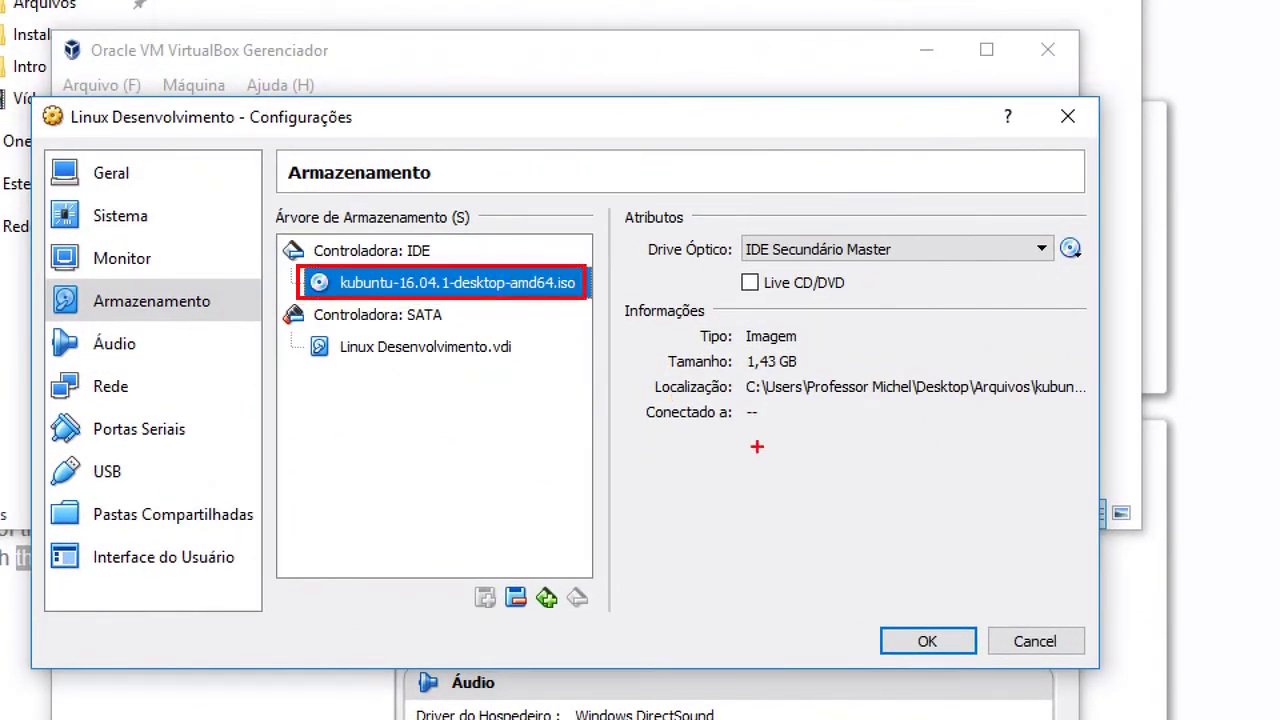
pyautogui.moveTo(299, 328)
pyautogui.mouseDown()
pyautogui.moveTo(396, 374)
pyautogui.moveTo(510, 366)
pyautogui.moveTo(412, 320)
pyautogui.moveTo(308, 319)
pyautogui.mouseUp()
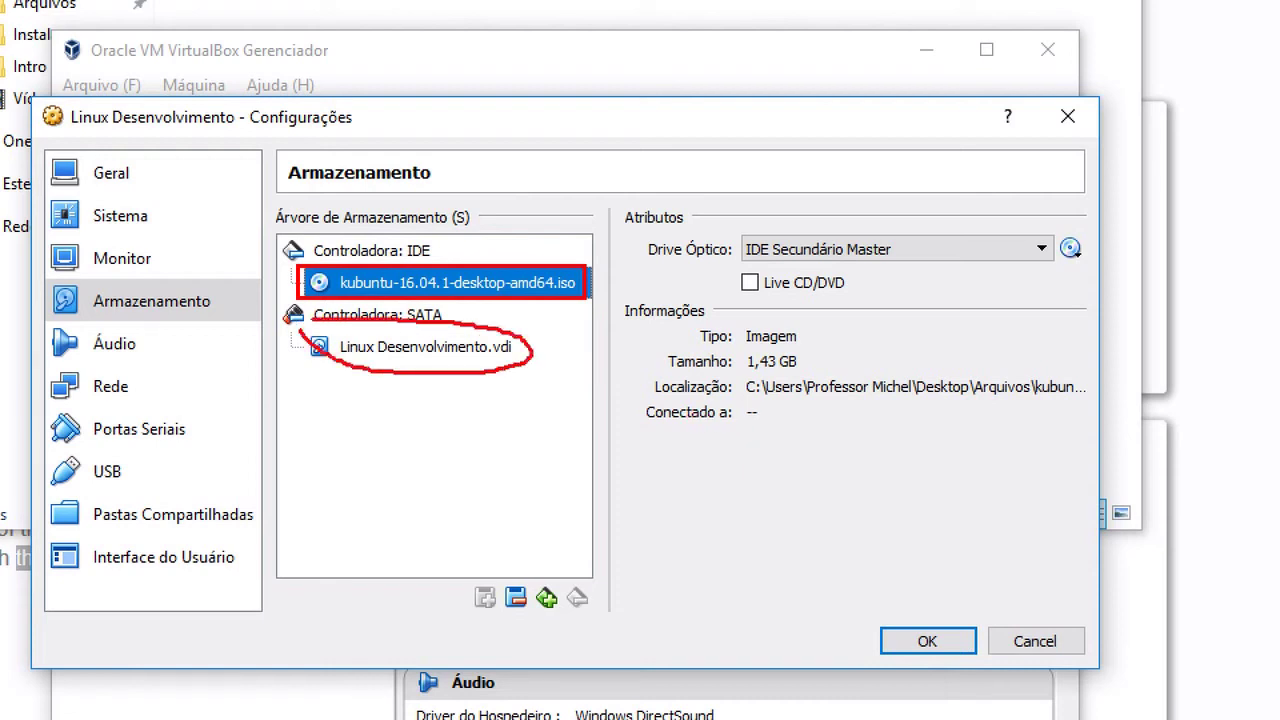
pyautogui.press('Escape')
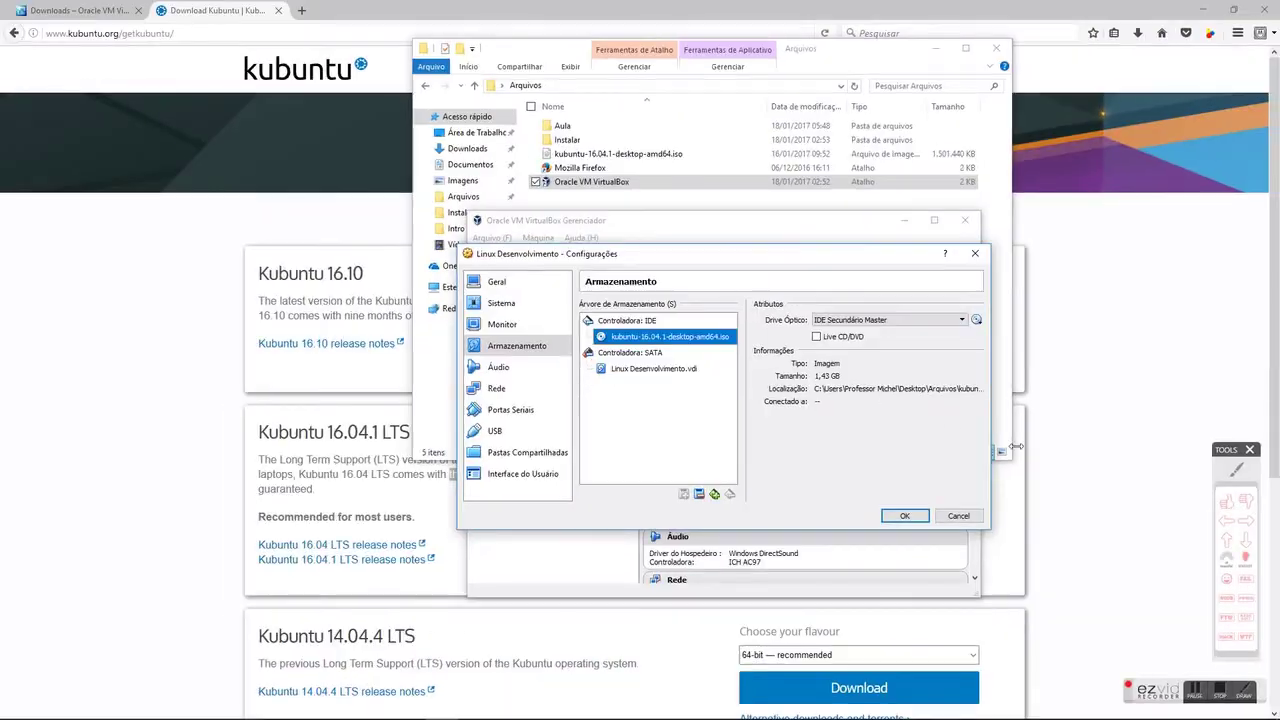
pyautogui.click(904, 516)
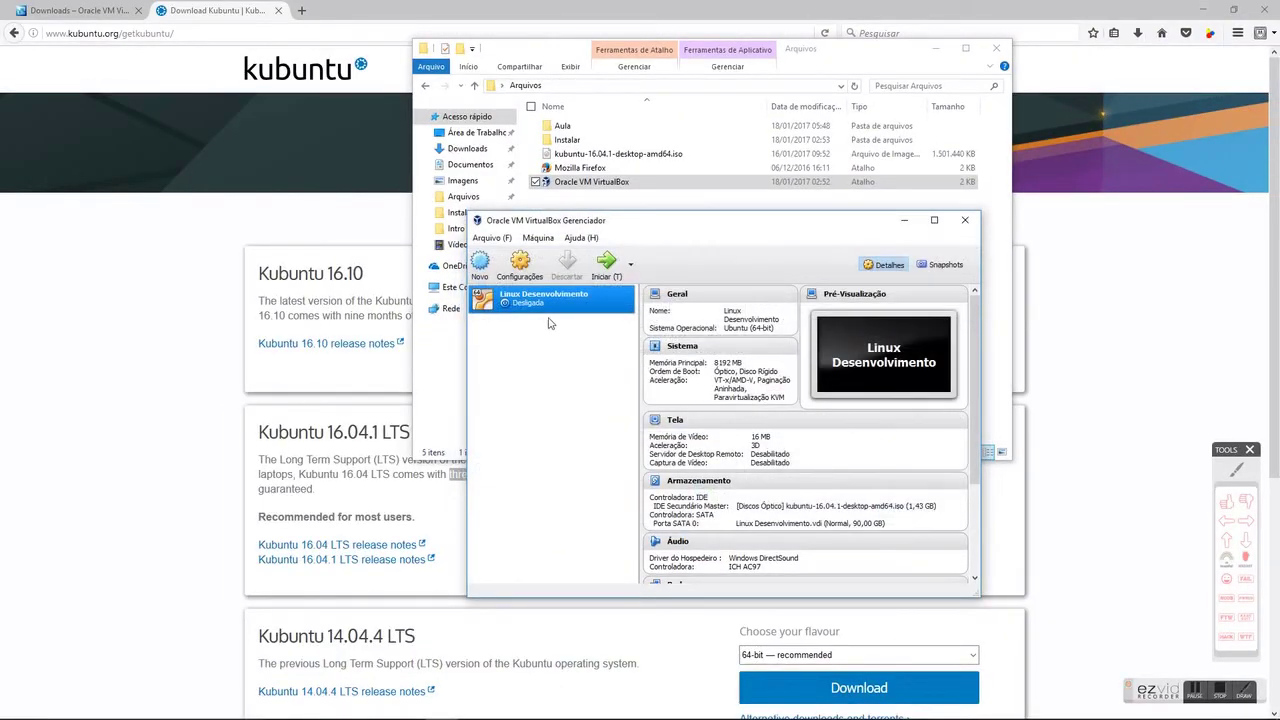
# Step: Reopen the machine's settings and attach network adapter 1 (Adaptador 1) in bridged mode (Placa em modo Bridge)
pyautogui.click(521, 268)
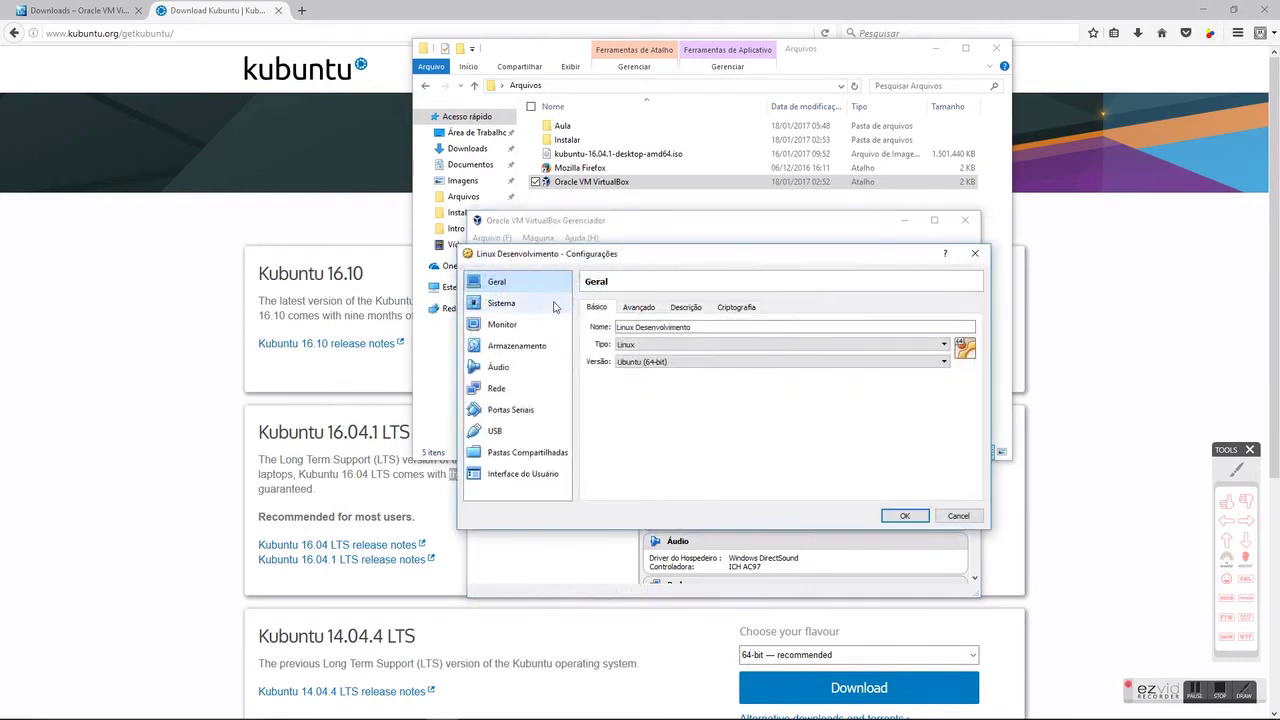
pyautogui.click(503, 368)
pyautogui.click(497, 388)
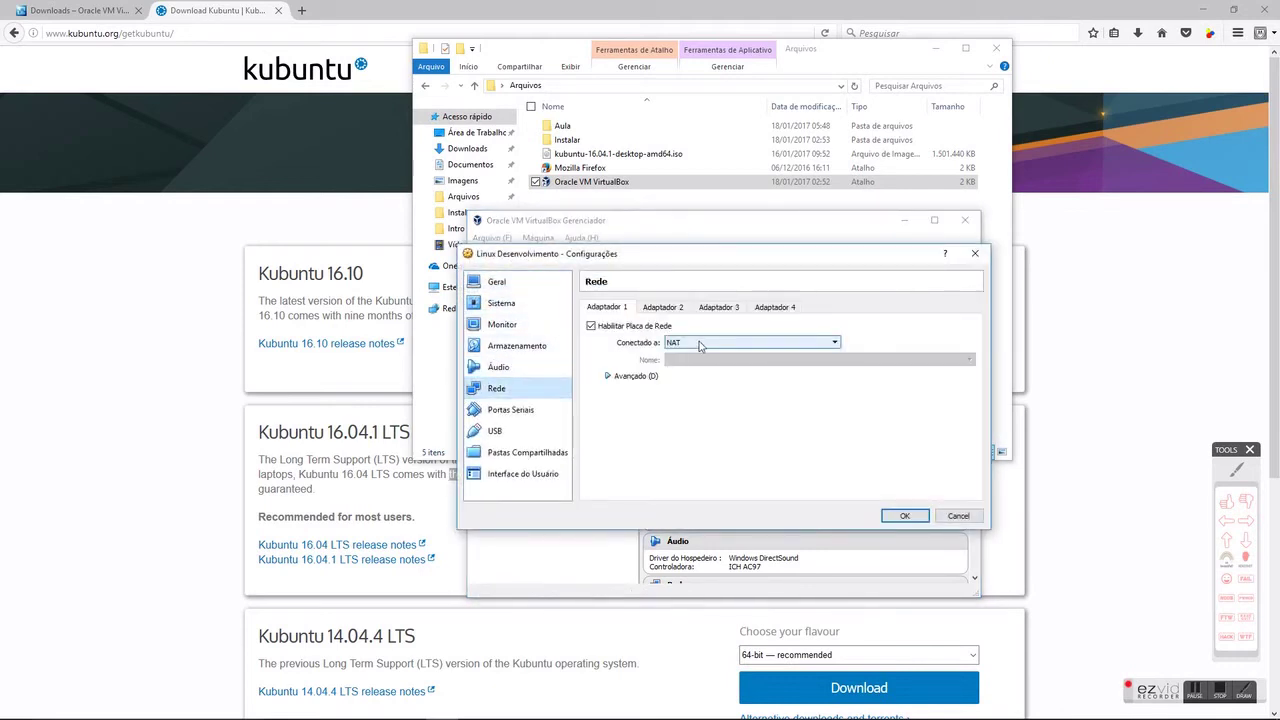
pyautogui.click(609, 376)
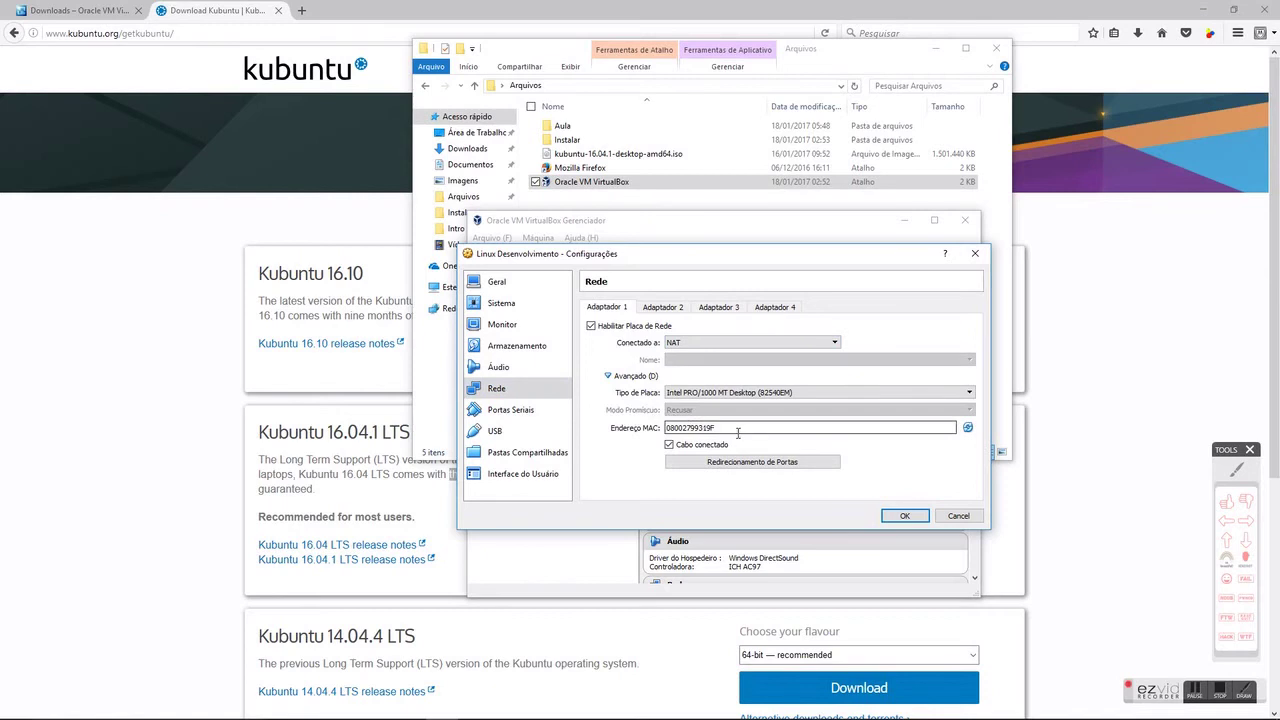
pyautogui.click(732, 343)
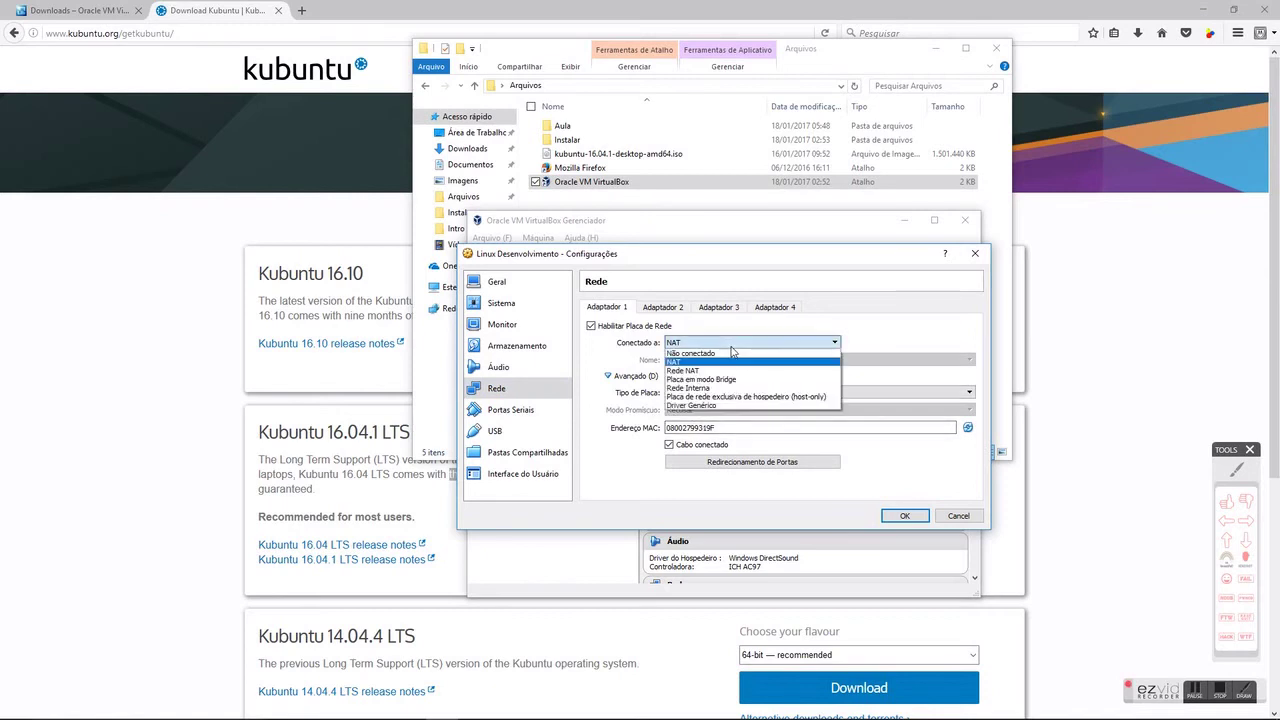
pyautogui.click(726, 385)
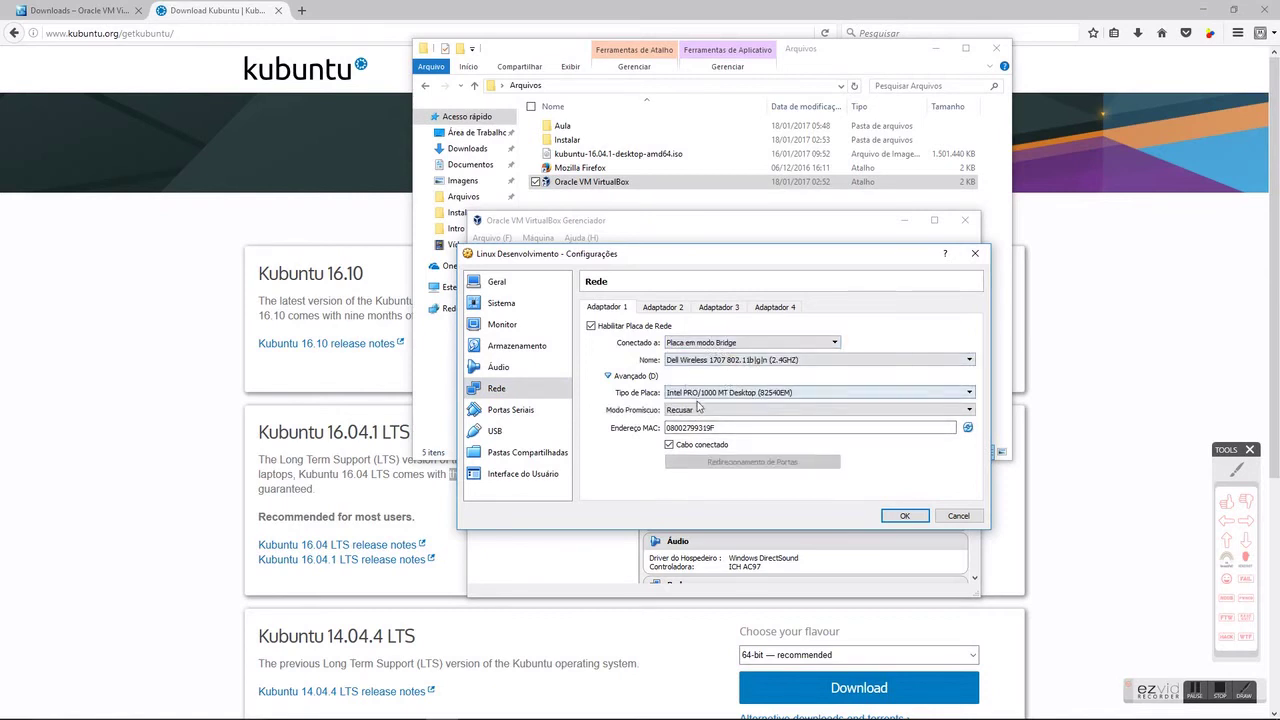
pyautogui.click(1246, 521)
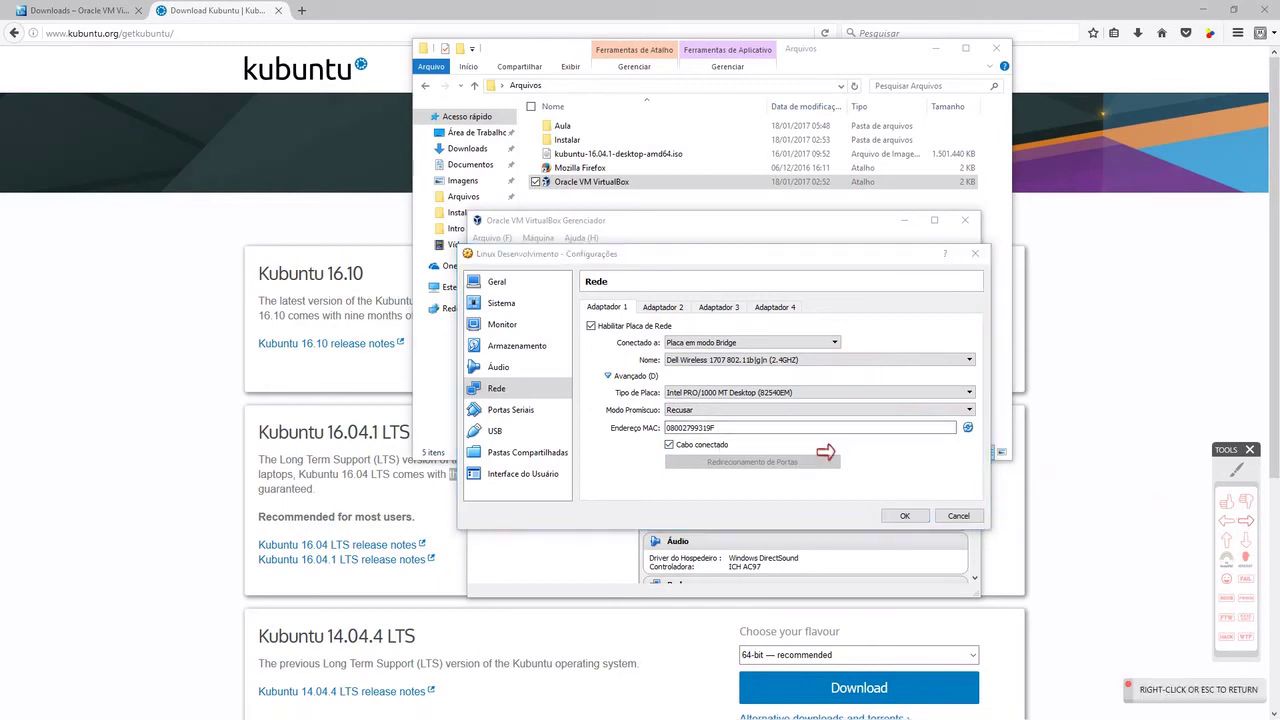
pyautogui.moveTo(540, 420); pyautogui.dragTo(605, 432)
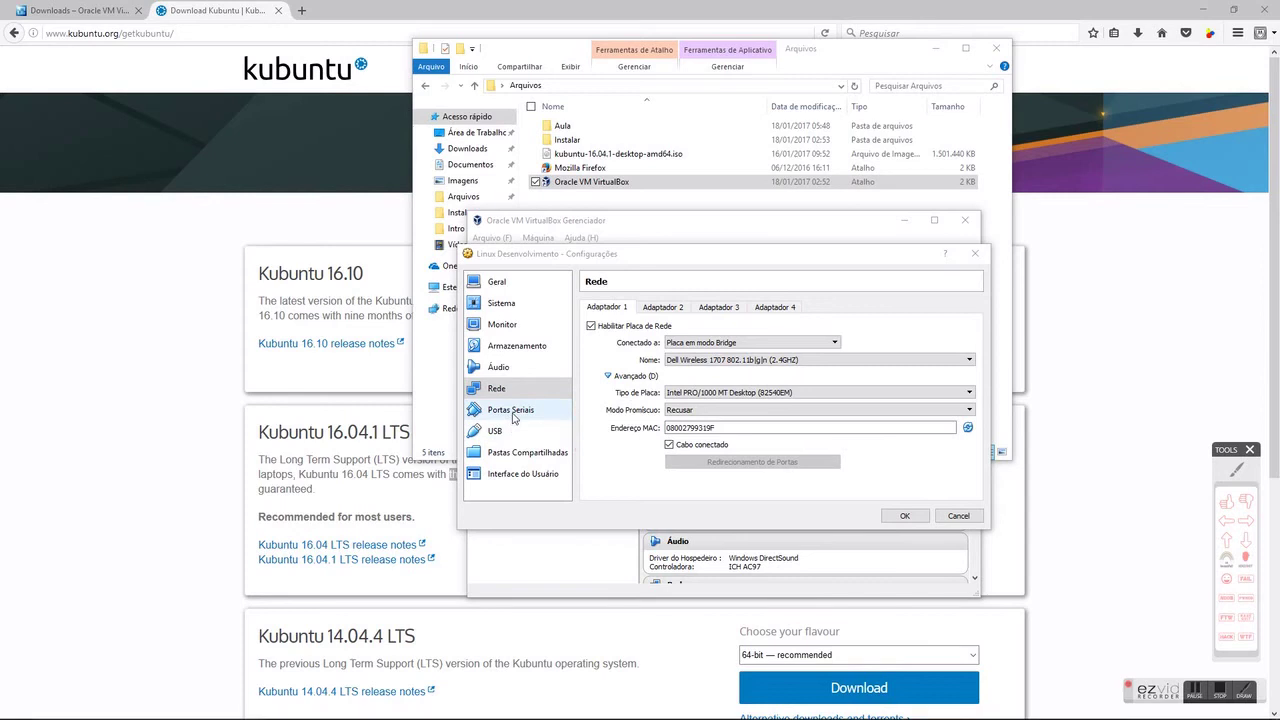
# Step: Set the mini toolbar to display at the top of the screen (Exibir no Topo da Tela) and save the machine's settings
pyautogui.click(512, 474)
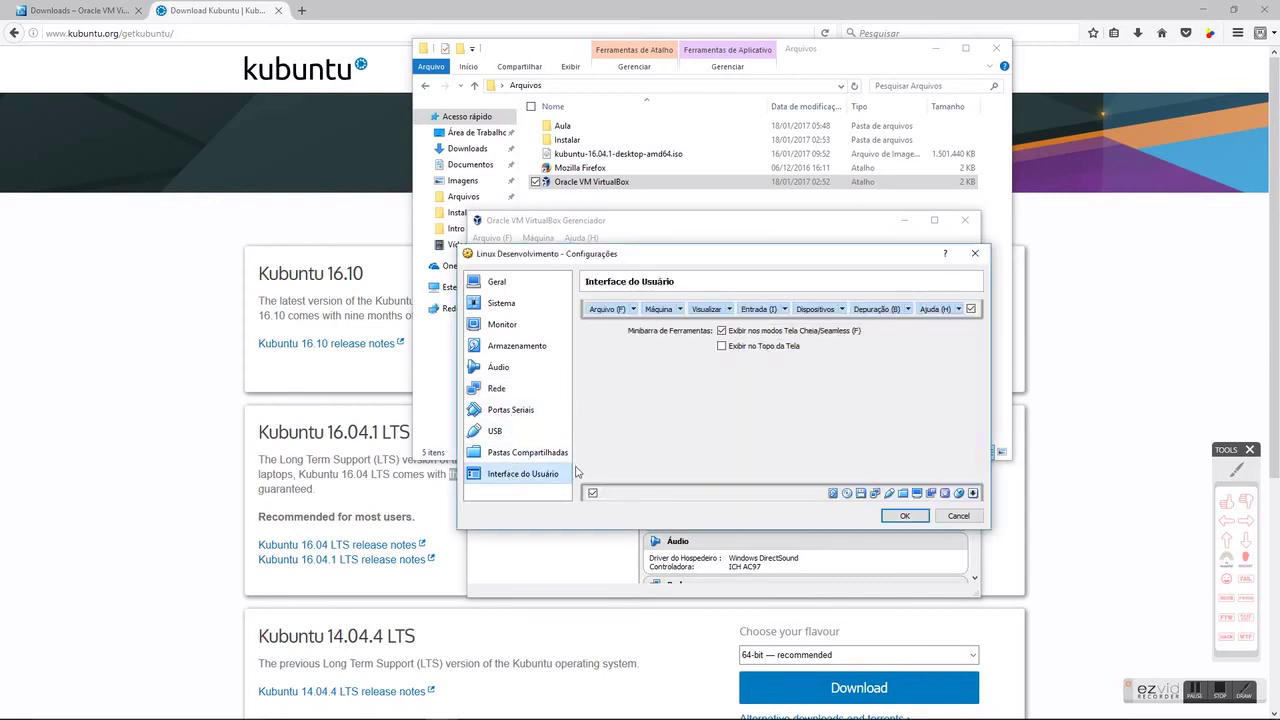
pyautogui.click(1236, 471)
pyautogui.moveTo(715, 361); pyautogui.dragTo(737, 360)
pyautogui.rightClick(740, 360)
pyautogui.click(722, 346)
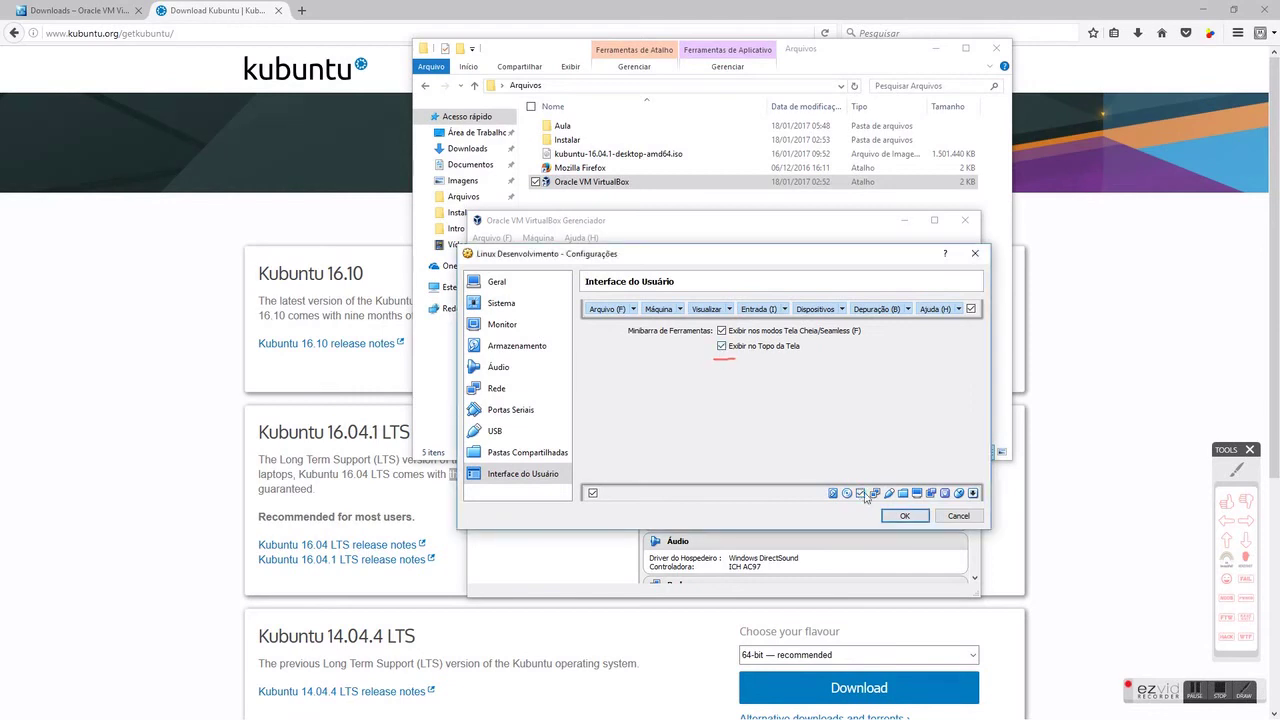
pyautogui.click(902, 515)
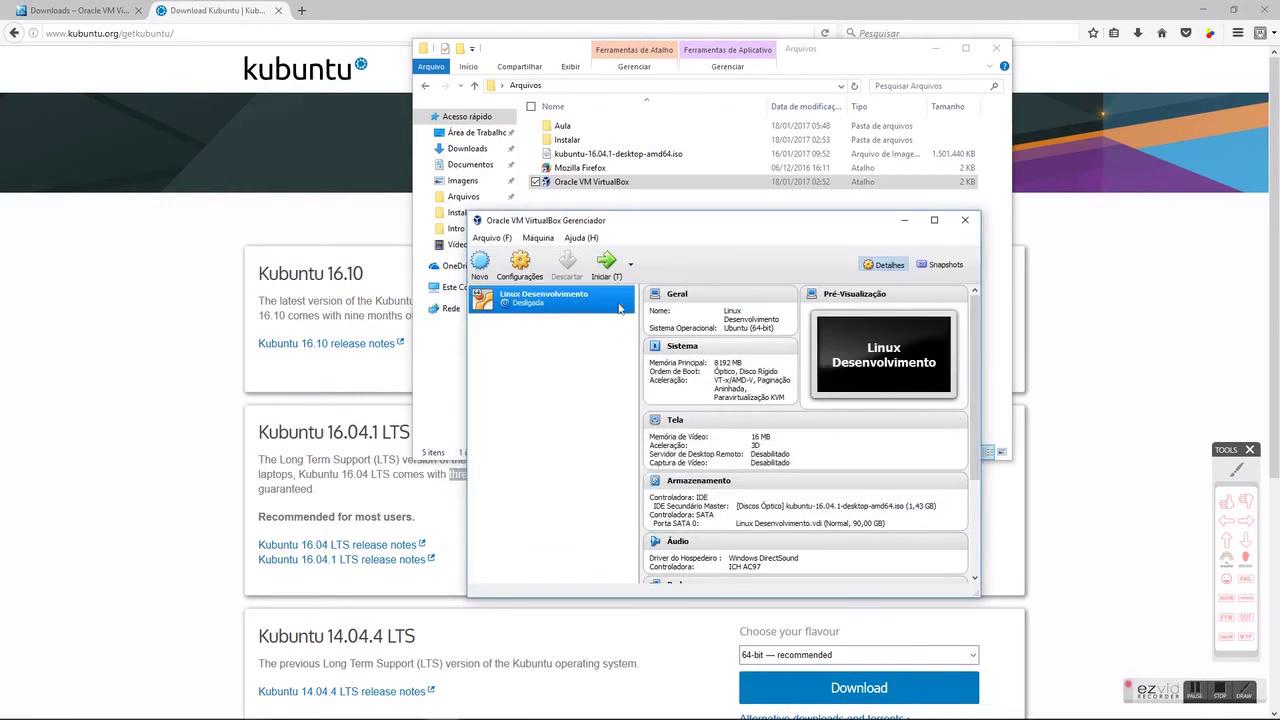
# Step: Start the Linux Desenvolvimento virtual machine
pyautogui.click(1227, 540)
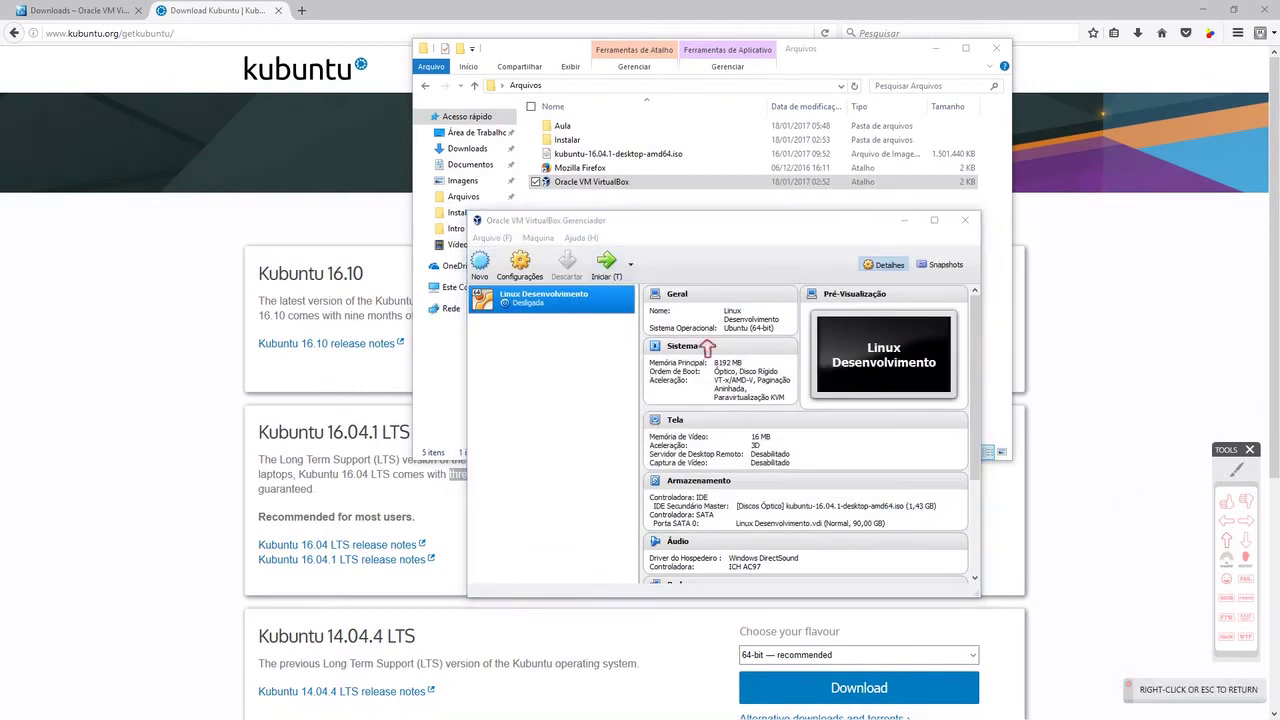
pyautogui.click(605, 295)
pyautogui.click(605, 266)
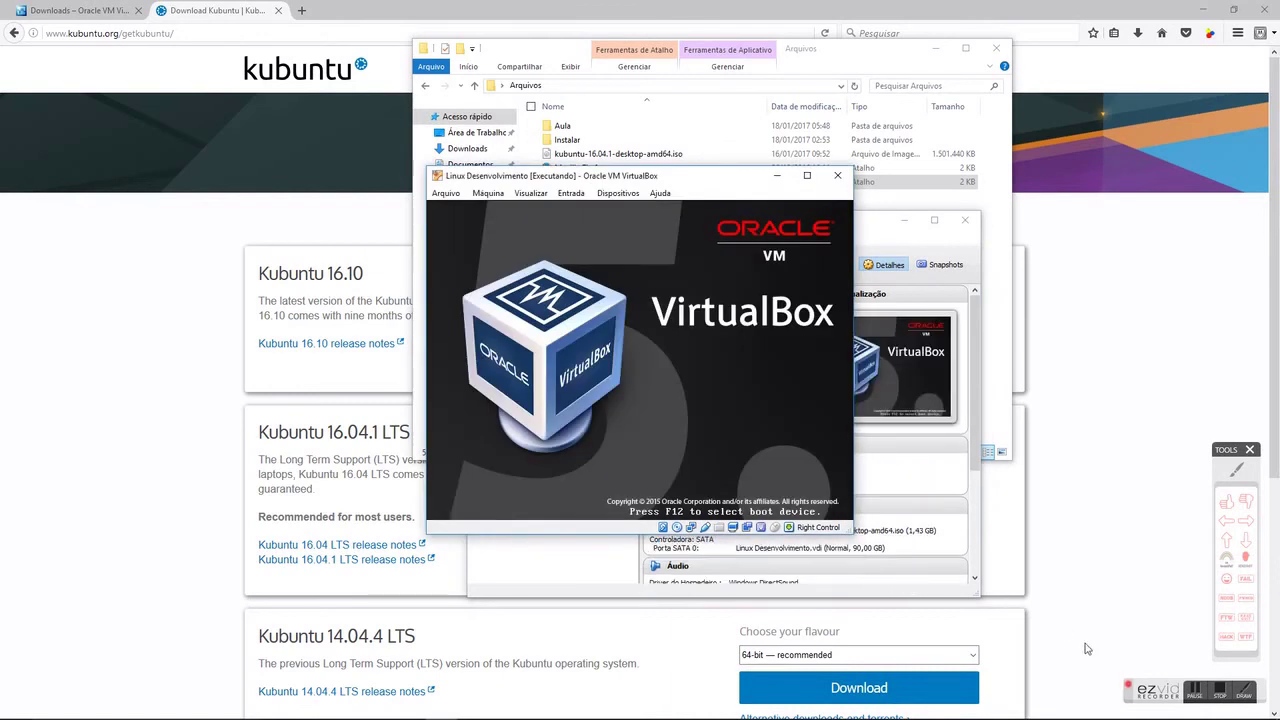
pyautogui.click(1192, 690)
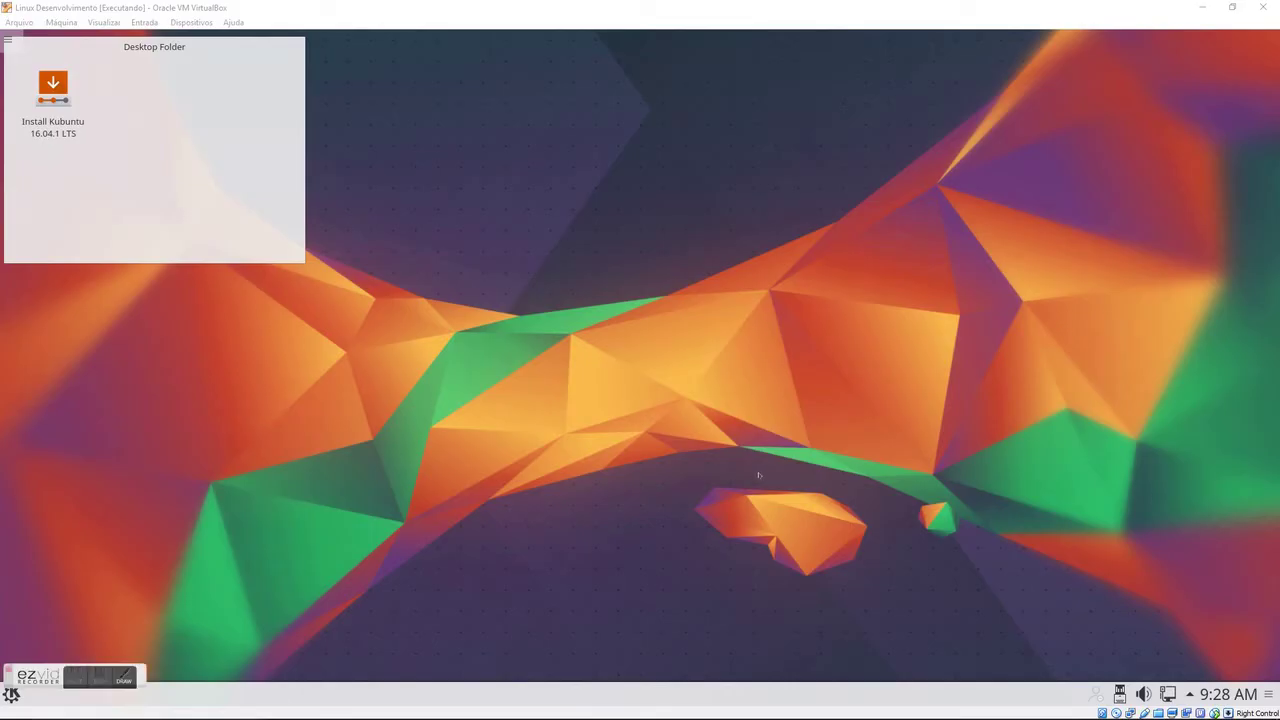
pyautogui.moveTo(27, 665); pyautogui.dragTo(1166, 654)
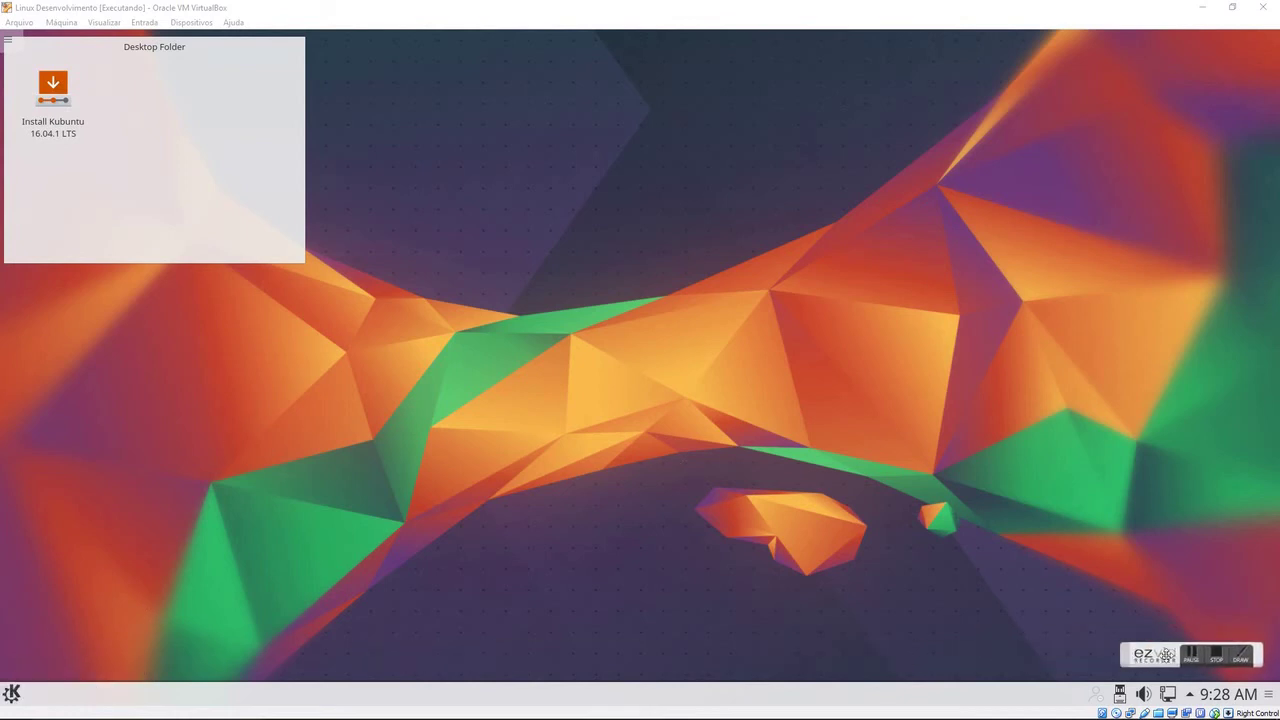
pyautogui.click(1240, 656)
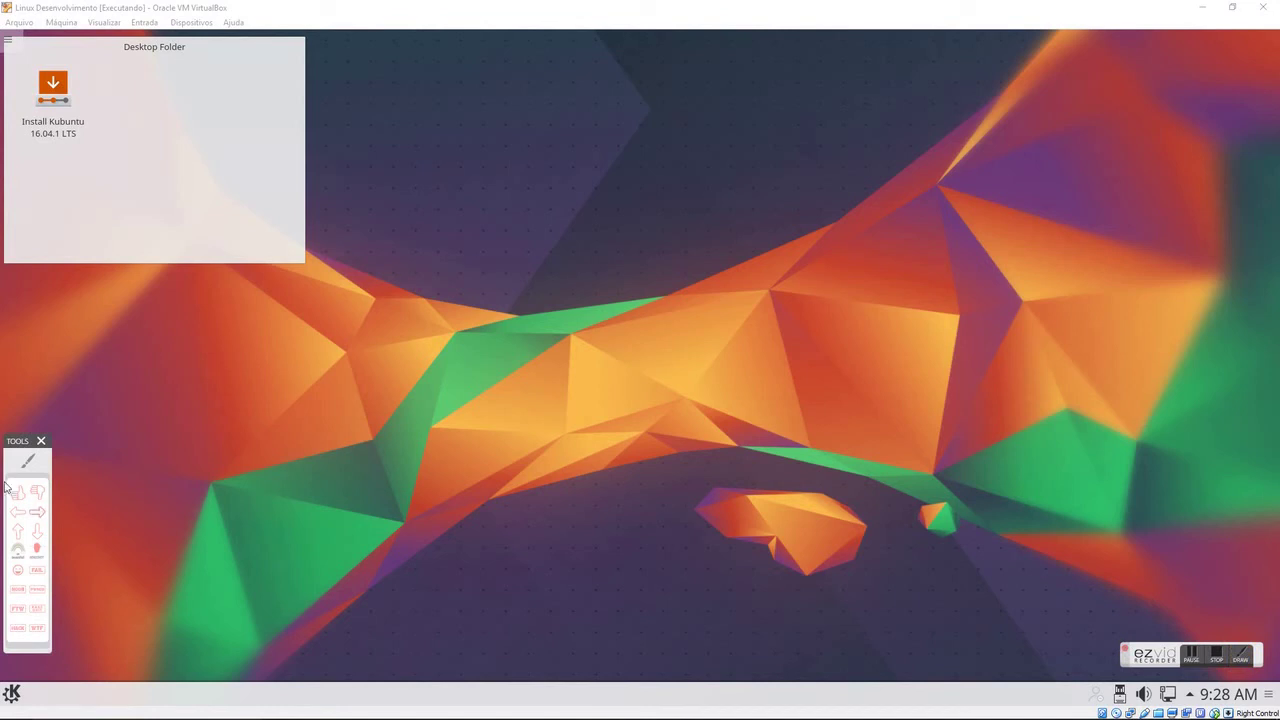
pyautogui.moveTo(12, 437); pyautogui.dragTo(1216, 414)
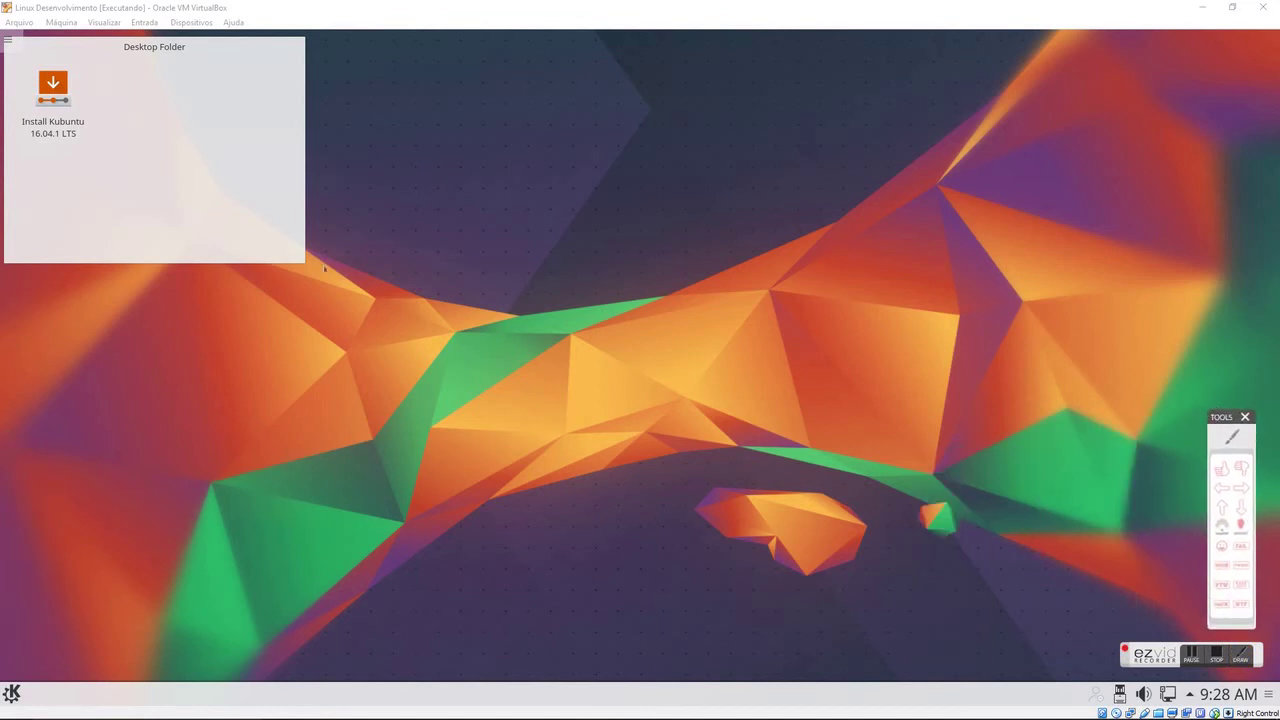
# Step: Launch the Kubuntu 16.04.1 LTS installer, choose Português do Brasil as the installation language and maximize the installer window
pyautogui.click(65, 120)
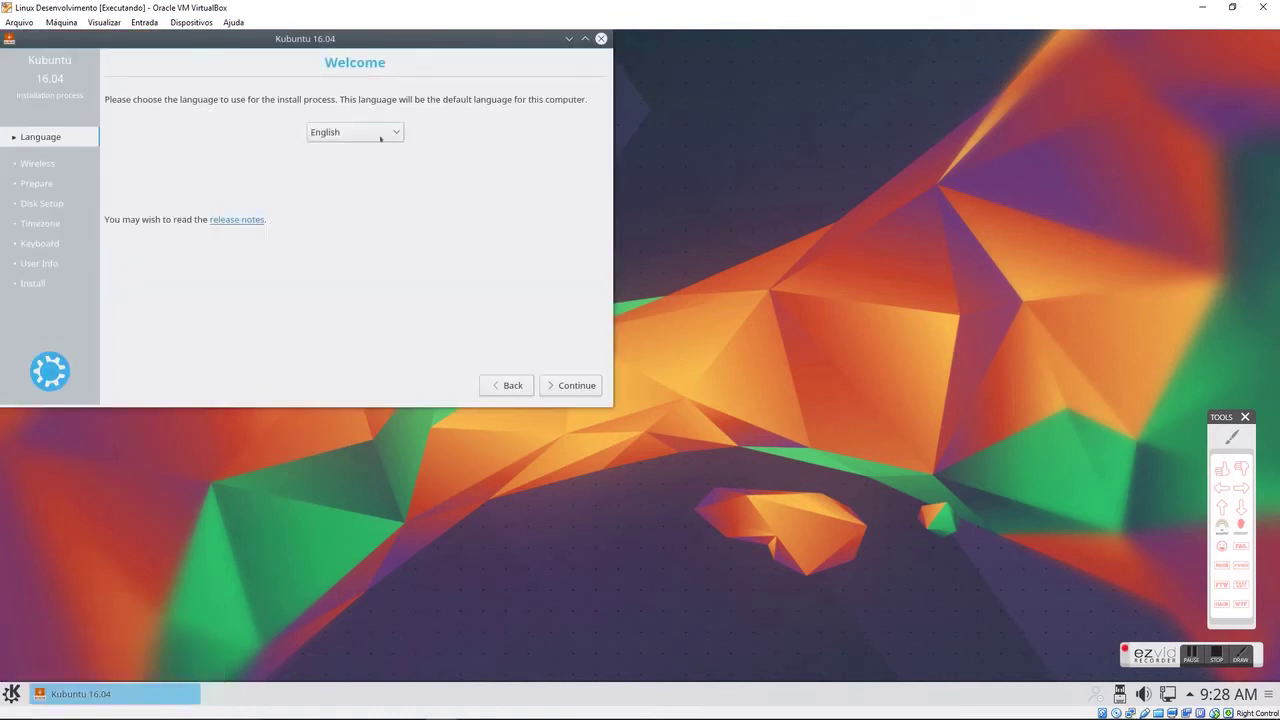
pyautogui.click(380, 139)
pyautogui.scroll(-5, 396, 210)
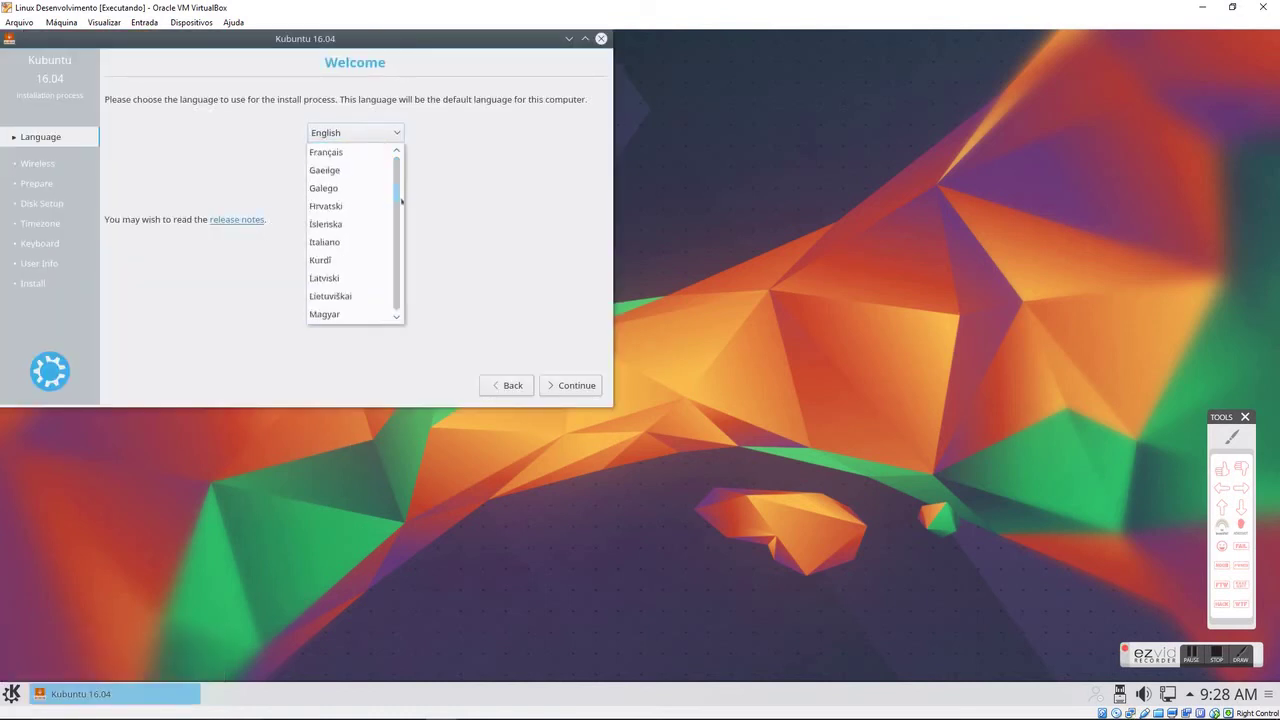
pyautogui.scroll(-1, 400, 215)
pyautogui.click(350, 225)
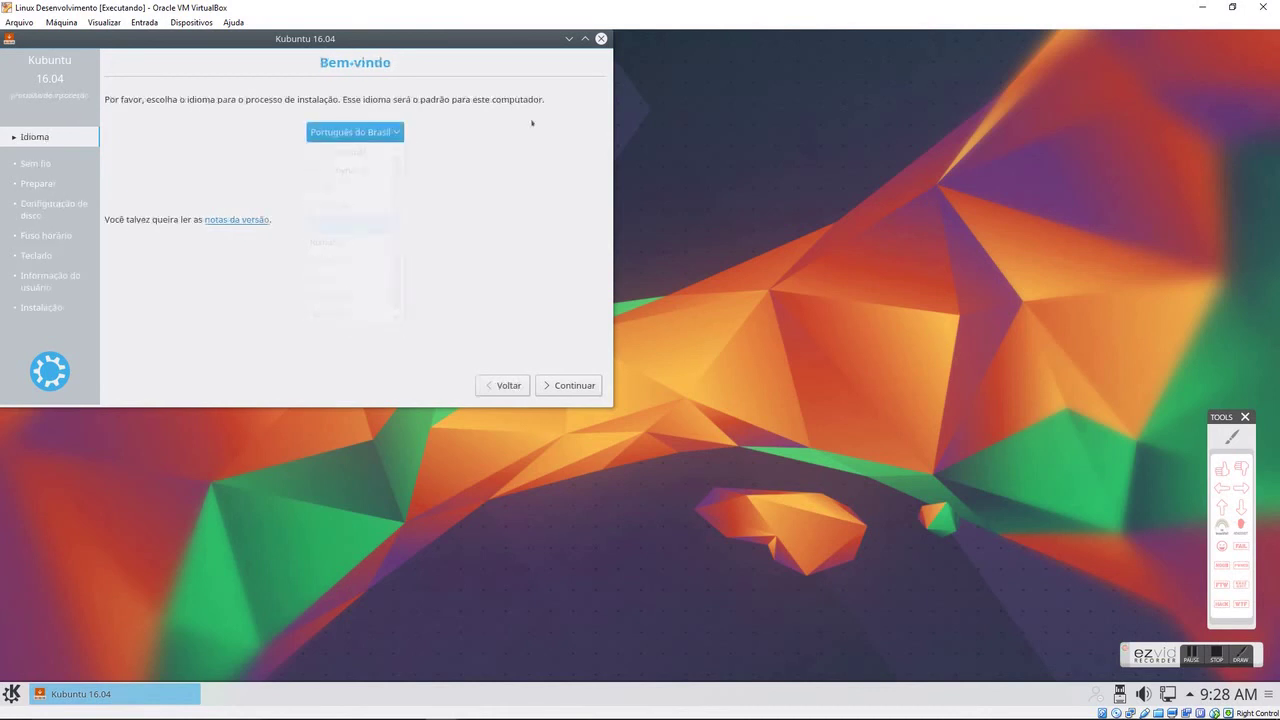
pyautogui.click(585, 38)
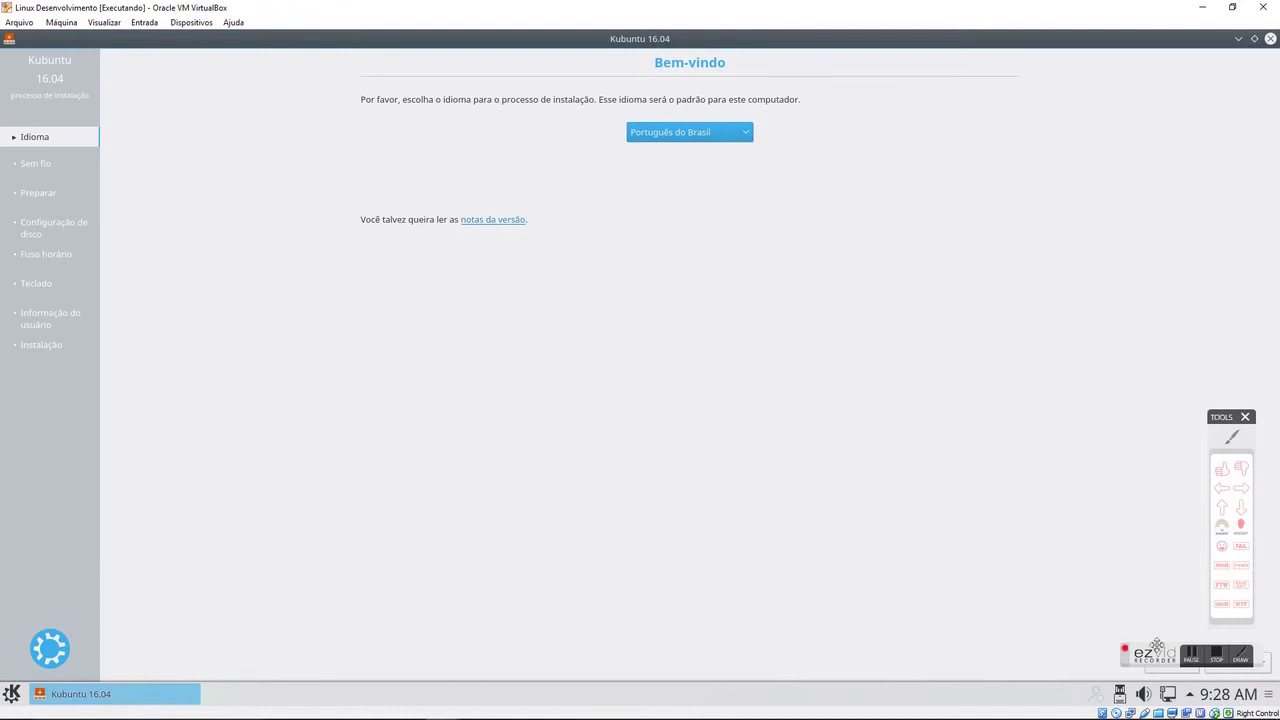
# Step: Proceed to the installation preparation page and enable downloading updates during installation and installing third-party software
pyautogui.click(687, 134)
pyautogui.moveTo(1121, 654); pyautogui.dragTo(1064, 597)
pyautogui.click(1222, 663)
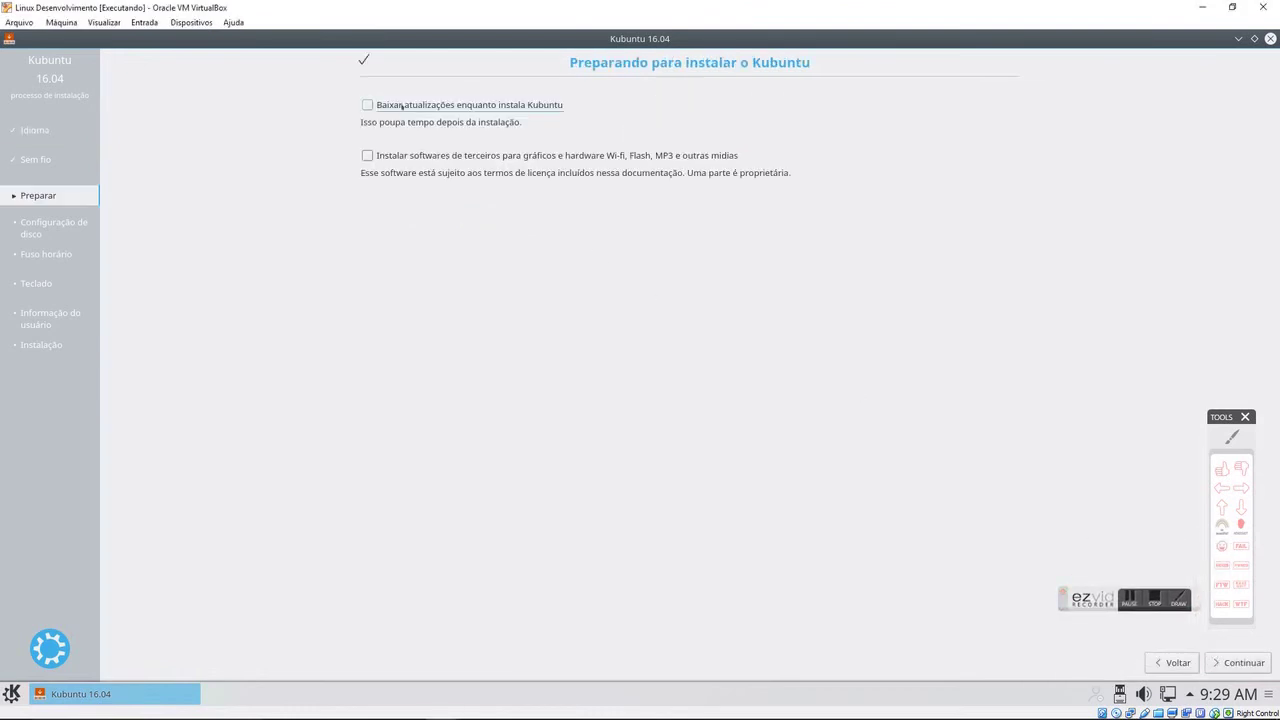
pyautogui.click(402, 155)
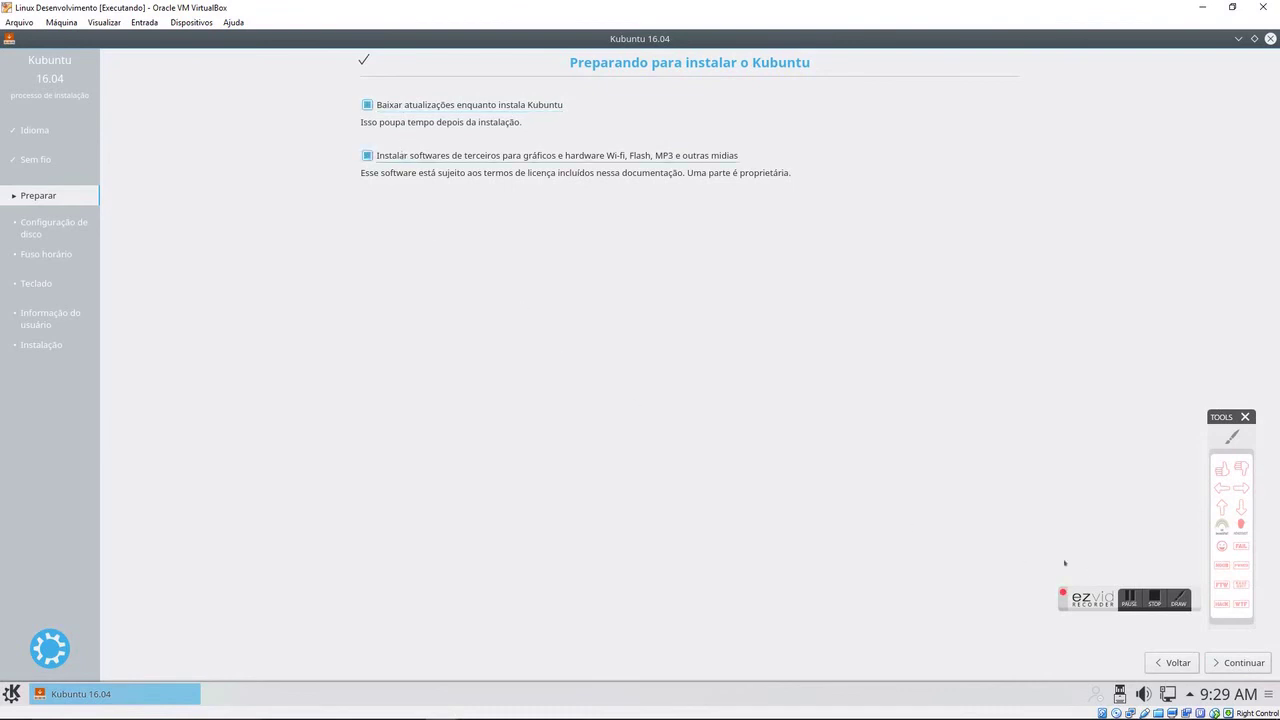
pyautogui.click(412, 110)
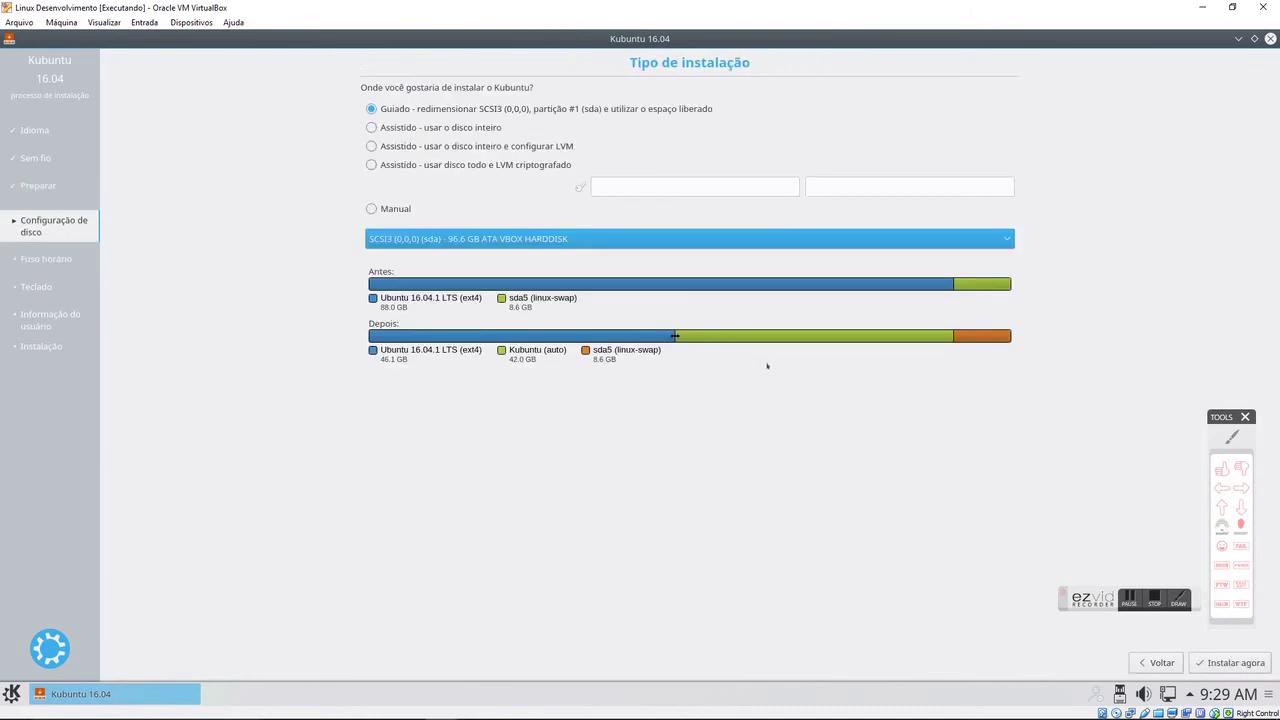
pyautogui.click(1219, 492)
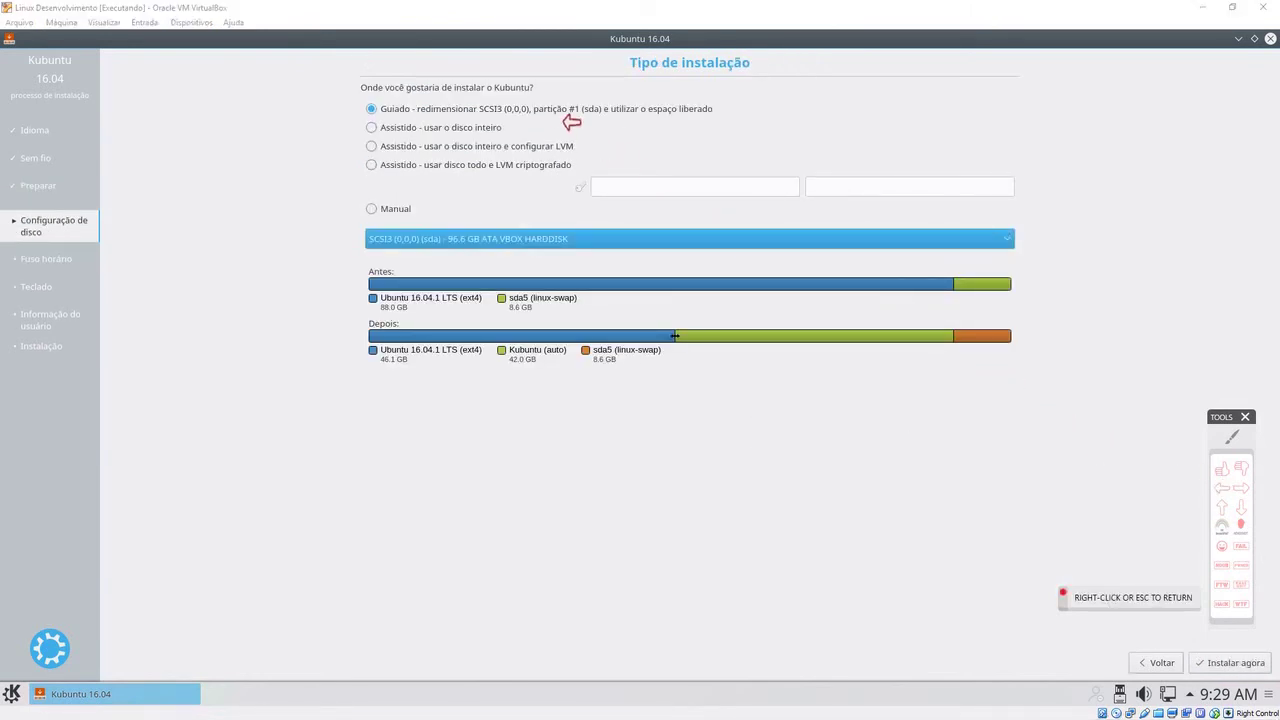
pyautogui.click(592, 118)
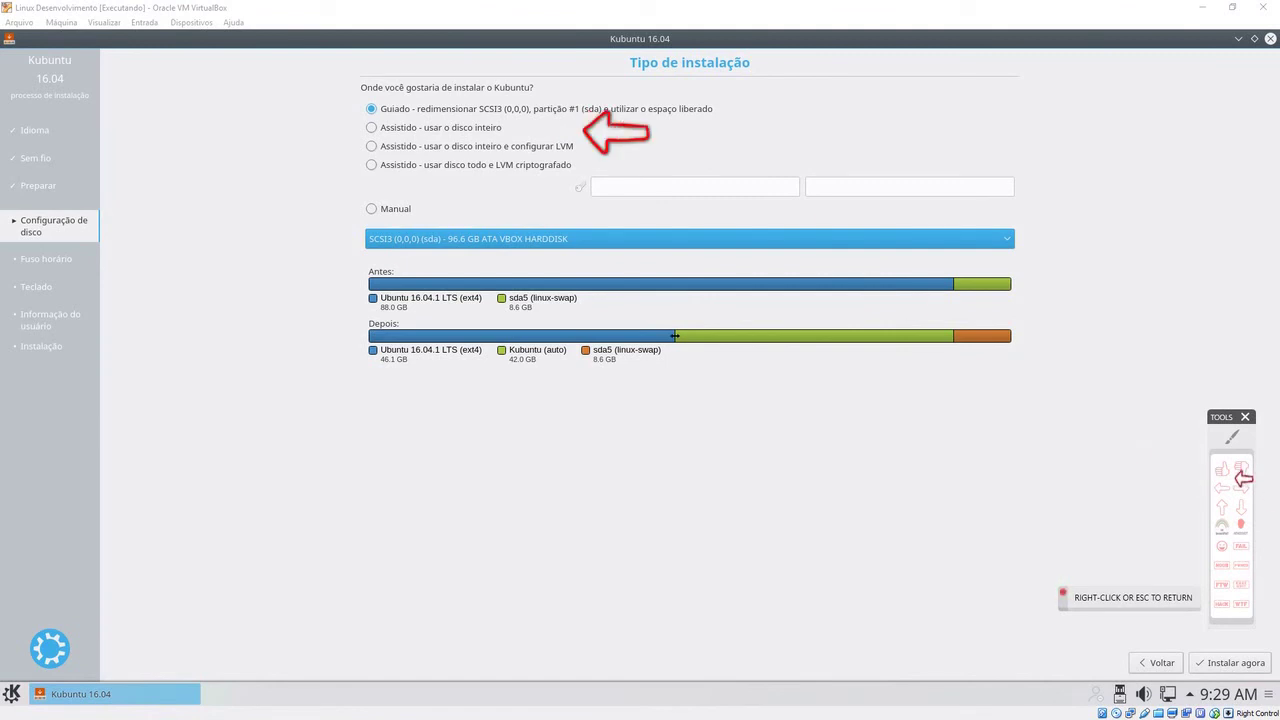
pyautogui.click(1241, 488)
pyautogui.click(298, 118)
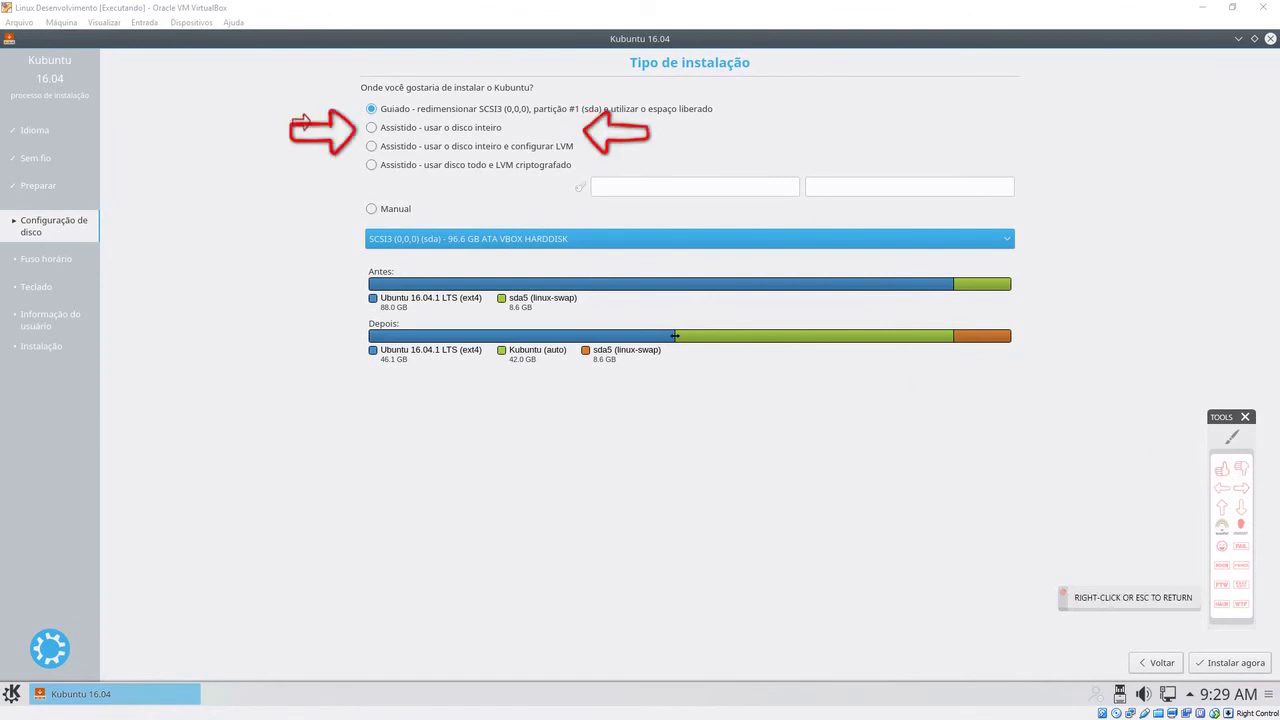
pyautogui.rightClick(298, 118)
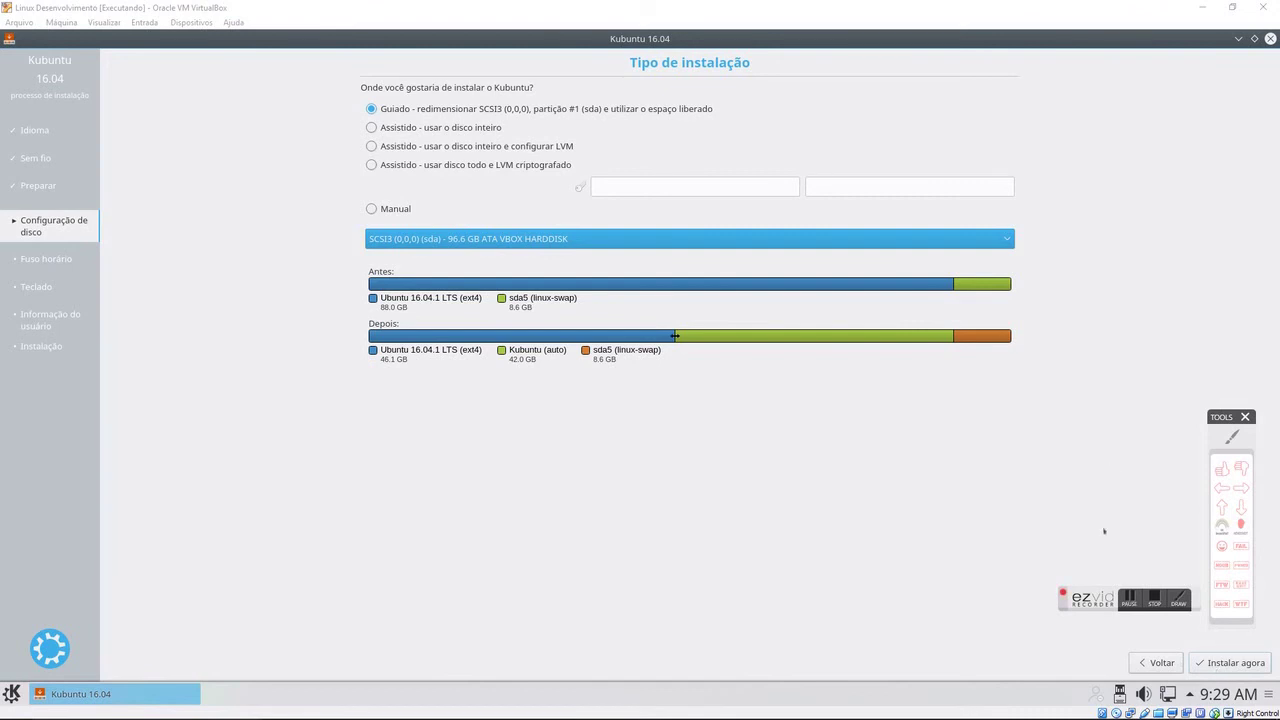
pyautogui.click(1153, 598)
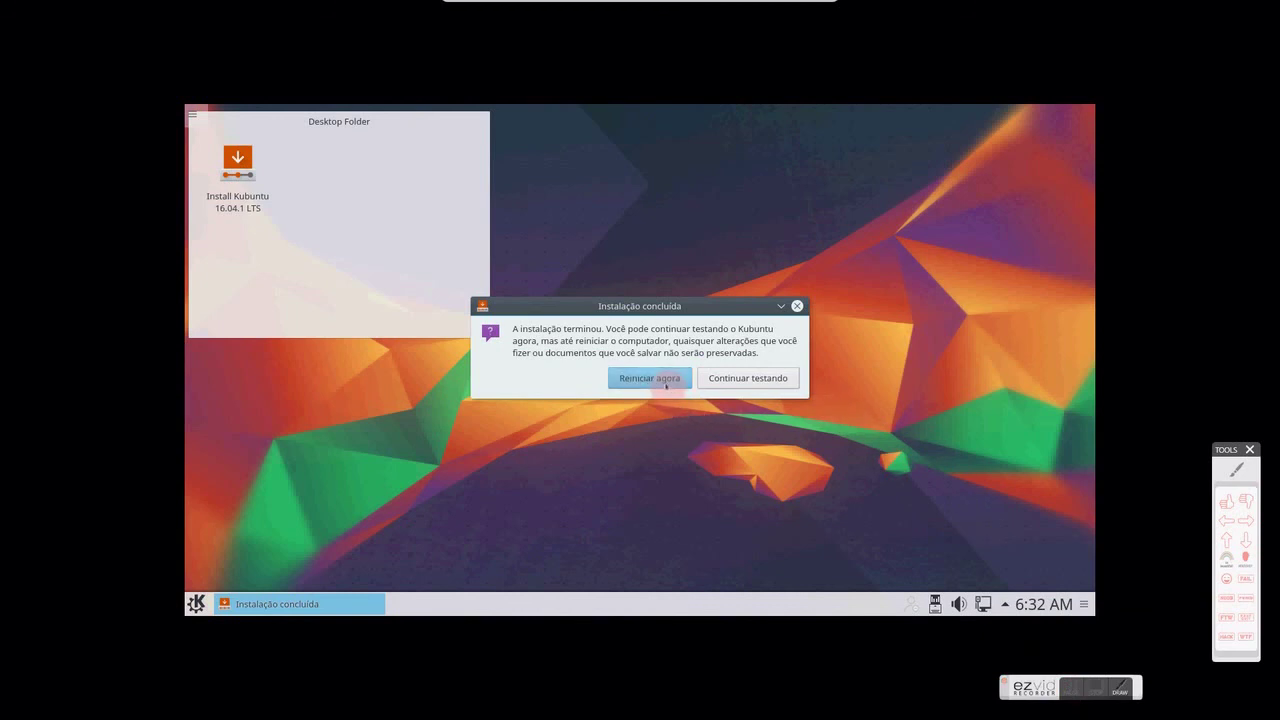
# Step: Restart the virtual machine after the installation and confirm removal of the installation medium
pyautogui.click(664, 379)
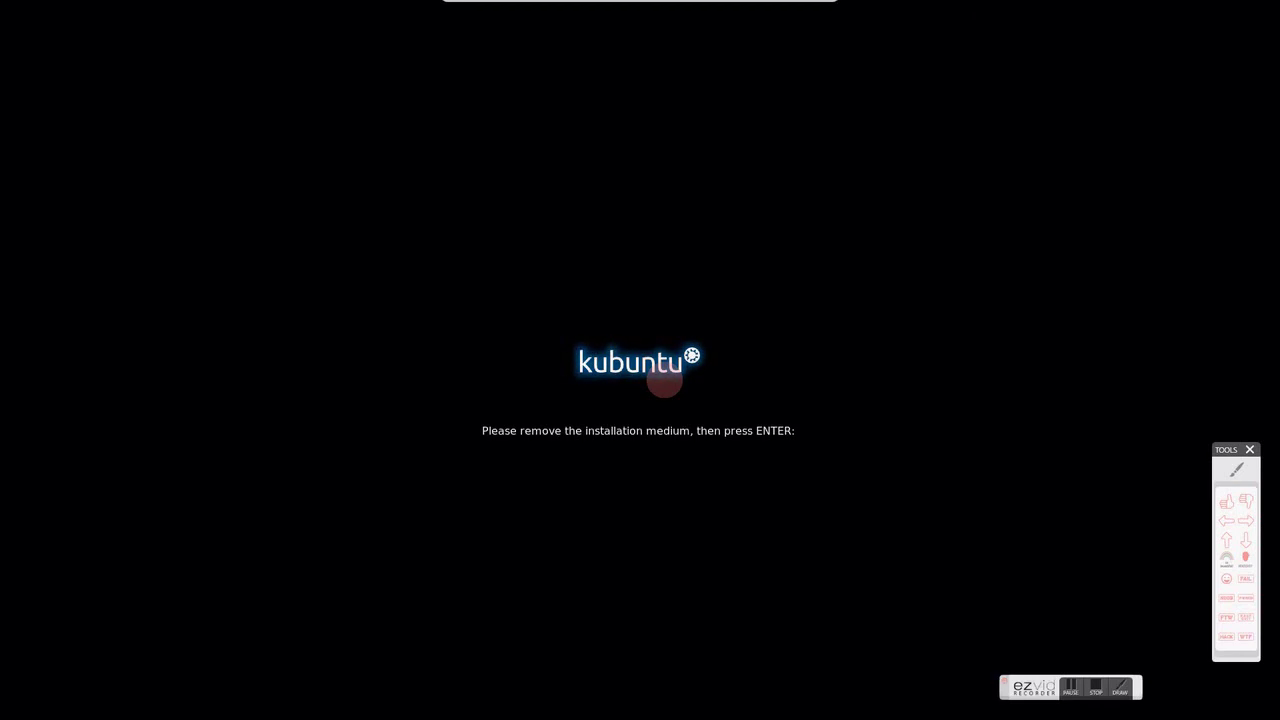
pyautogui.press('Return')
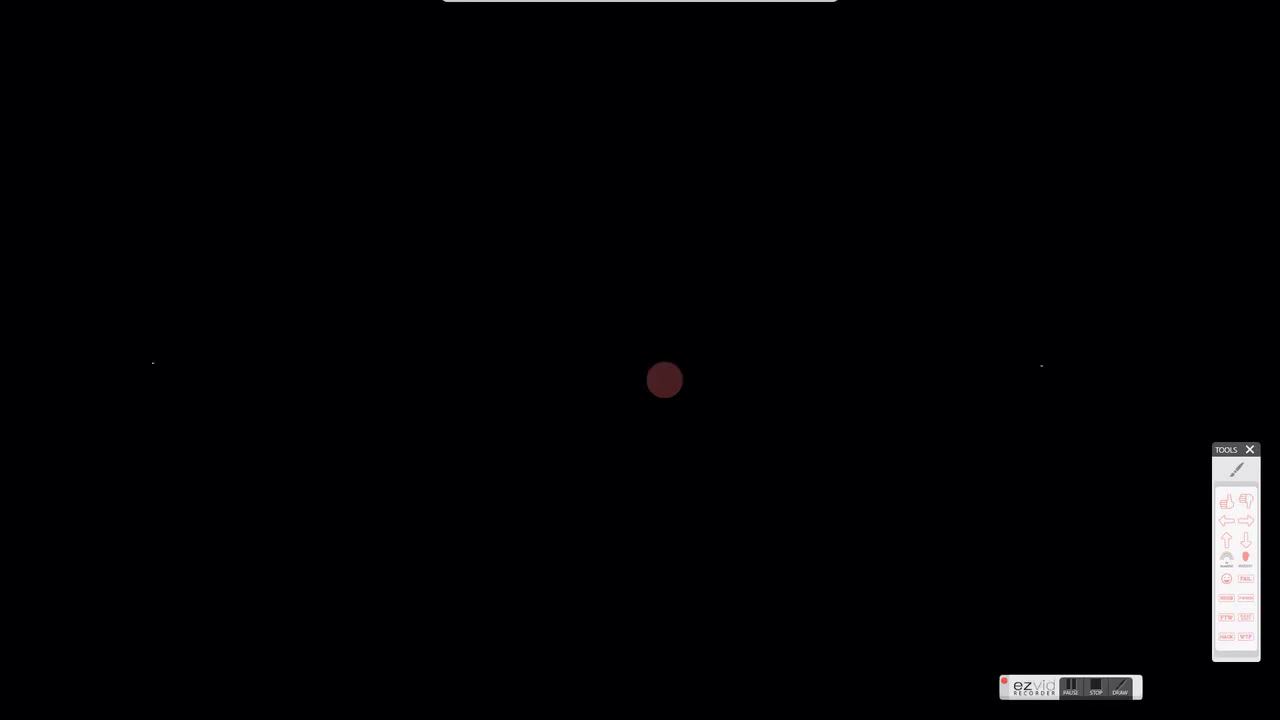